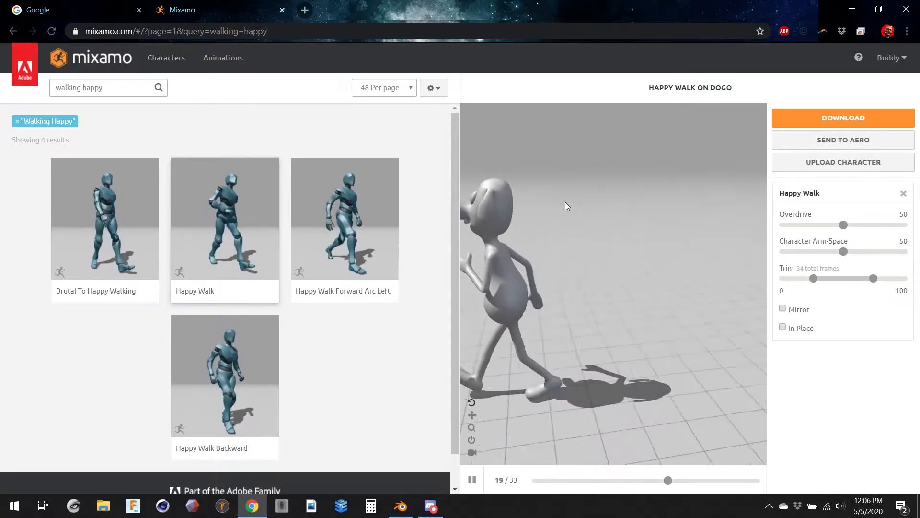
Make the Happy Walk animation play in place and inspect the walking character from the side
scroll(626, 184, "up", 5)
scroll(626, 184, "down", 5)
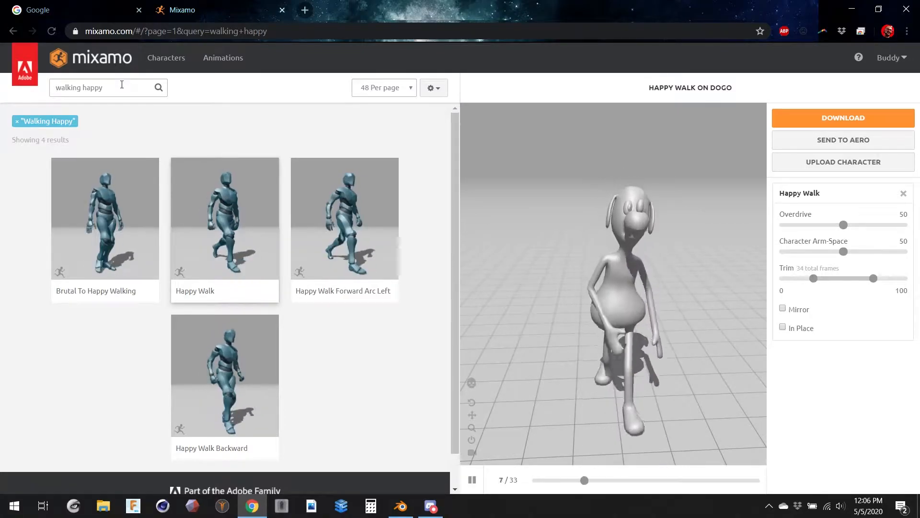
left_click_drag(686, 220, 629, 218)
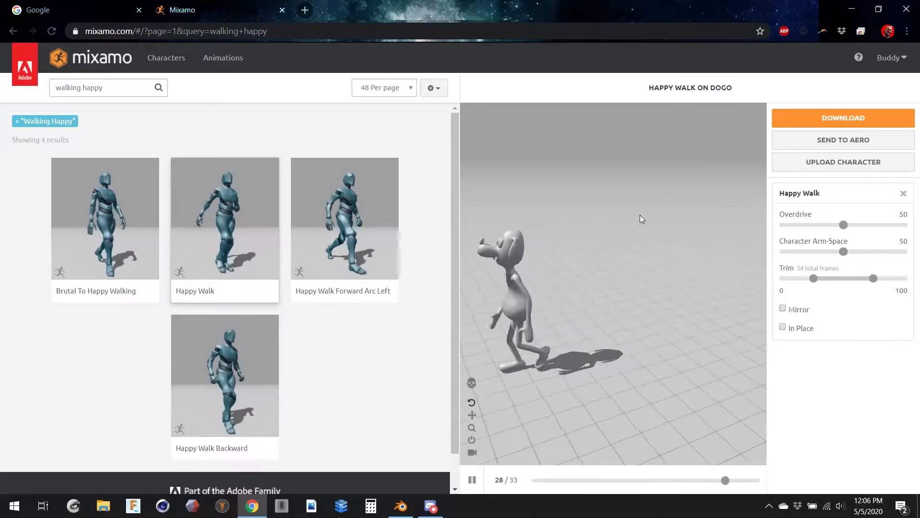
left_click(782, 327)
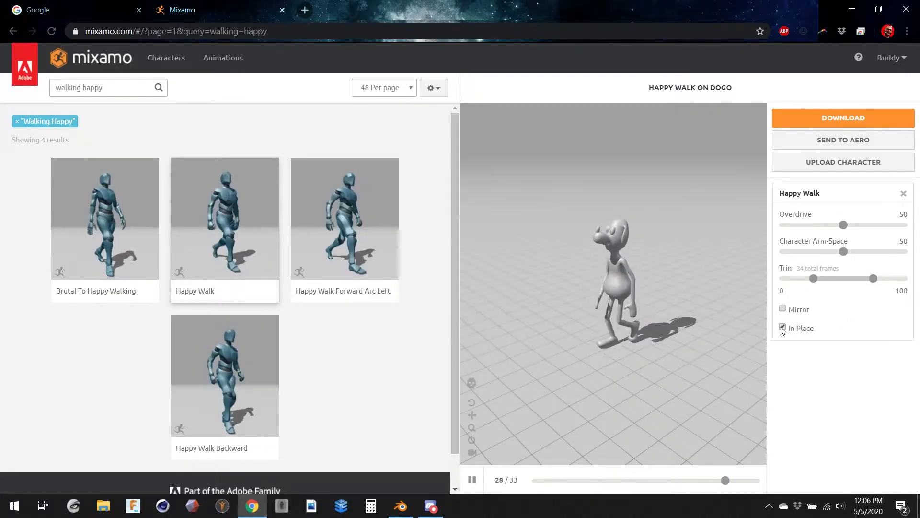
left_click_drag(654, 279, 607, 304)
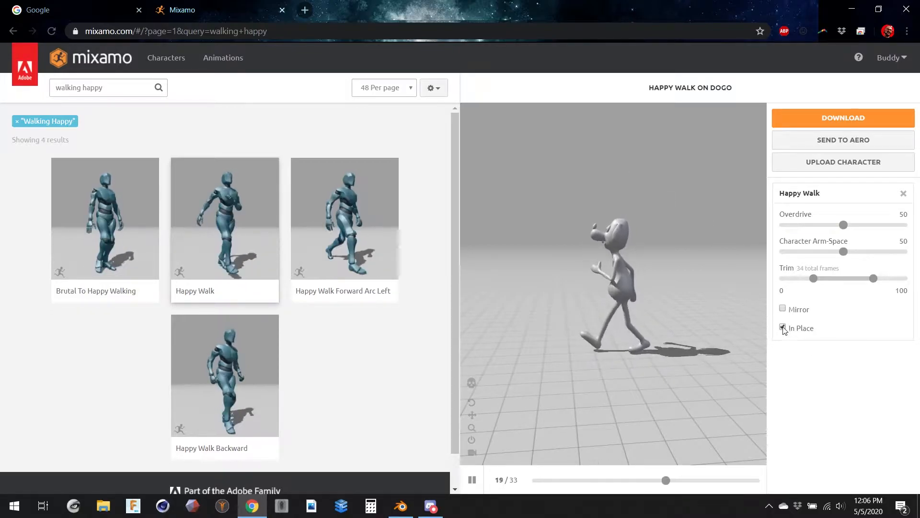
Start downloading the animation as FBX with skin at 30 frames per second and create a planet folder on the Desktop
left_click(836, 118)
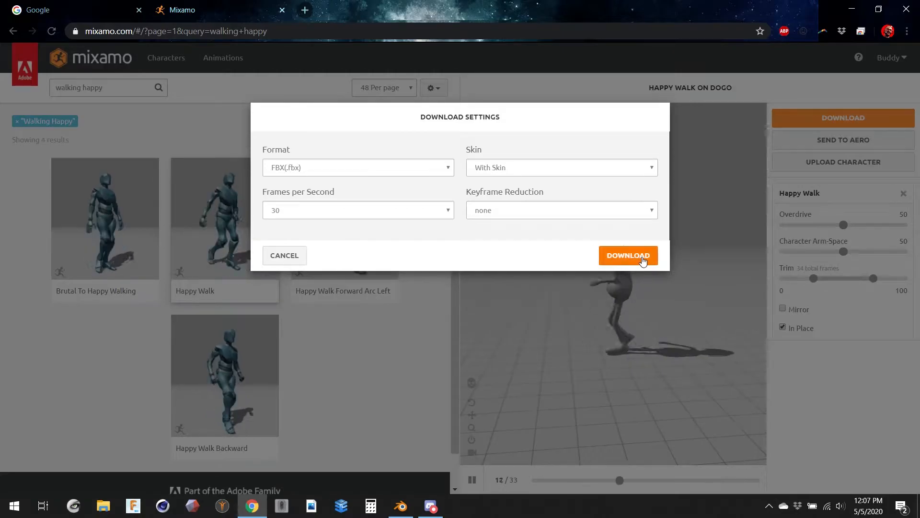
left_click(642, 257)
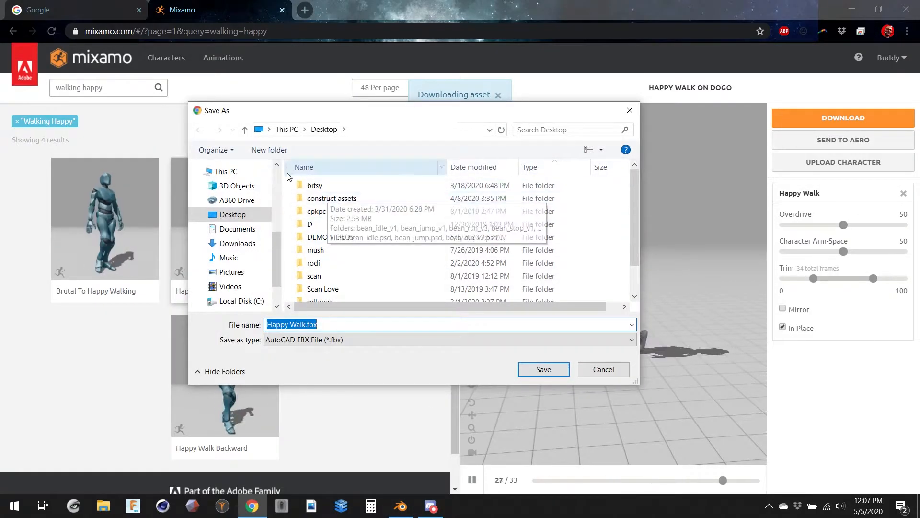
left_click(284, 151)
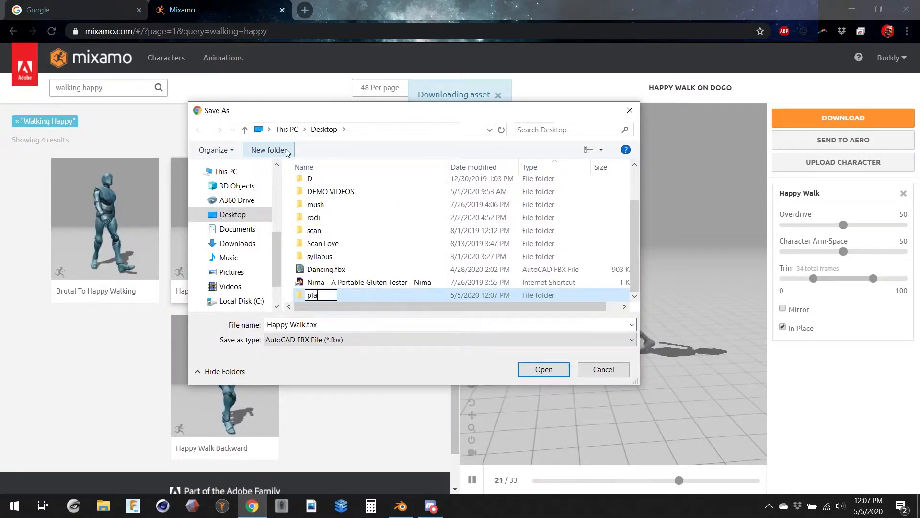
type("planet")
key("Return")
key("Return")
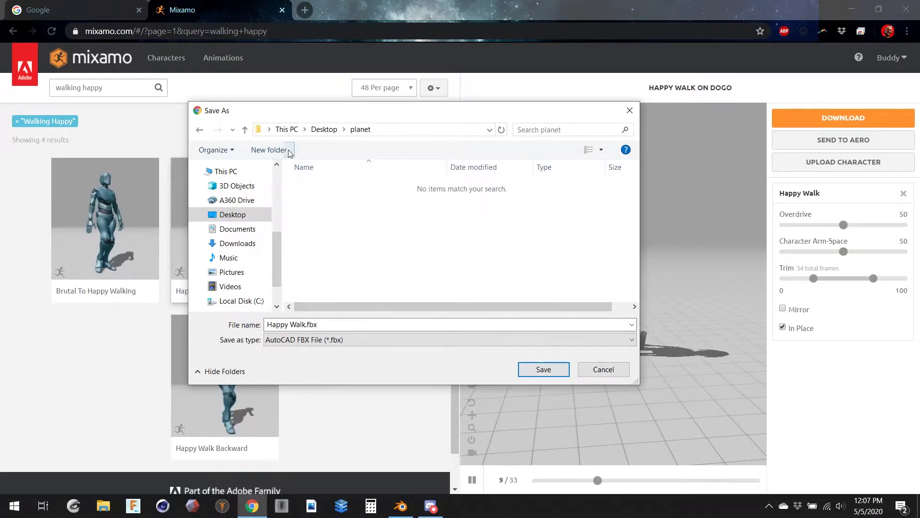
Create a model subfolder inside planet and save Happy Walk.fbx in it
left_click(288, 151)
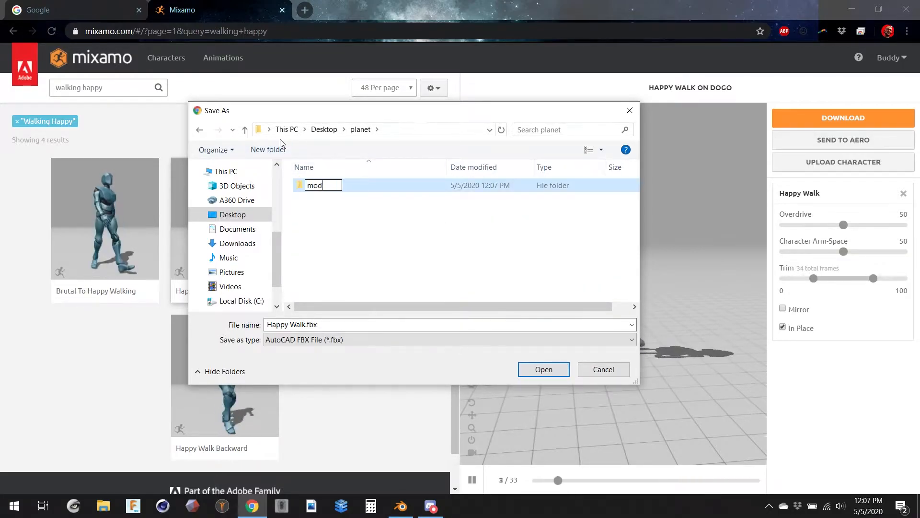
key("Return")
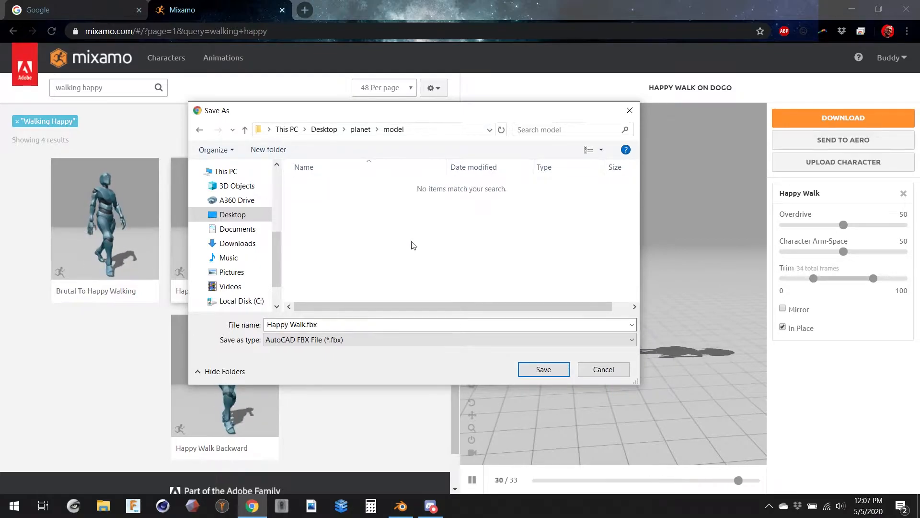
left_click(547, 371)
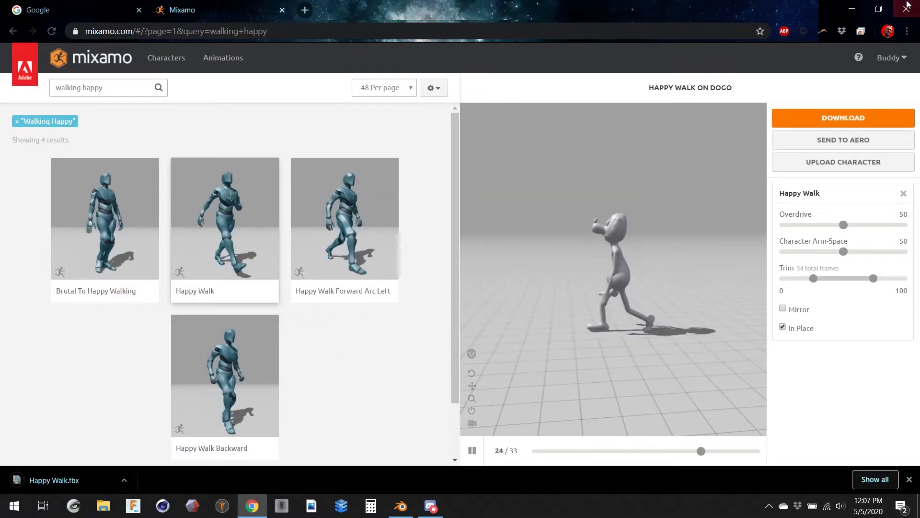
Switch to Blender and delete the default cube from the scene
left_click(852, 9)
left_click(401, 506)
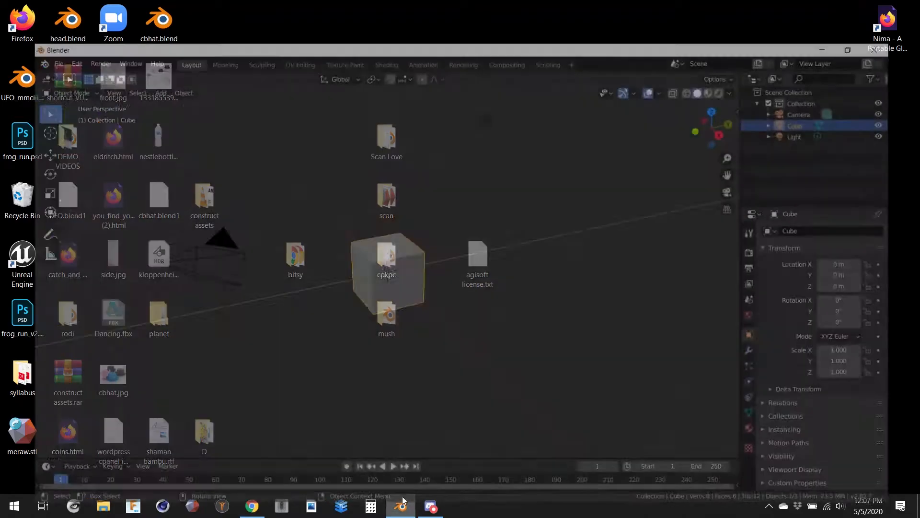
middle_click_drag(382, 158, 470, 187)
key("x")
left_click(469, 189)
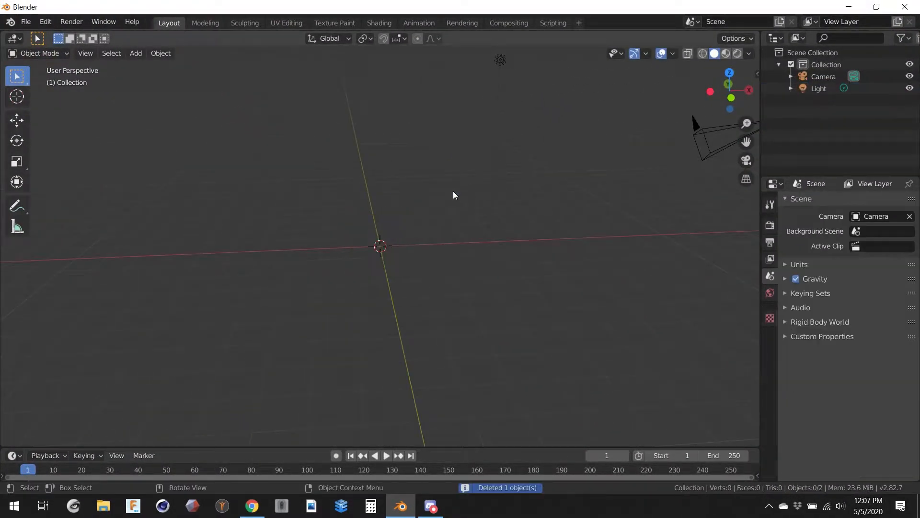
middle_click_drag(404, 179, 402, 182)
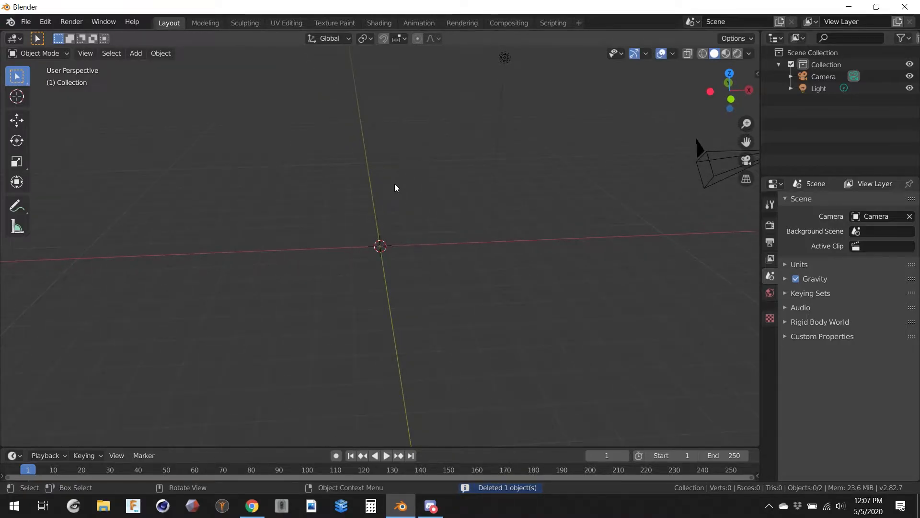
left_click(29, 21)
mouse_move(70, 180)
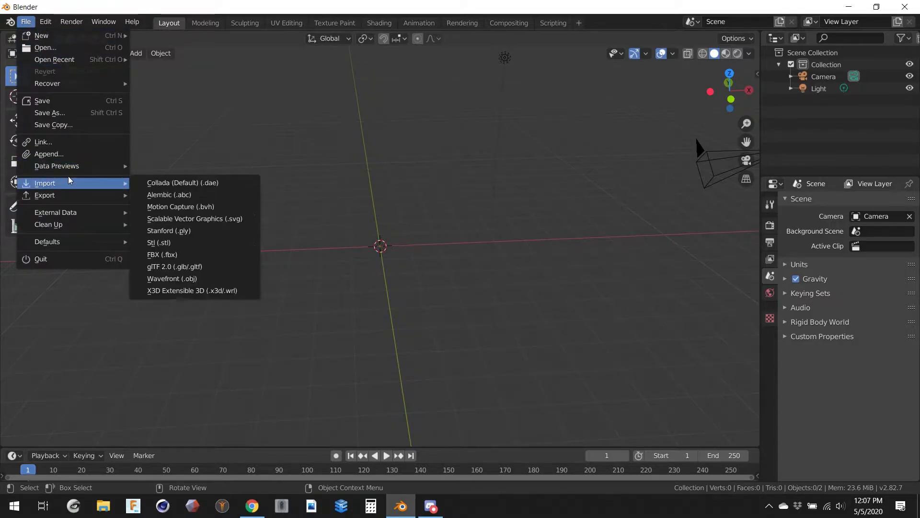
left_click(169, 260)
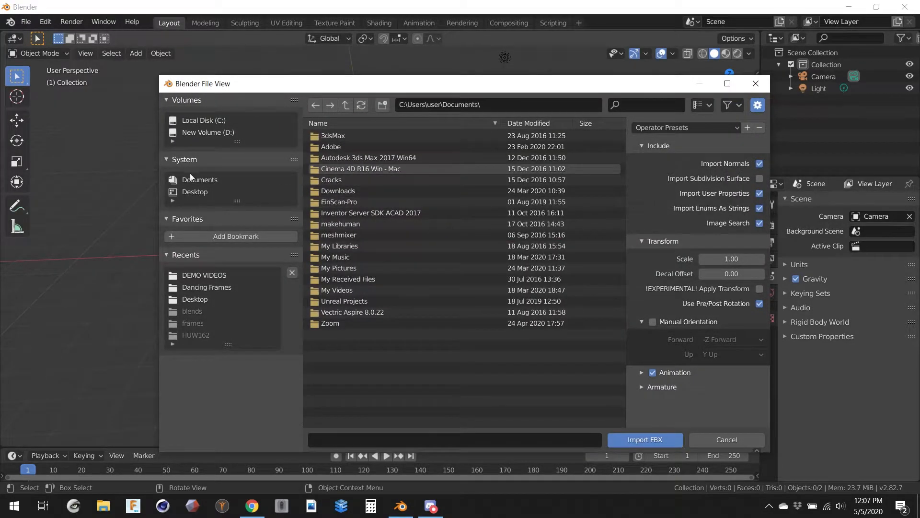
key("Escape")
Save the scene as coolPlanet.blend in the planet folder on the Desktop
left_click(26, 22)
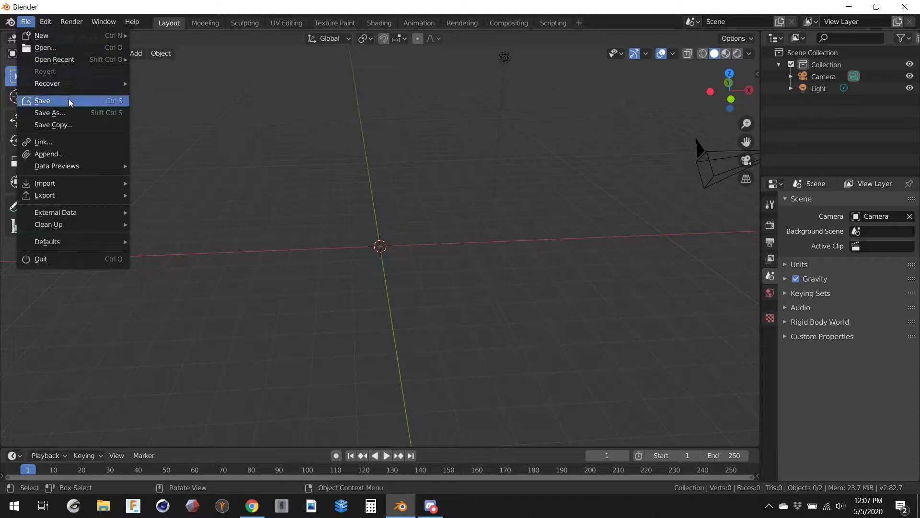
left_click(71, 102)
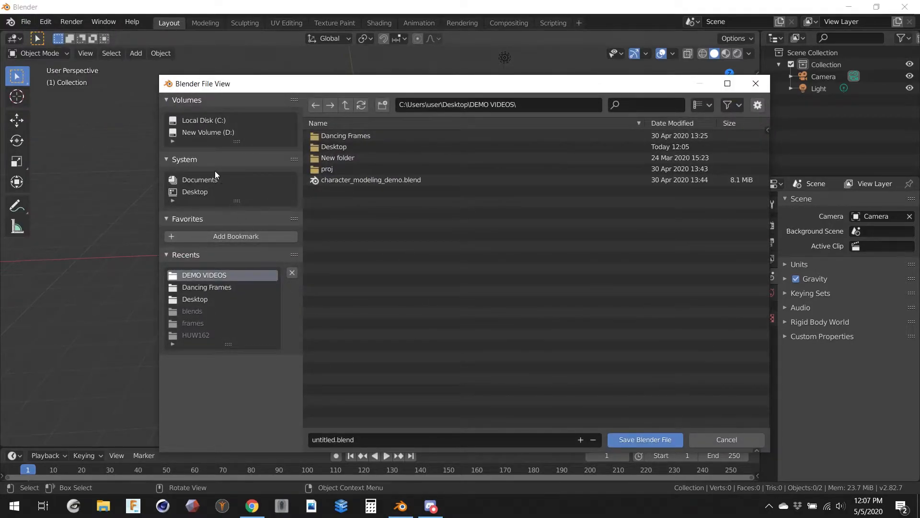
left_click(197, 192)
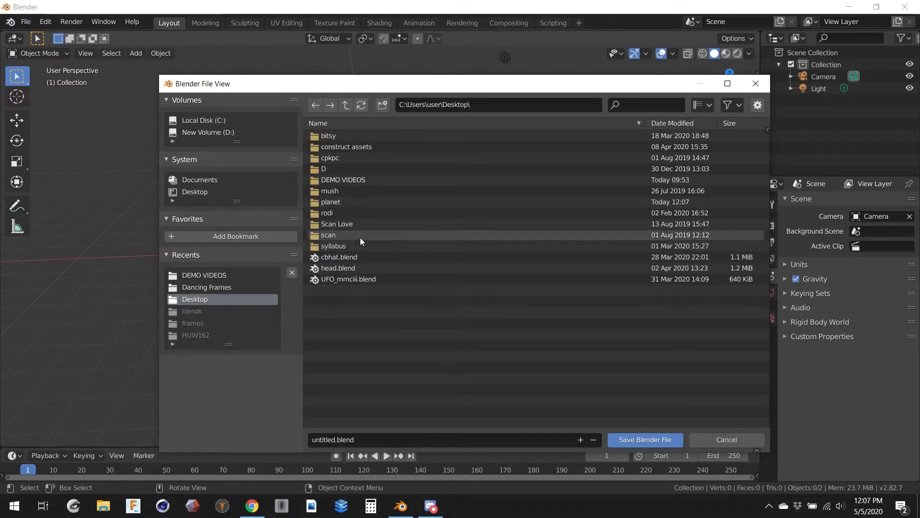
double_click(350, 203)
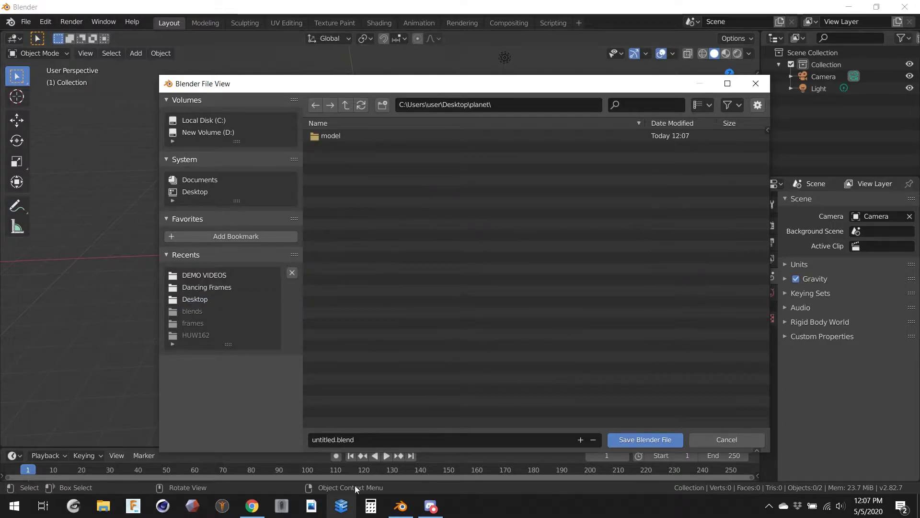
left_click(362, 439)
type("coolPlanet")
key("Return")
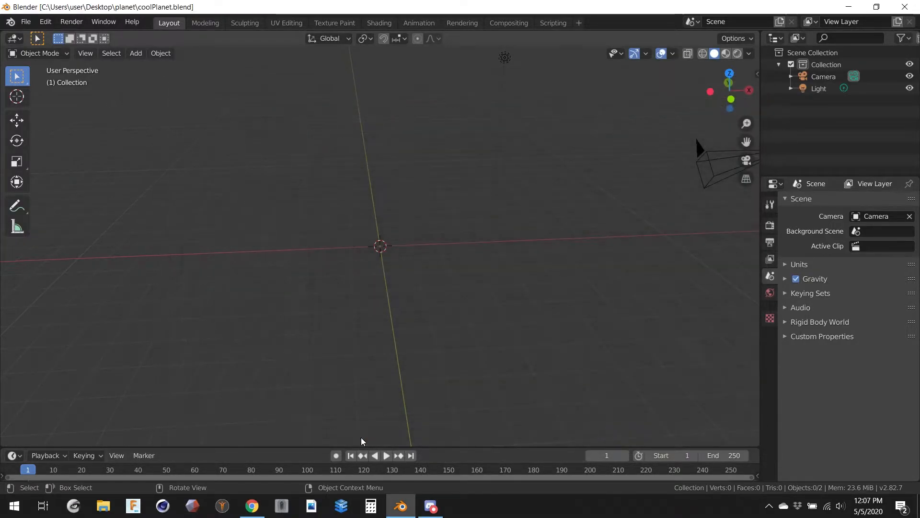
Import Happy Walk.fbx from the planet project's model folder with its animation included
left_click(27, 23)
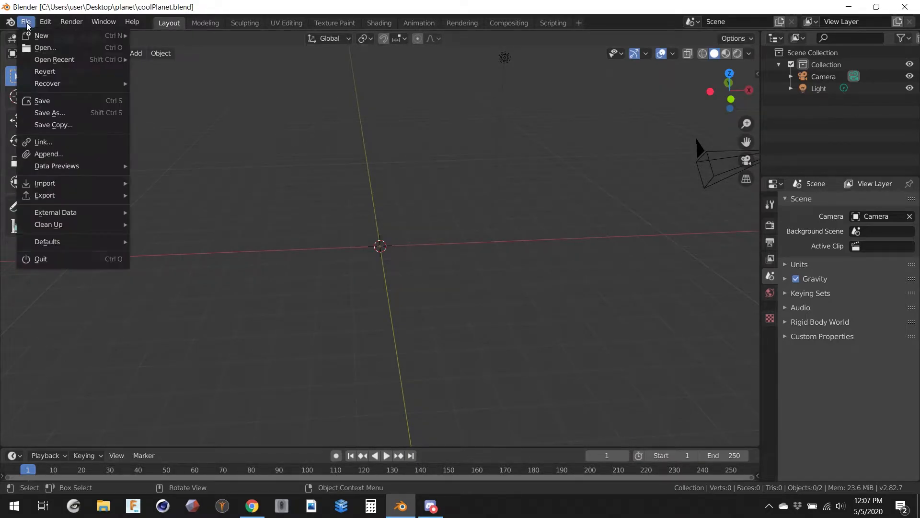
mouse_move(79, 184)
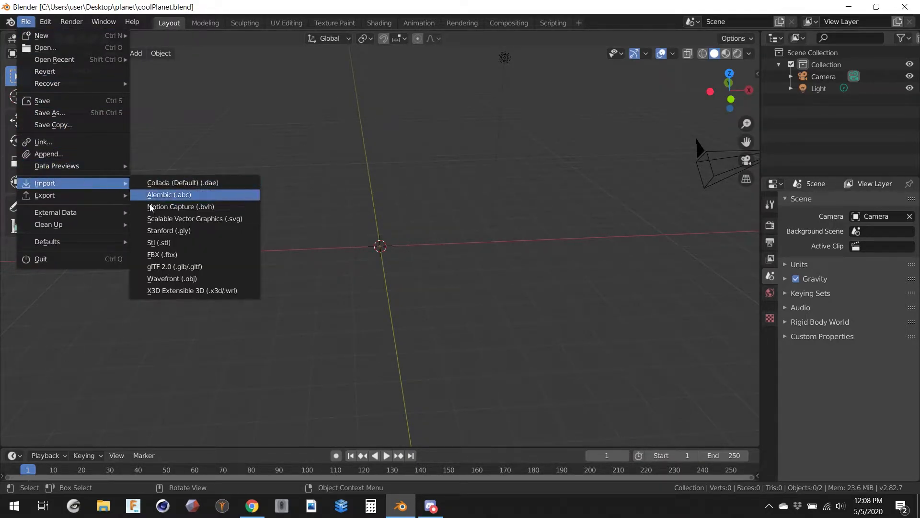
left_click(162, 254)
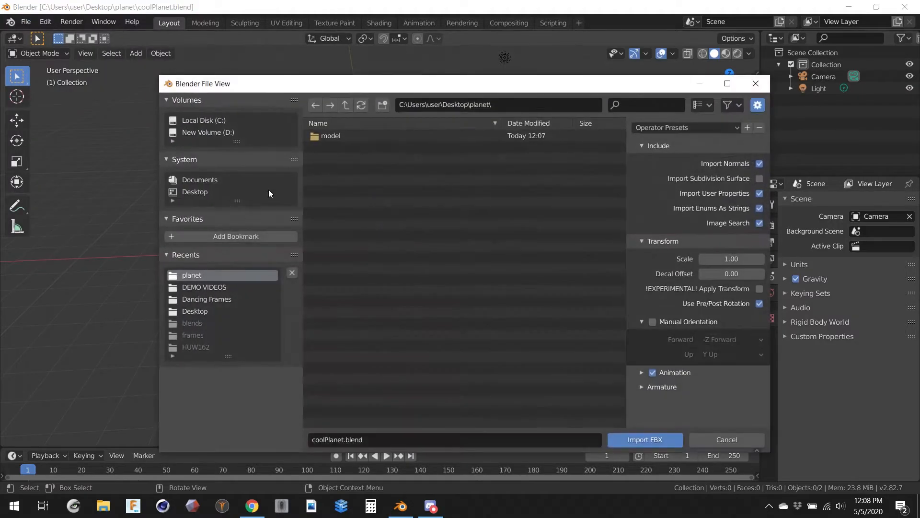
double_click(346, 136)
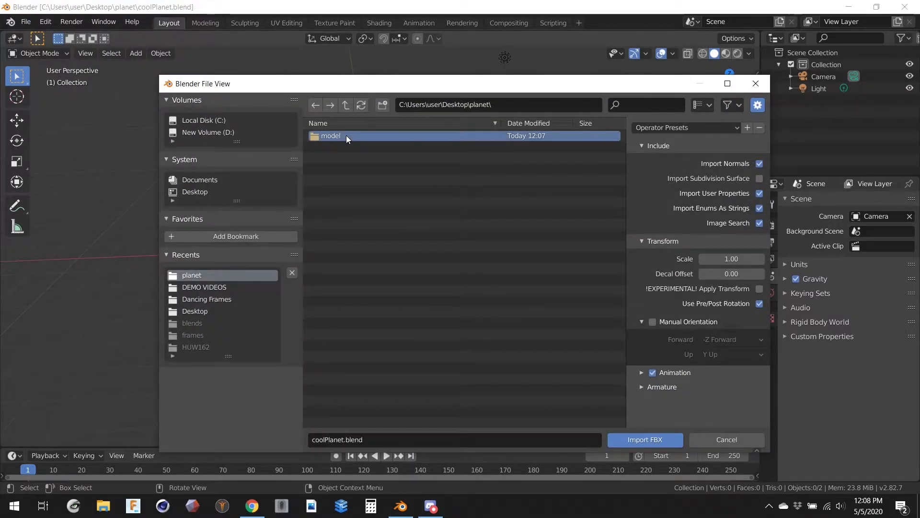
left_click(345, 136)
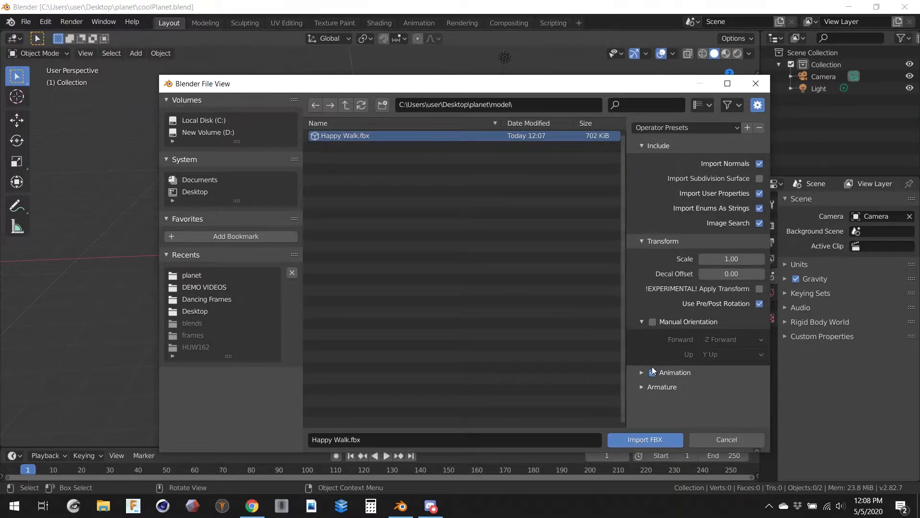
left_click(640, 372)
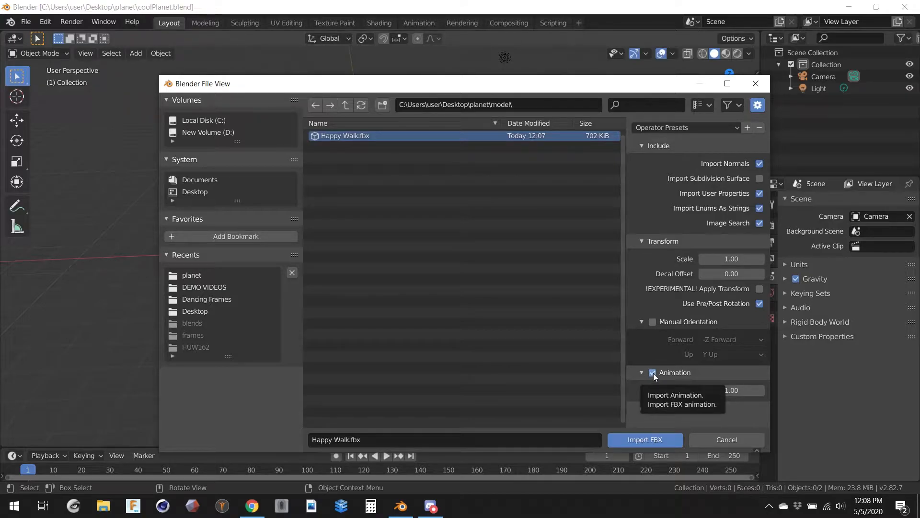
left_click(642, 372)
left_click(641, 386)
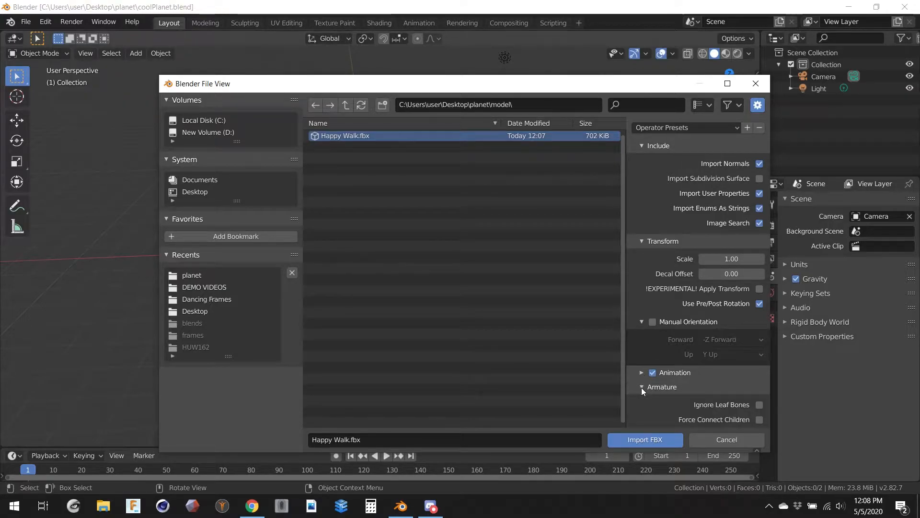
left_click(637, 442)
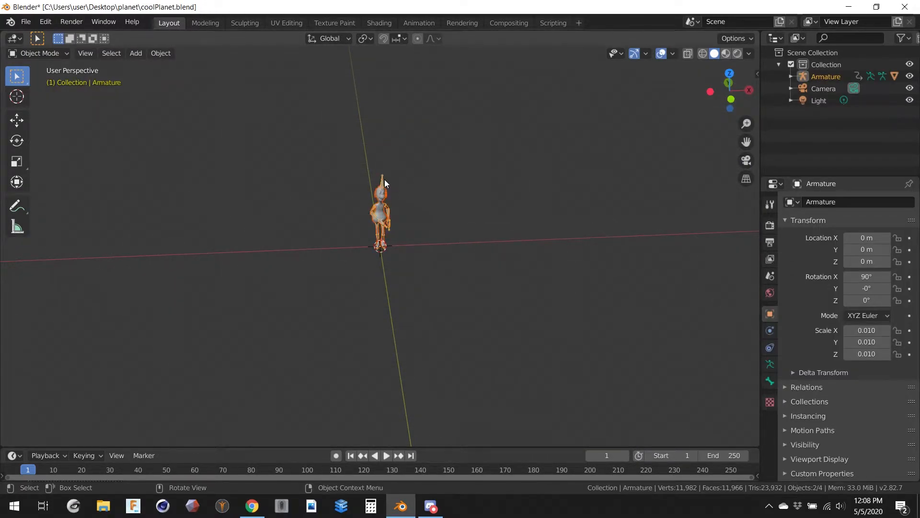
Show the transform properties in the viewport for the armature and for the character mesh
left_click(379, 174)
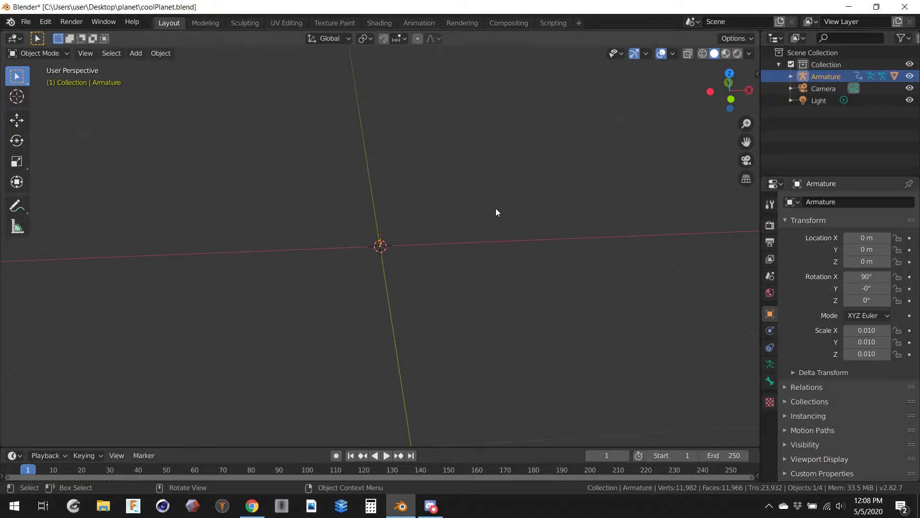
key("n")
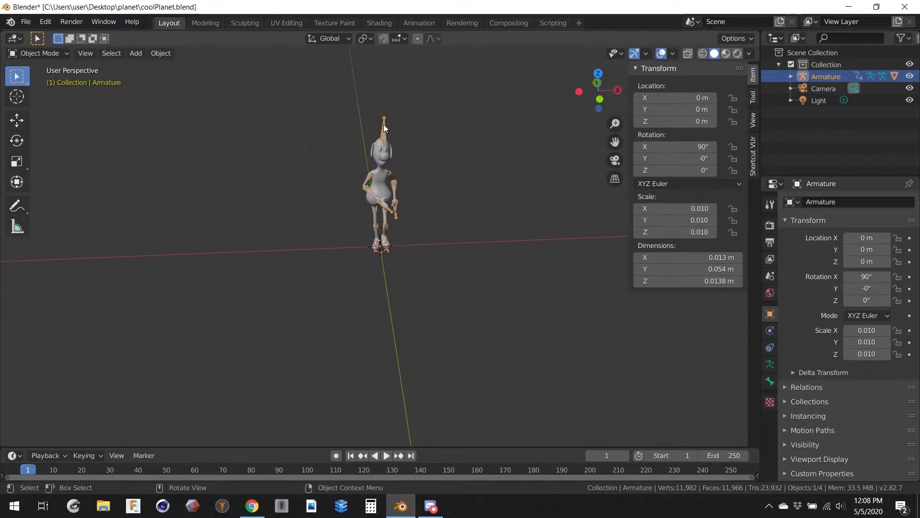
left_click(382, 159)
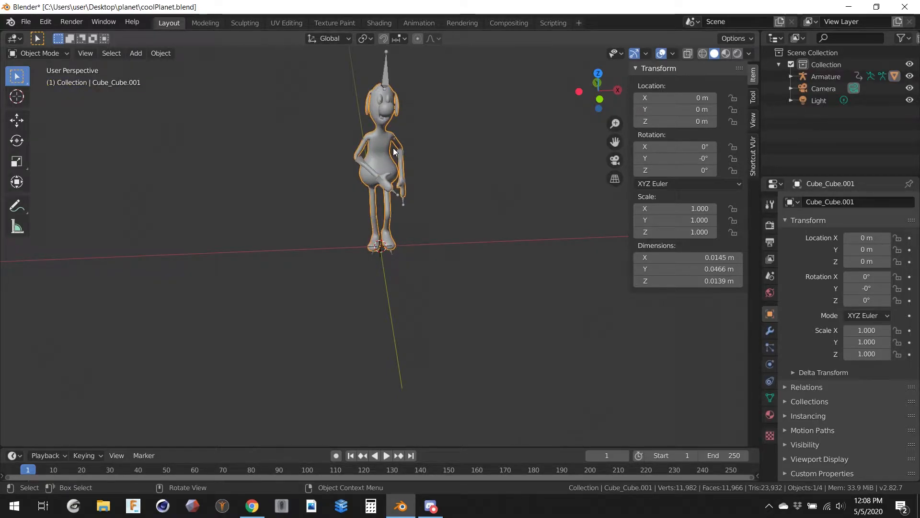
Set the character armature's scale to 1 on the X, Y and Z axes
left_click(388, 64)
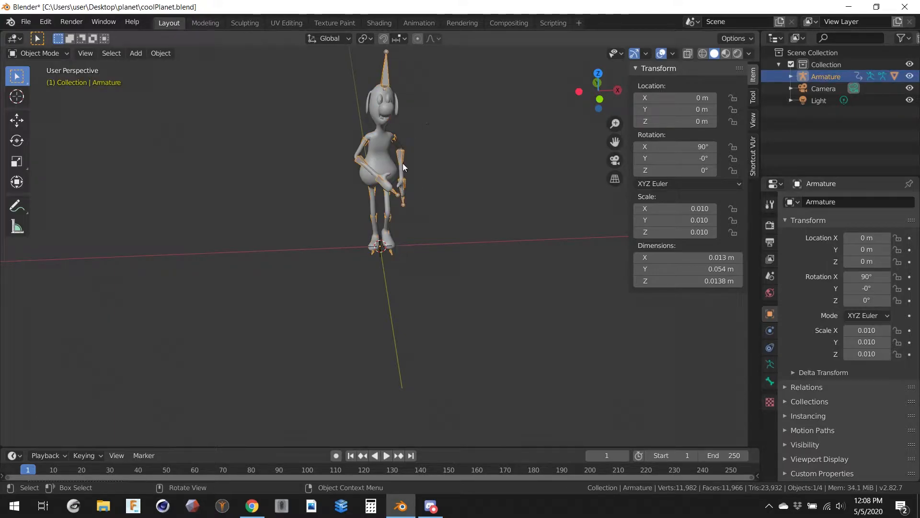
scroll(531, 191, "down", 3)
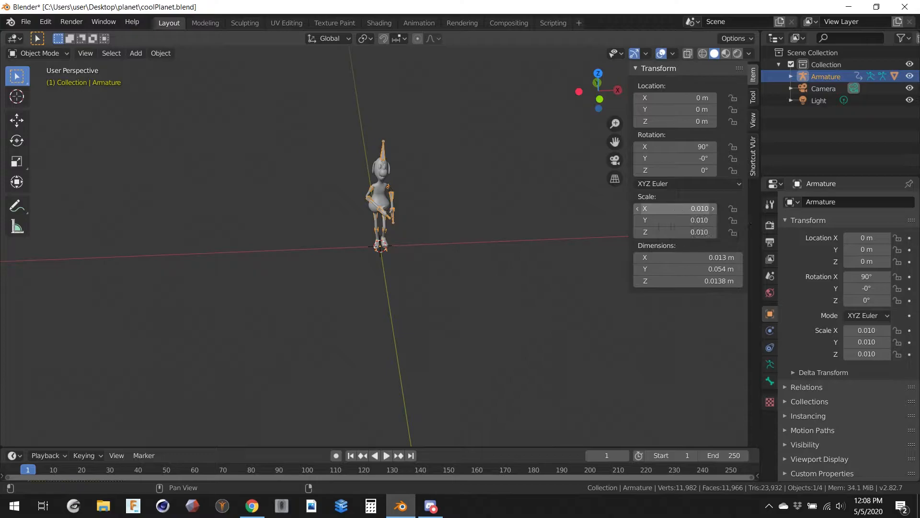
type("1")
key("Tab")
type("1")
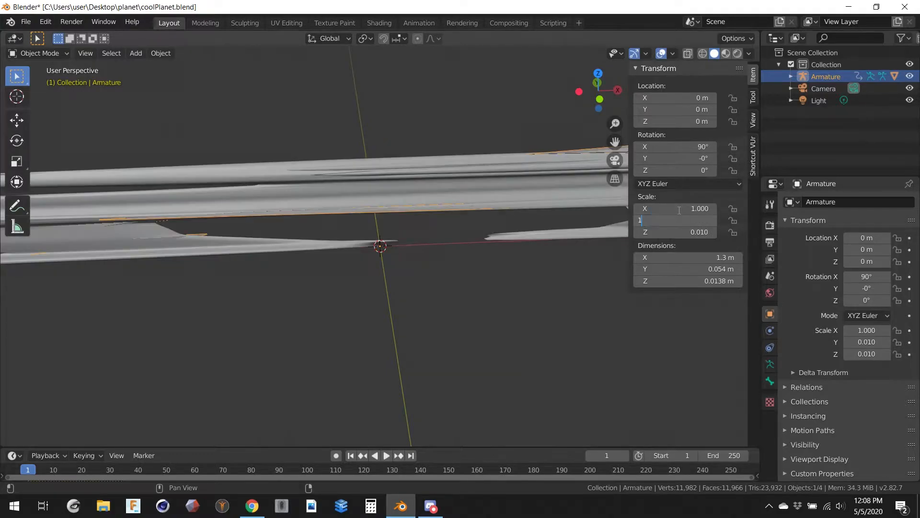
key("Tab")
type("1")
key("Return")
scroll(420, 220, "down", 10)
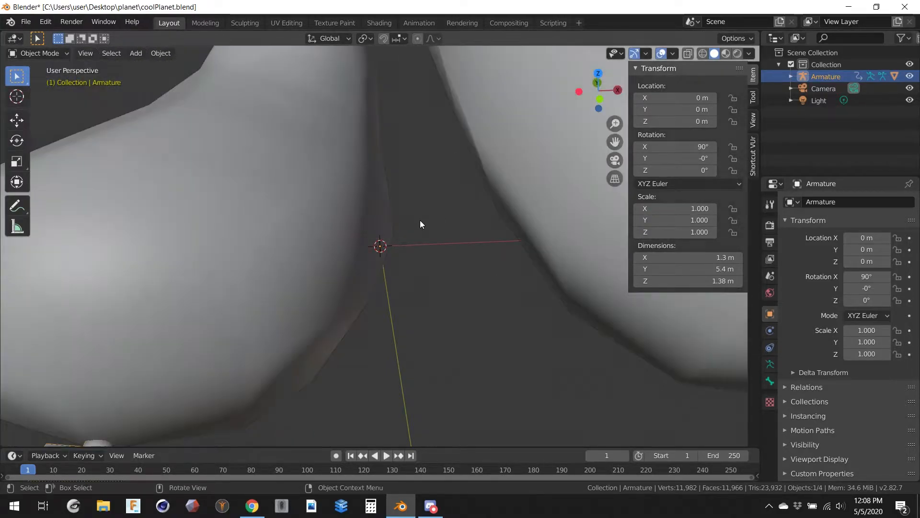
middle_click_drag(420, 222, 451, 198)
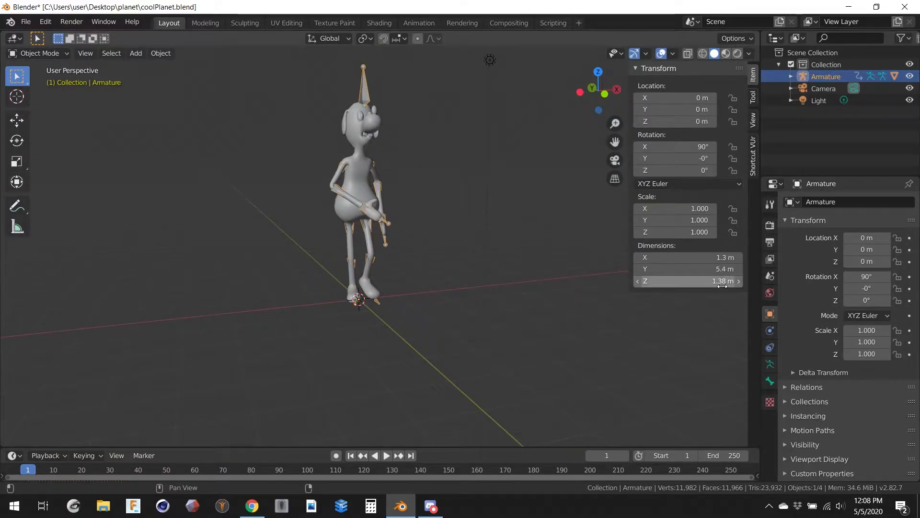
Play the walk animation in the viewport, rewind it and play it again to check the loop's length
middle_click_drag(438, 172, 401, 192)
key("space")
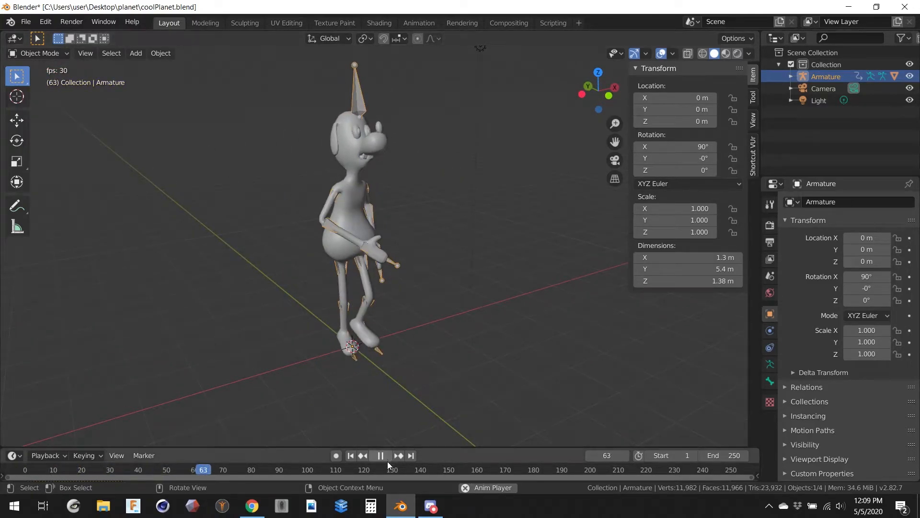
key("space")
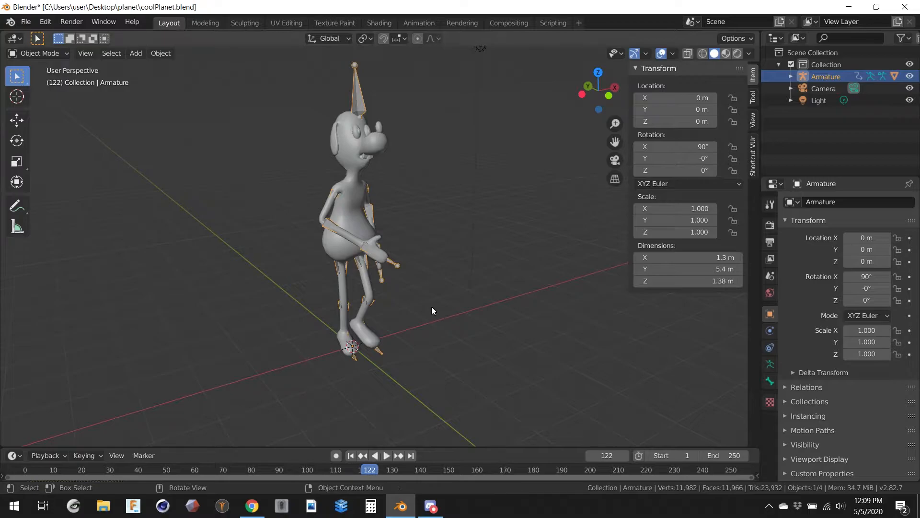
left_click(16, 468)
key("space")
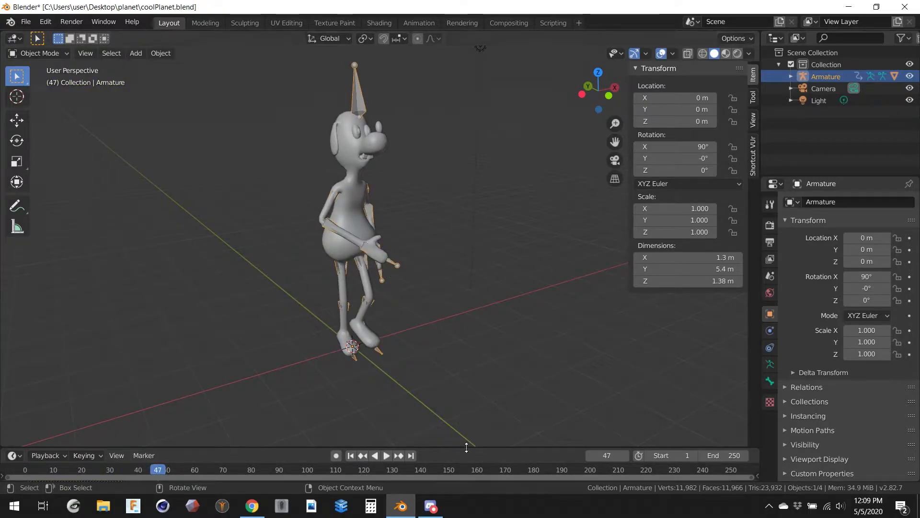
Enlarge the timeline area below the viewport and save the project
left_click_drag(467, 447, 467, 374)
middle_click_drag(465, 364, 173, 286)
key("ctrl+s")
middle_click_drag(439, 193, 477, 199)
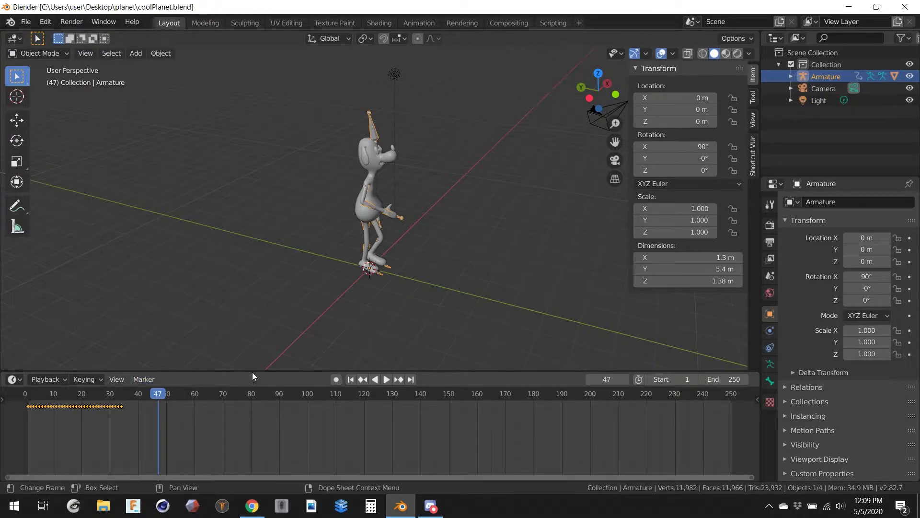
Examine the armature's keyframe channels in the timeline, collapse them again and scrub the walk animation to frame 17
left_click(2, 398)
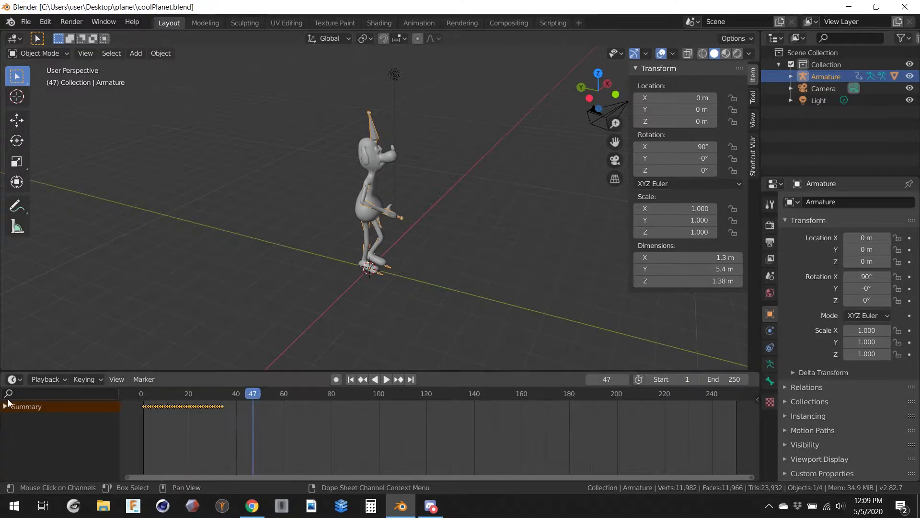
left_click(4, 406)
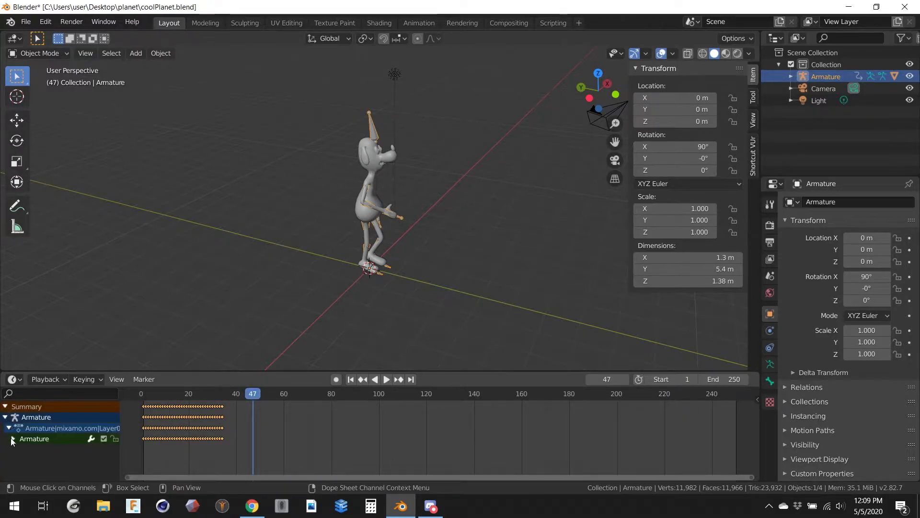
left_click(12, 439)
scroll(189, 442, "down", 4)
middle_click_drag(320, 436, 334, 480)
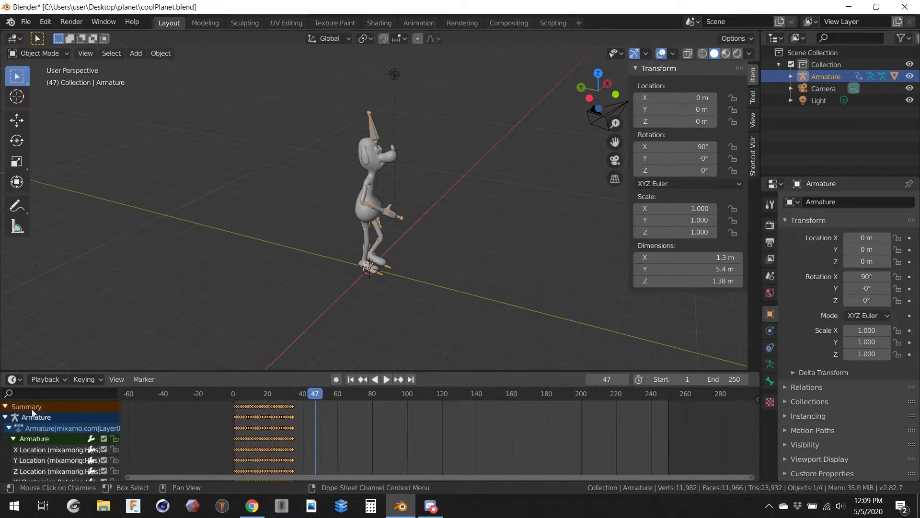
left_click(14, 439)
left_click(9, 427)
left_click(6, 419)
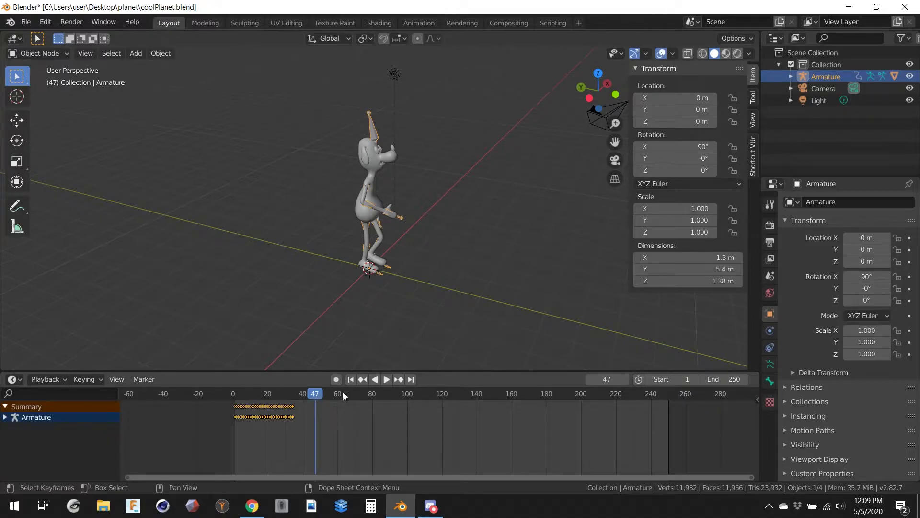
left_click_drag(314, 394, 263, 397)
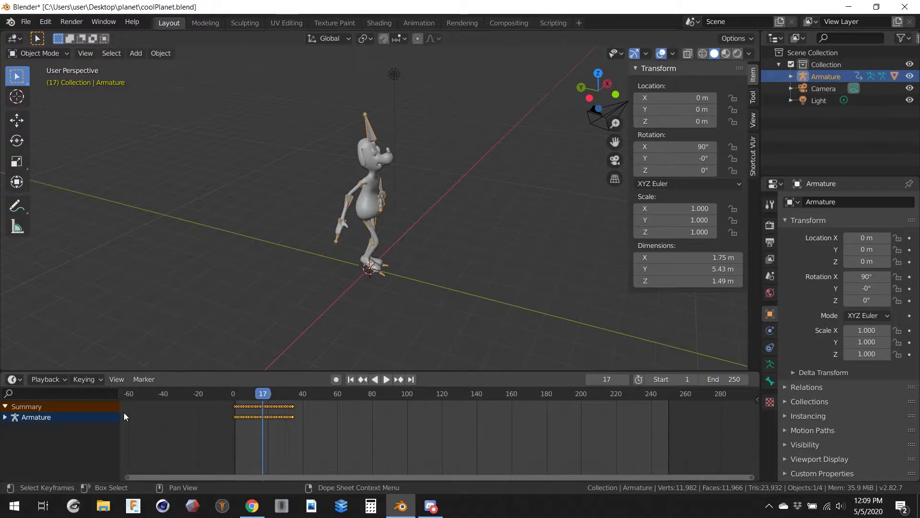
Switch the timeline area to the Nonlinear Animation editor and make it taller
left_click(17, 382)
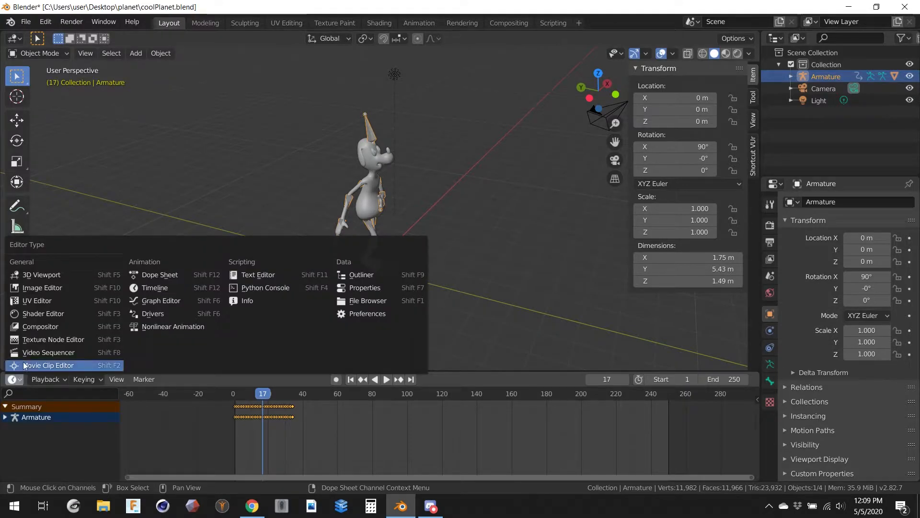
left_click(175, 327)
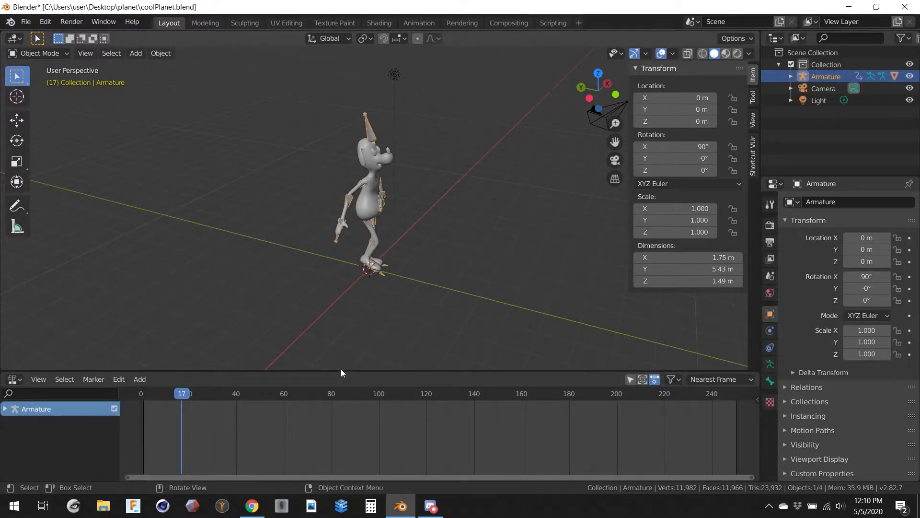
left_click_drag(335, 371, 335, 324)
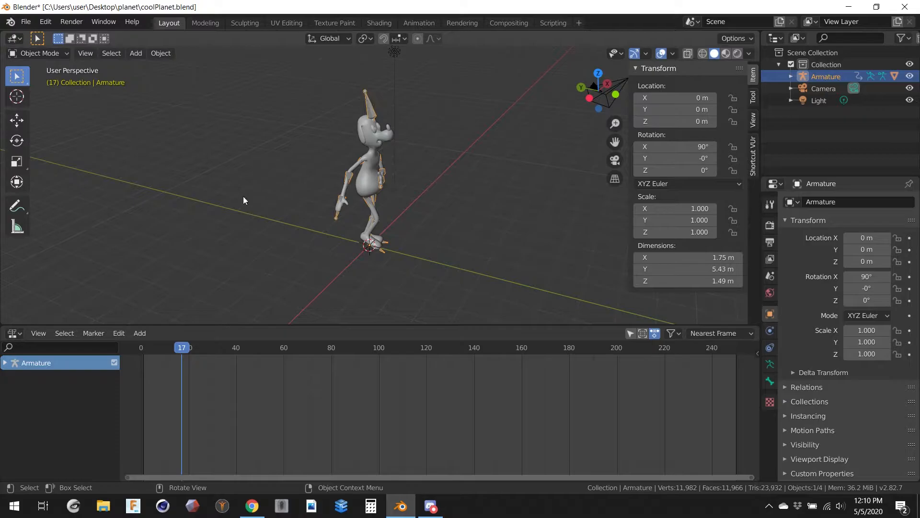
Expand the armature's animation channel and rename its Mixamo action to walking
left_click(5, 362)
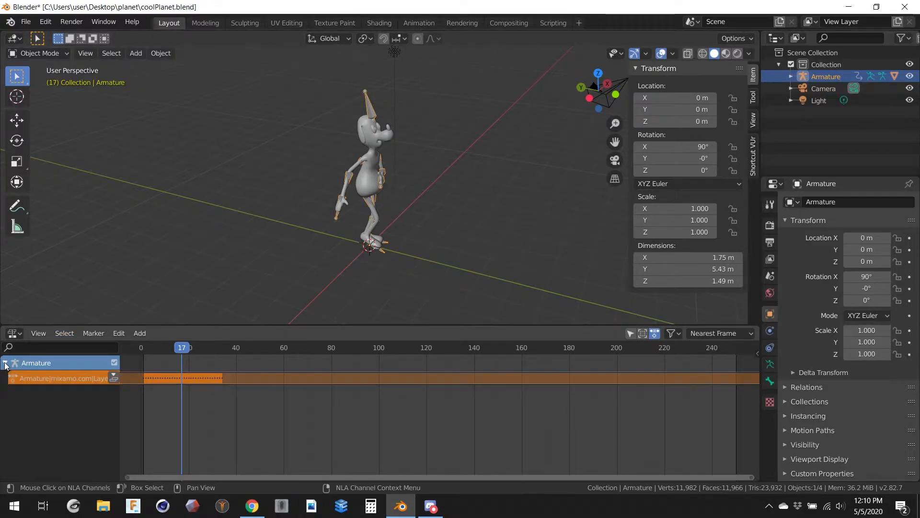
double_click(65, 378)
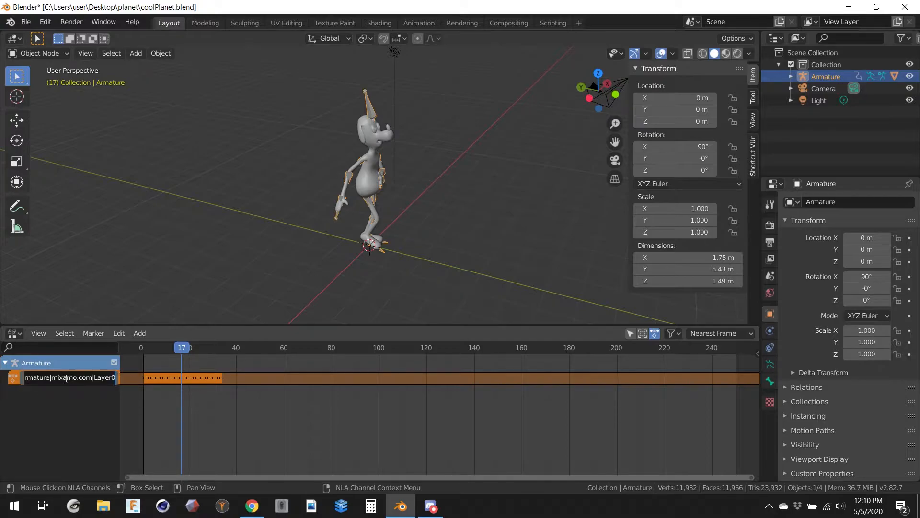
type("walking")
key("Return")
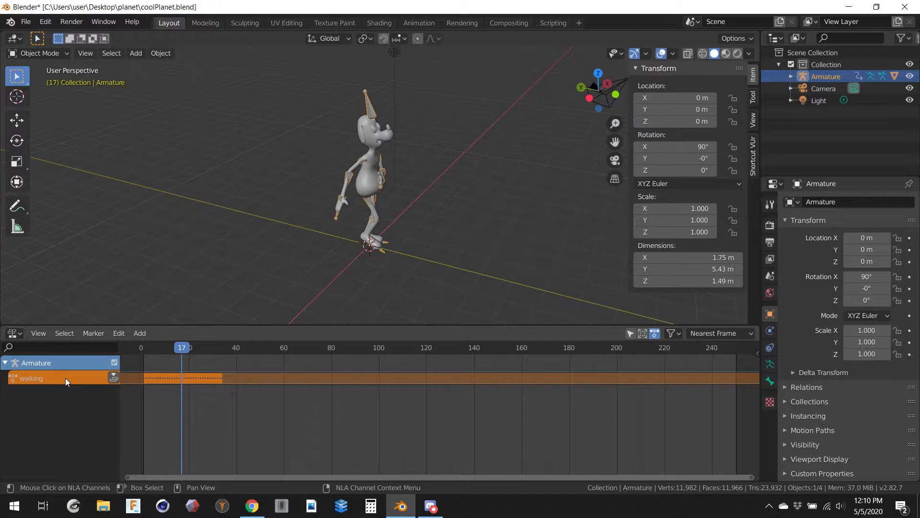
double_click(47, 379)
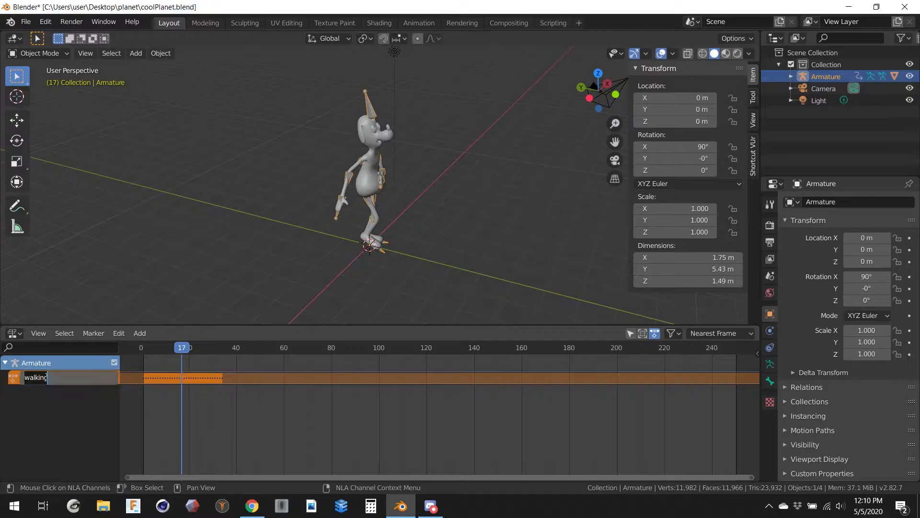
key("Return")
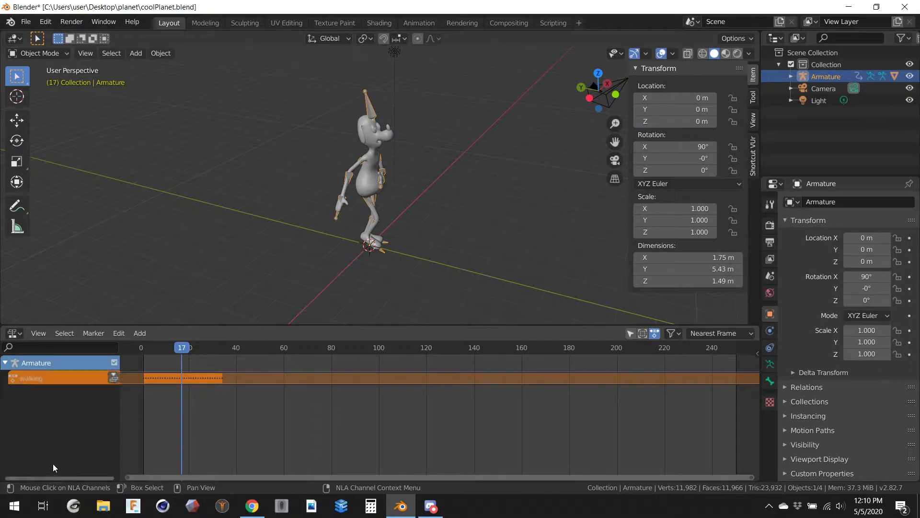
Scrub the animation to frame 14 and check the walking action listed under the armature
mouse_move(185, 347)
left_mouse_down()
mouse_move(163, 347)
mouse_move(175, 347)
left_mouse_up()
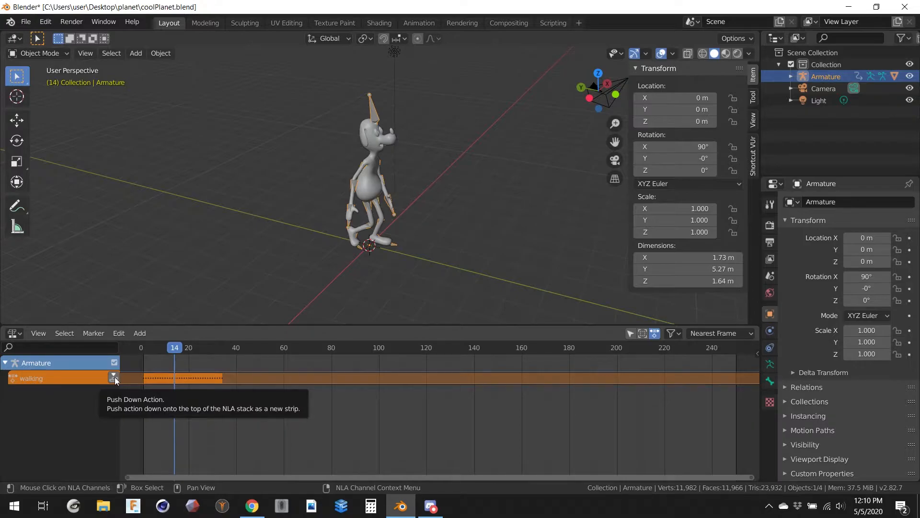
left_click(5, 363)
left_click(6, 362)
left_click(6, 363)
left_click(5, 363)
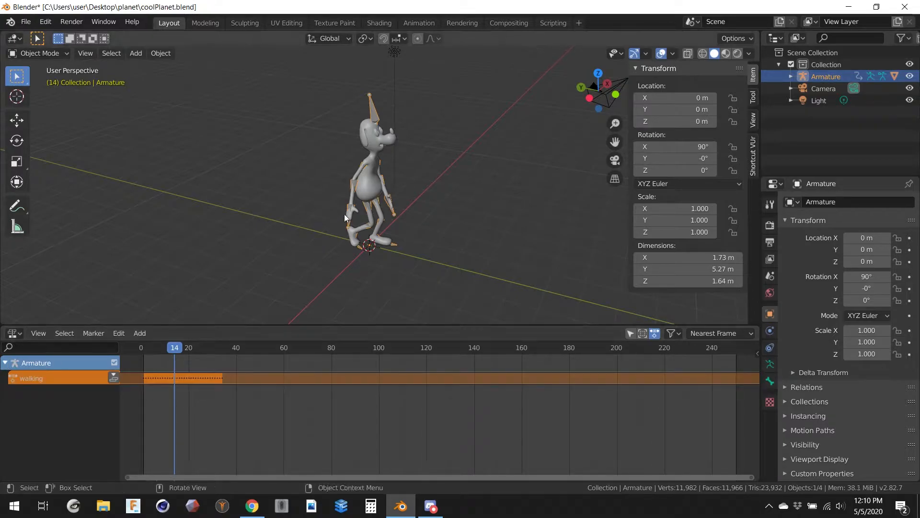
Reselect the armature and push its walking action down as a new NLA strip
left_click(384, 185)
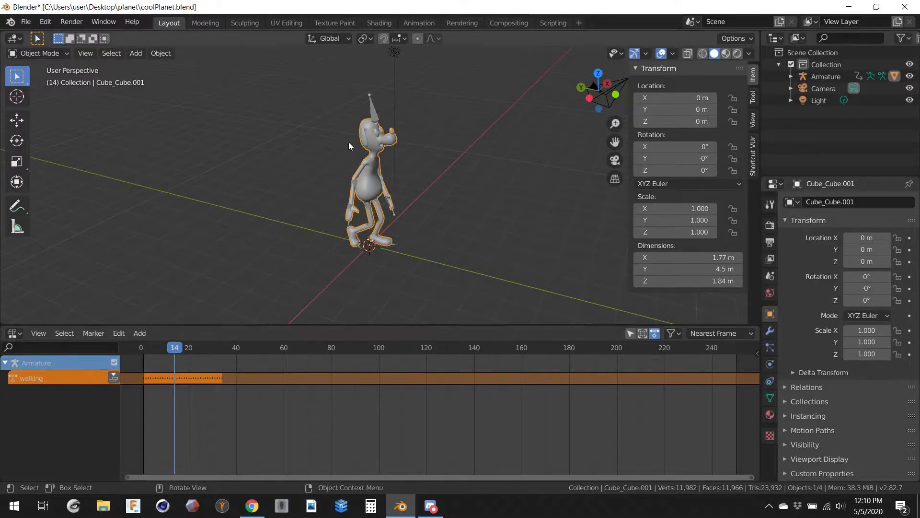
left_click(343, 214)
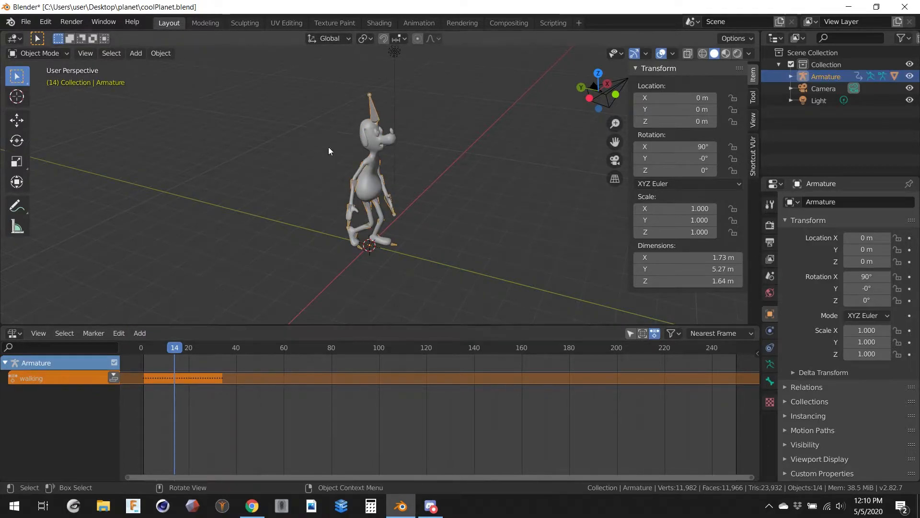
left_click(113, 378)
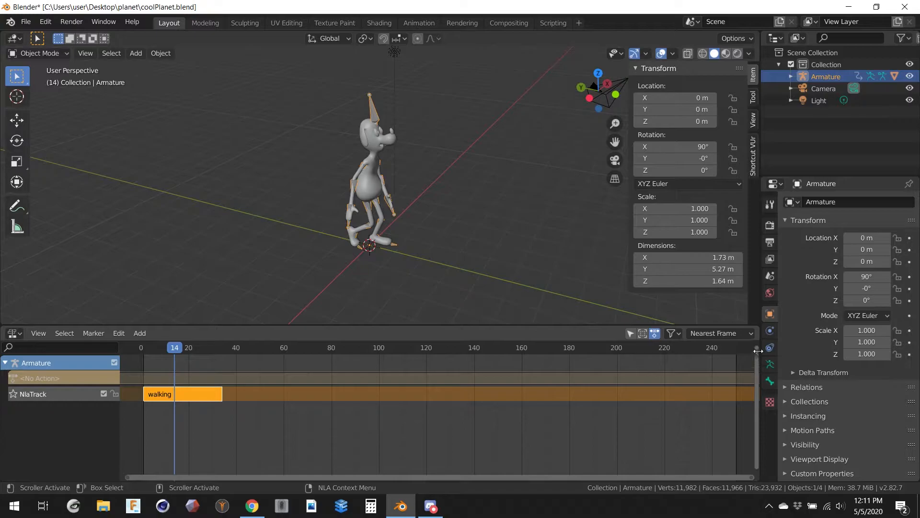
Show the walking strip's properties in the Nonlinear Animation editor and enlarge the editor area
key("n")
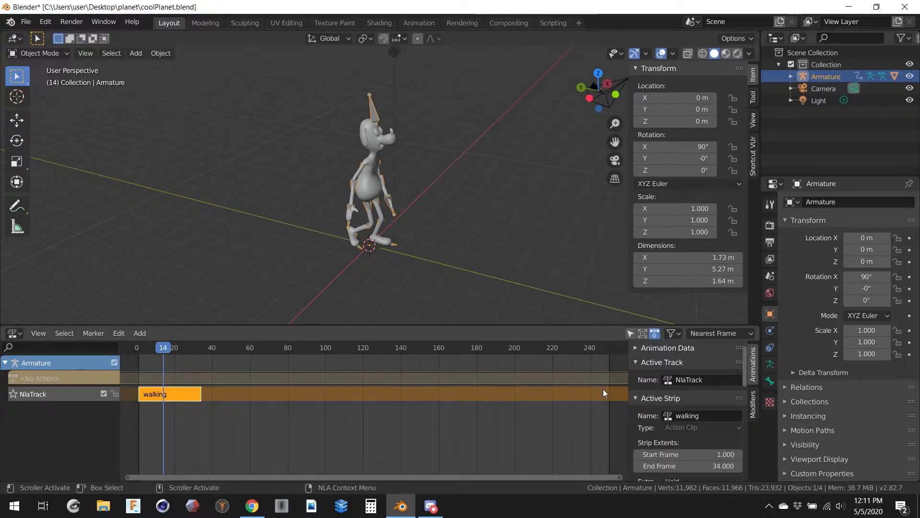
key("n")
key("n")
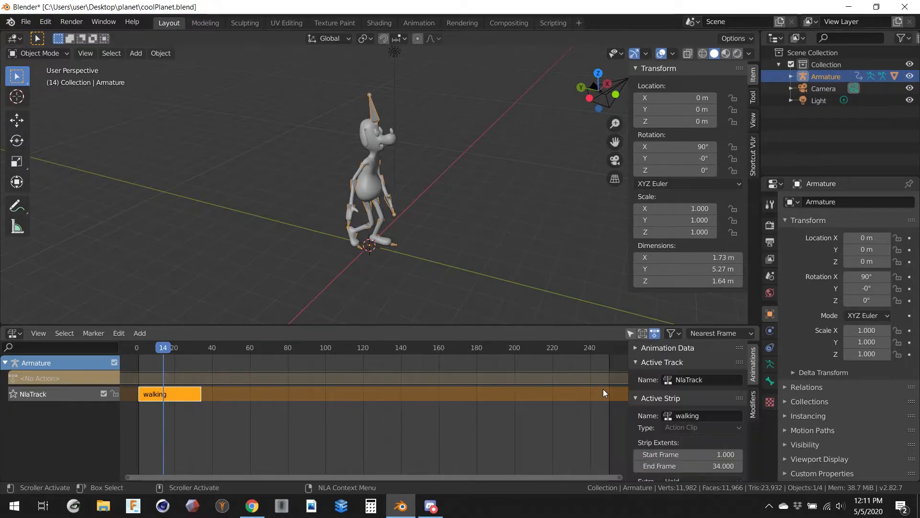
key("n")
key("n")
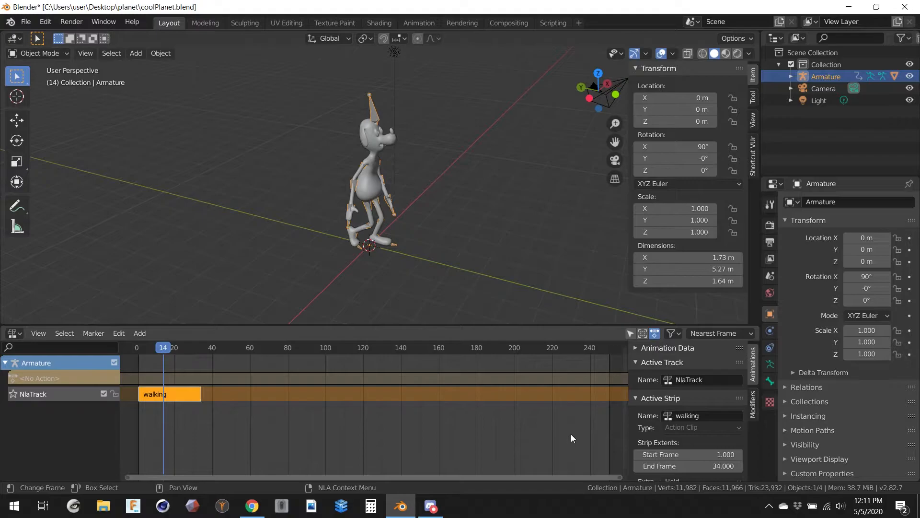
left_click_drag(553, 327, 527, 279)
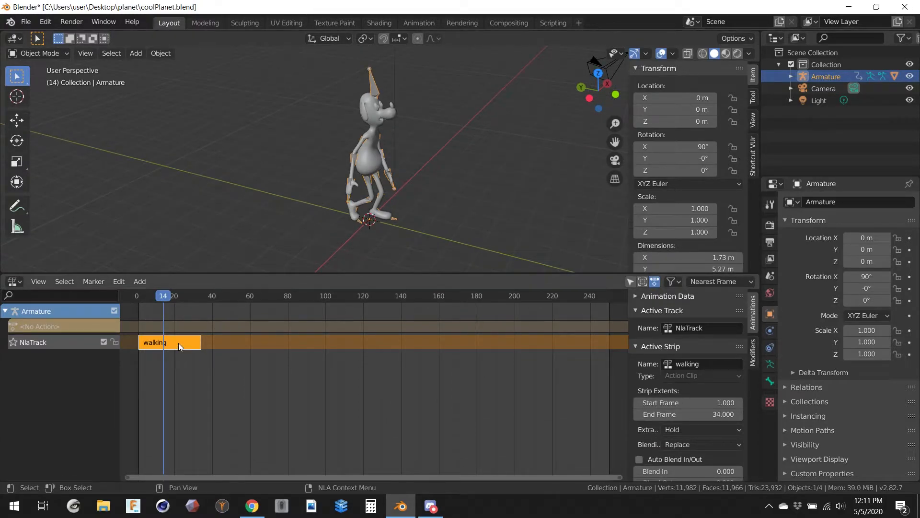
Try sliding the walking strip along its NLA track and undo the move
key("g")
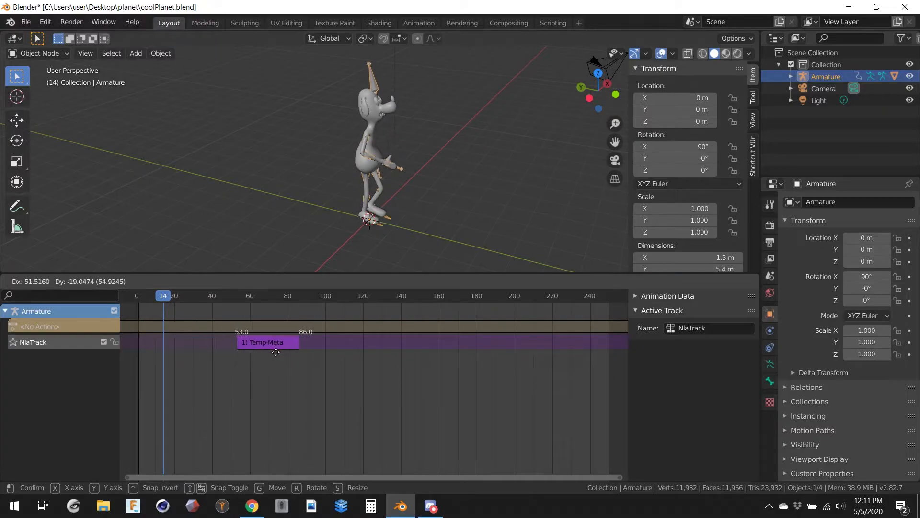
left_click(178, 352)
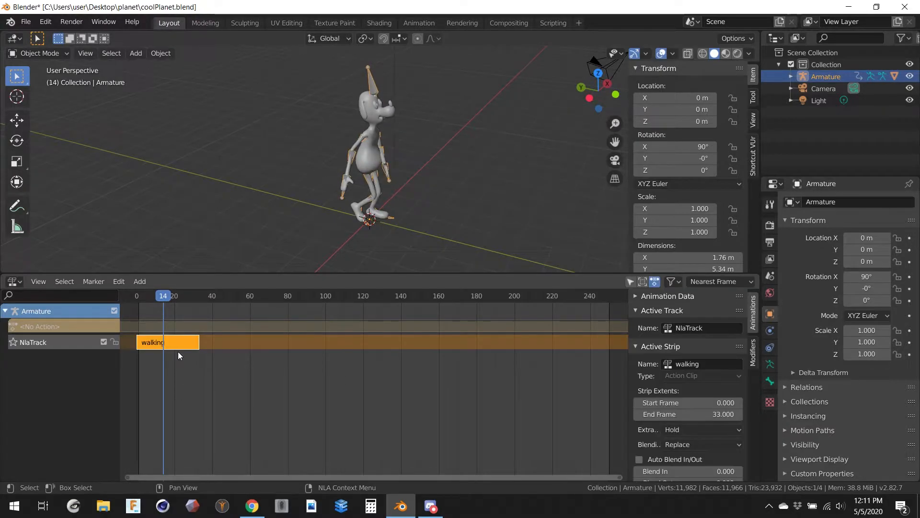
key("ctrl+z")
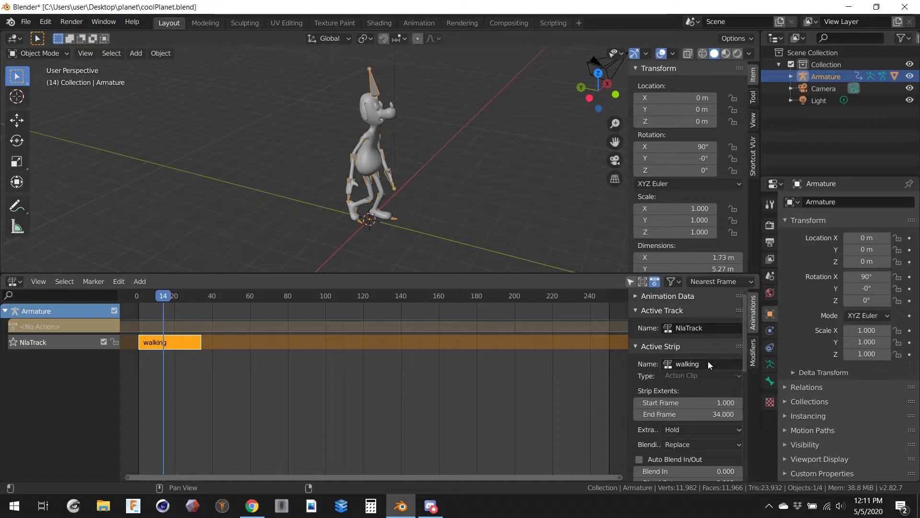
left_click(634, 295)
left_click(635, 296)
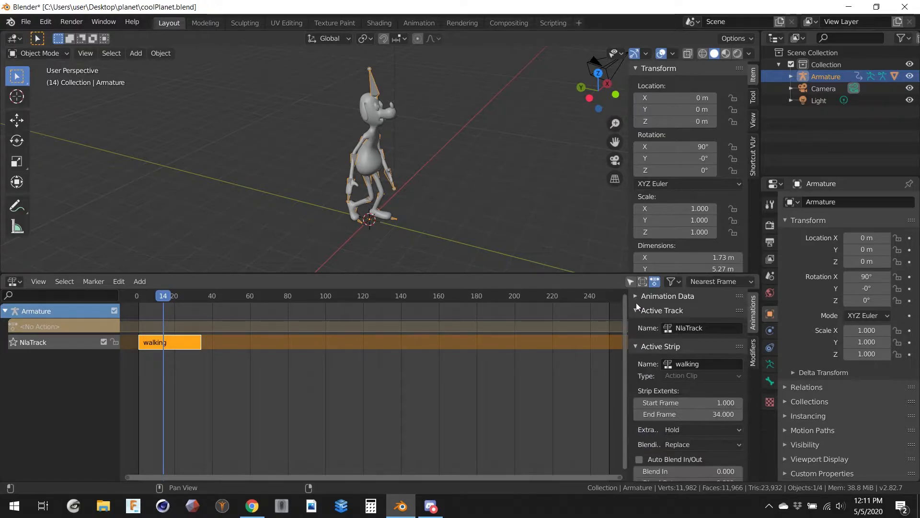
Set the repeat count of the walking strip's action clip to 50
scroll(692, 335, "down", 1)
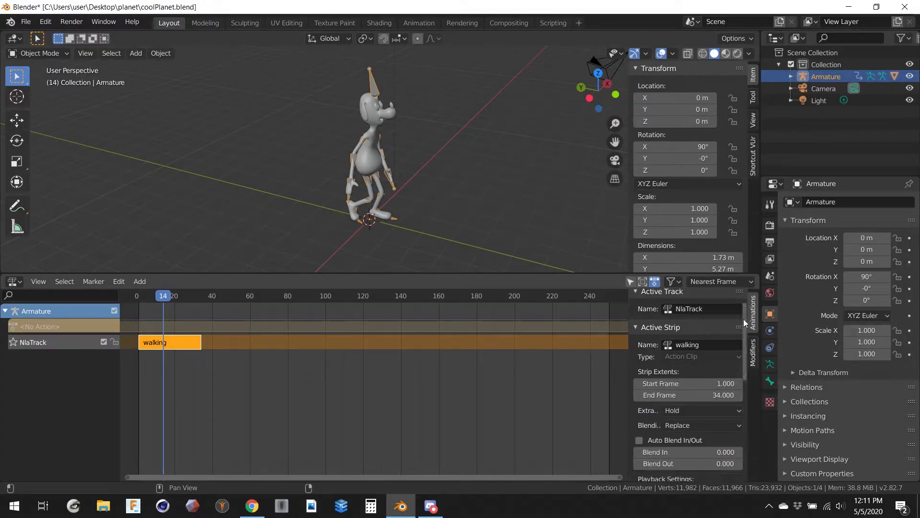
scroll(743, 321, "up", 1)
scroll(705, 317, "down", 1)
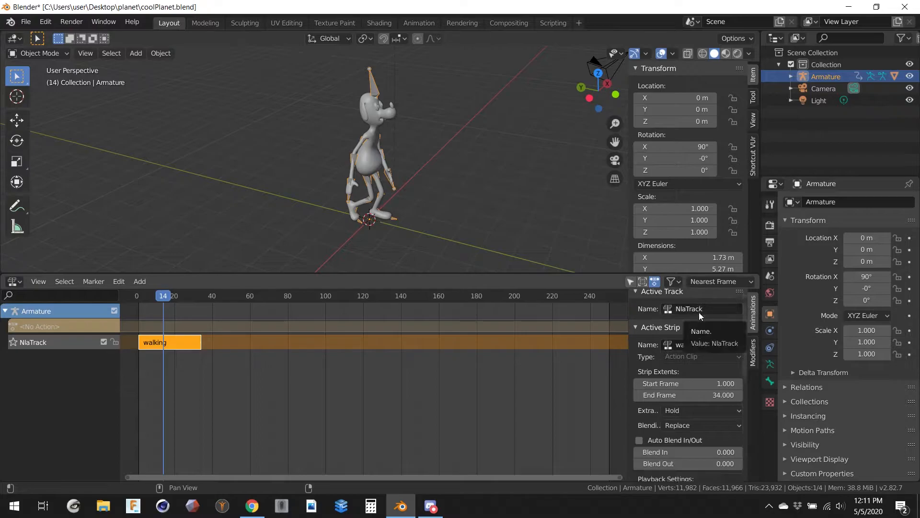
scroll(696, 343, "down", 2)
scroll(695, 341, "down", 1)
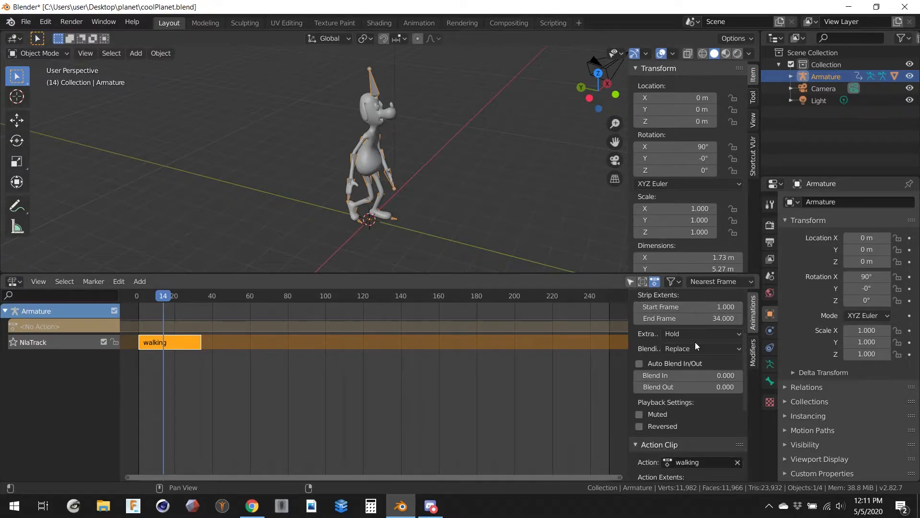
scroll(695, 342, "down", 3)
scroll(695, 342, "down", 5)
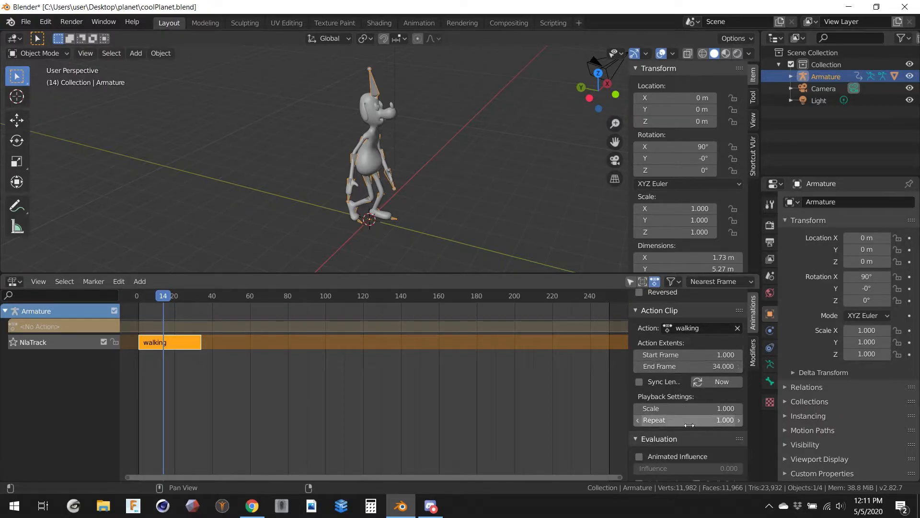
left_click(691, 422)
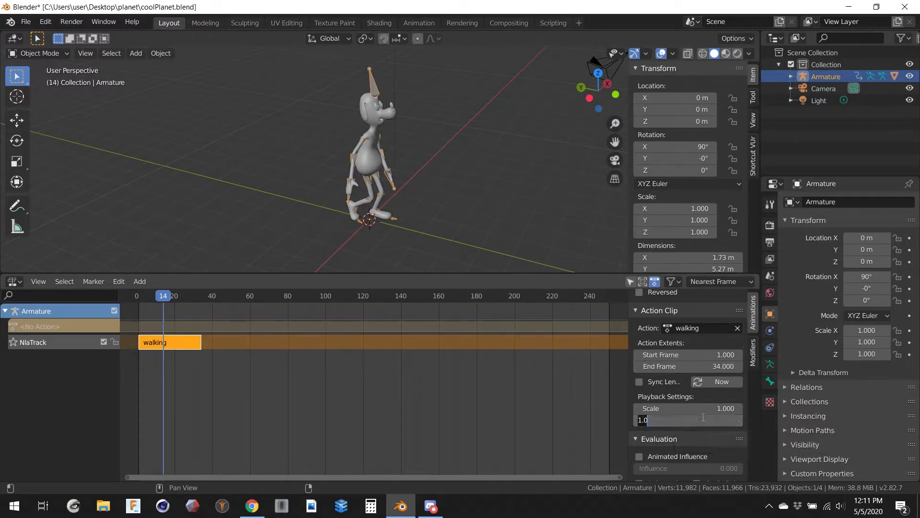
type("50")
key("Return")
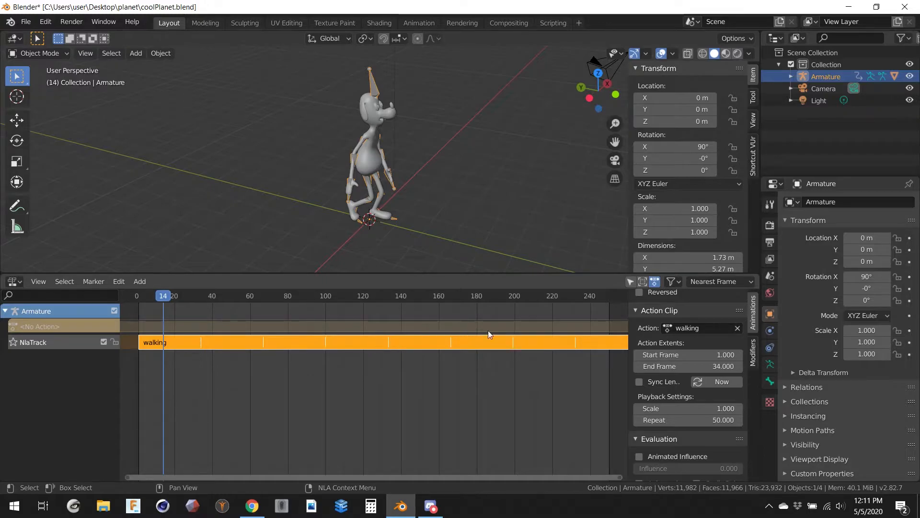
Try a playback scale of 2 on the walking strip and play the animation
left_click(690, 408)
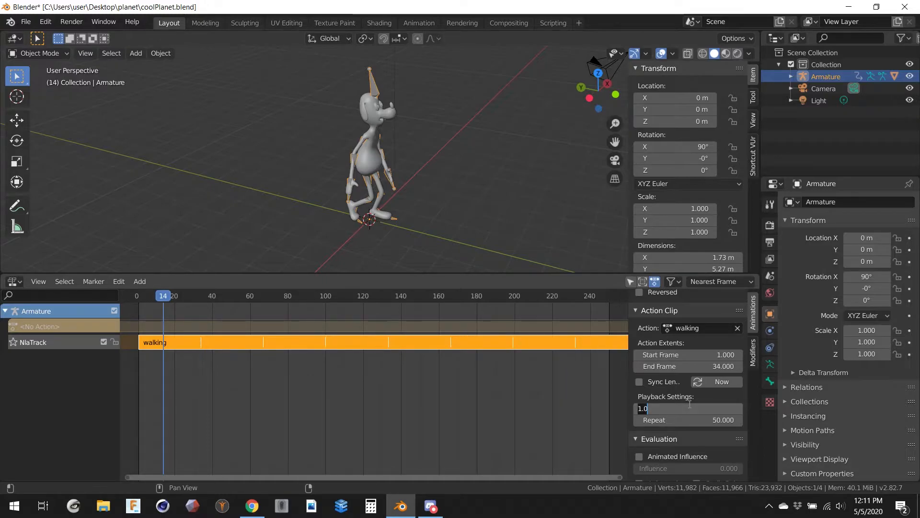
type("2")
key("Return")
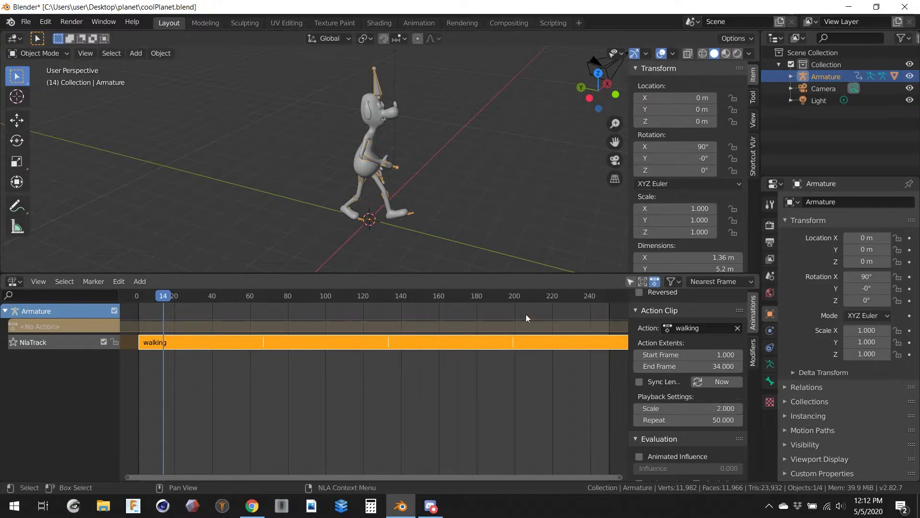
key("space")
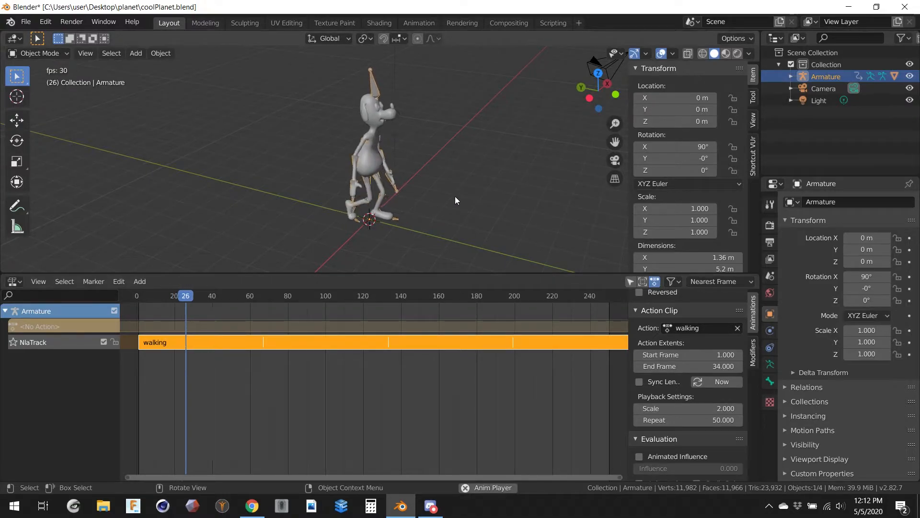
Set the walking strip's playback scale back to 1 and stop the animation after previewing it
left_click(717, 405)
type("1")
key("Return")
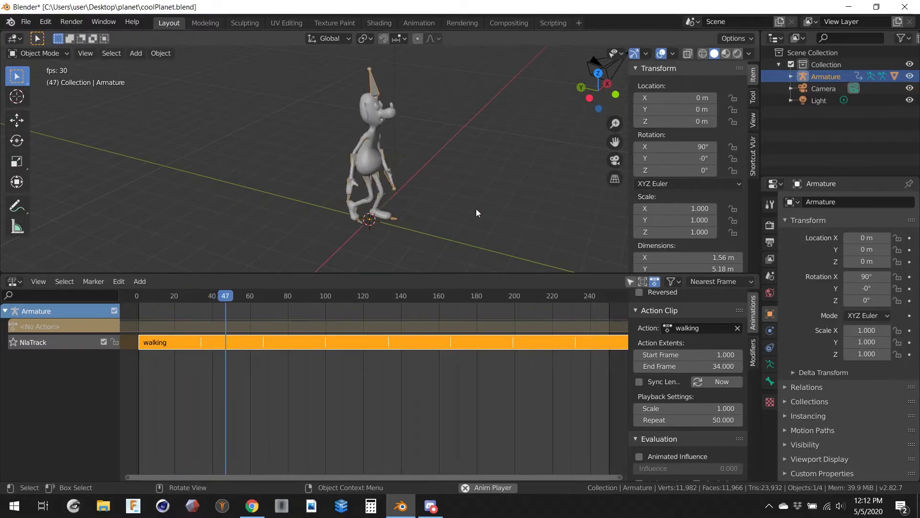
key("space")
scroll(488, 418, "down", 3)
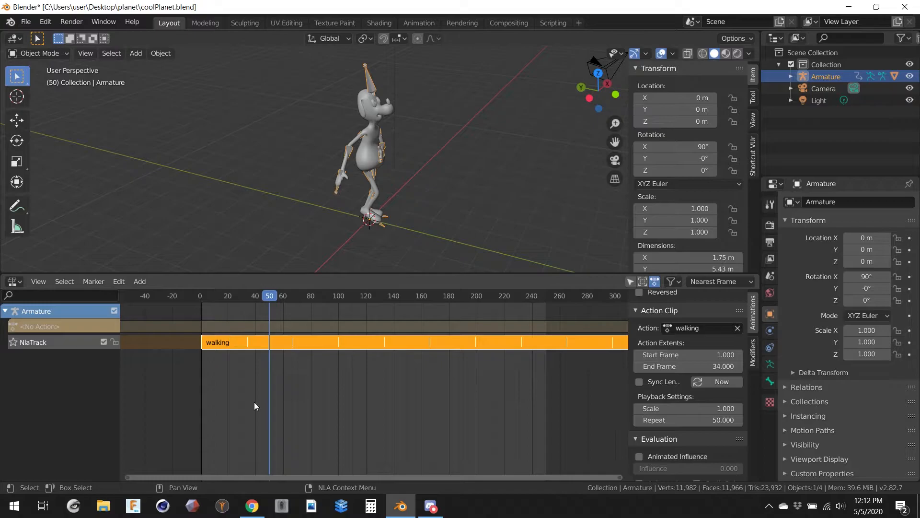
Switch to Mixamo in the browser, preview the Brutal To Happy Walking animation on the character, and return to Blender
left_click(252, 506)
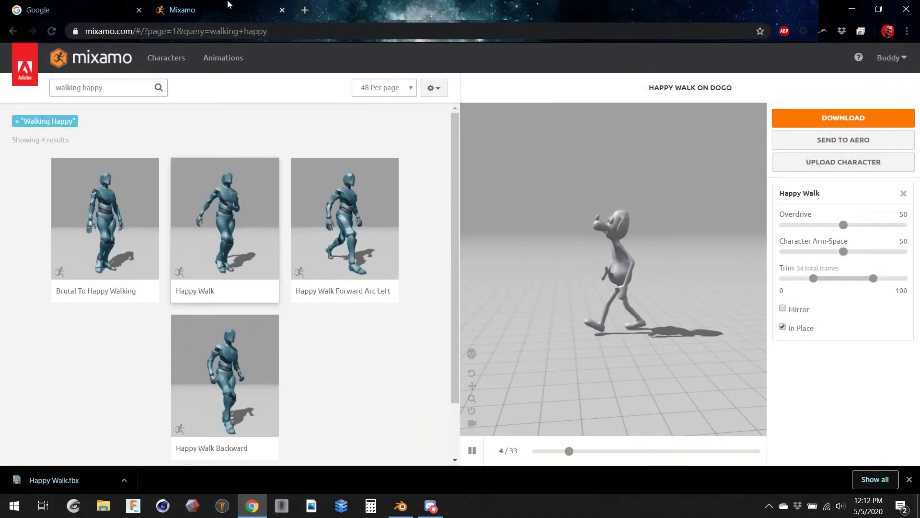
left_click(107, 206)
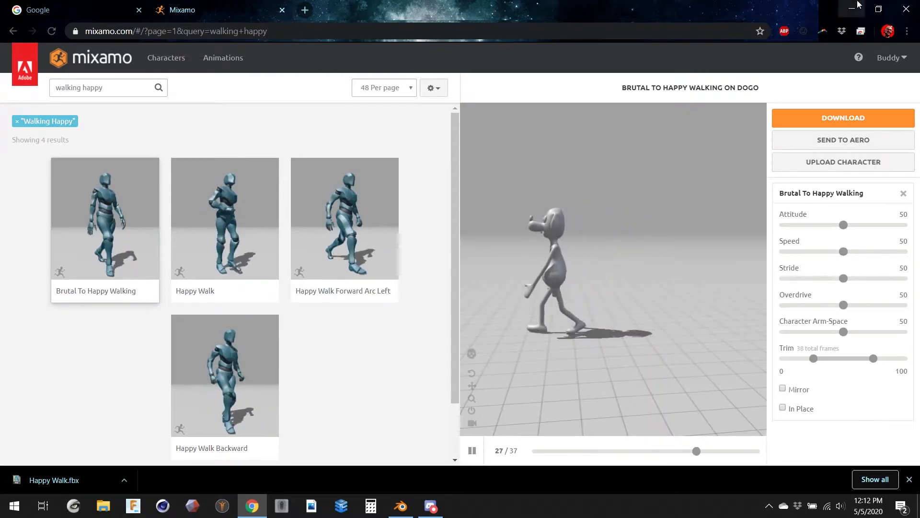
left_click(861, 6)
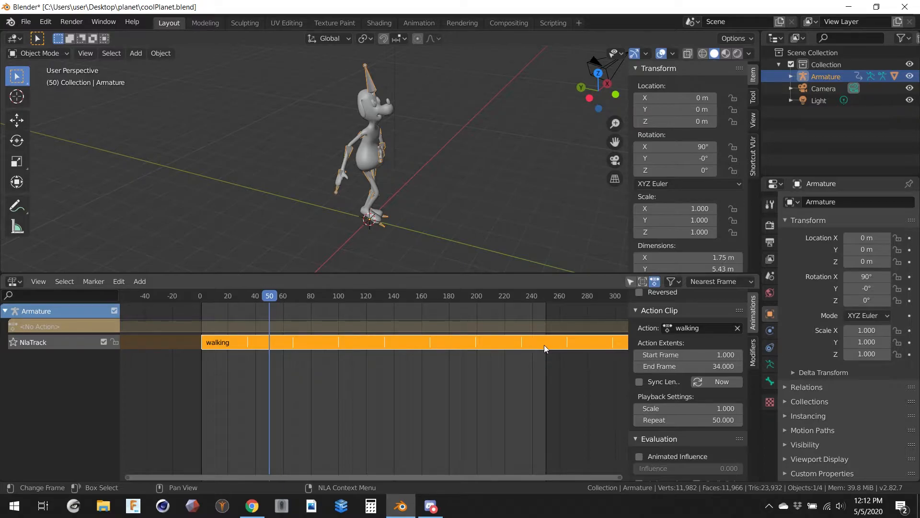
Change the Nonlinear Animation editor to a Timeline and reduce the height of its area
scroll(706, 398, "down", 2)
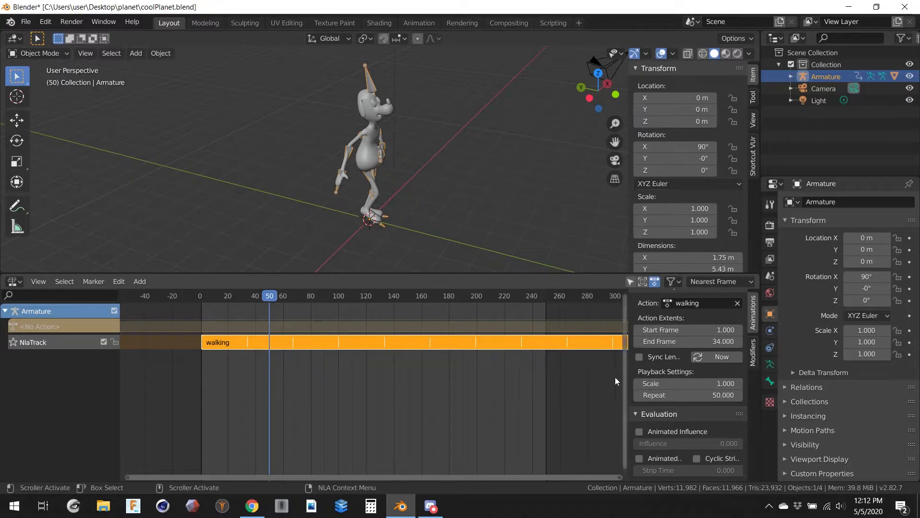
left_click(13, 282)
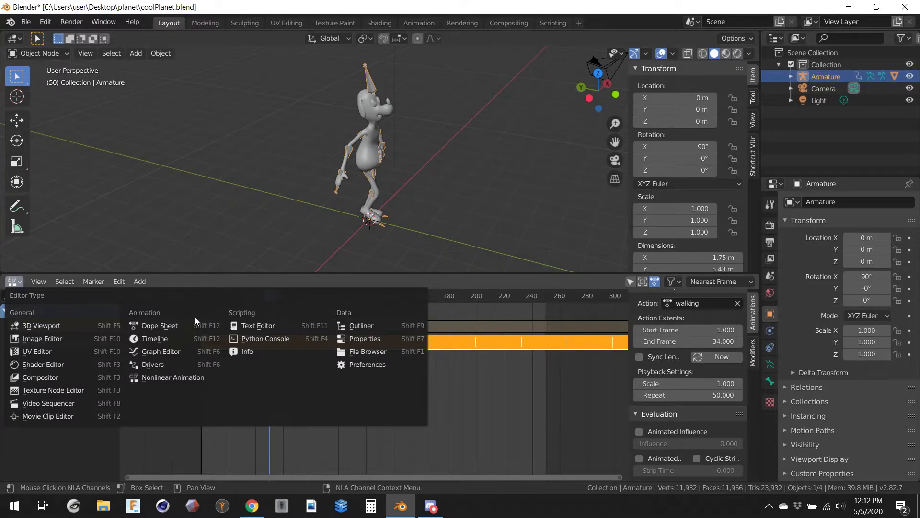
left_click(172, 337)
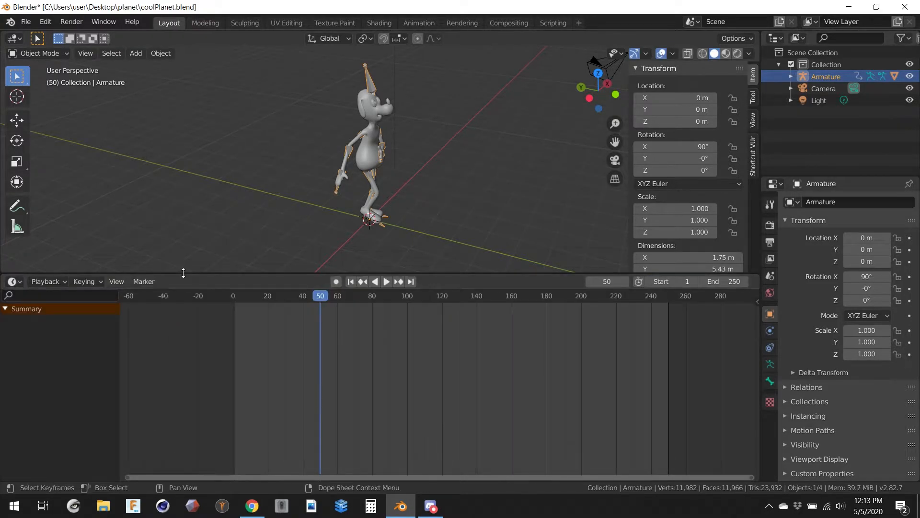
left_click(14, 281)
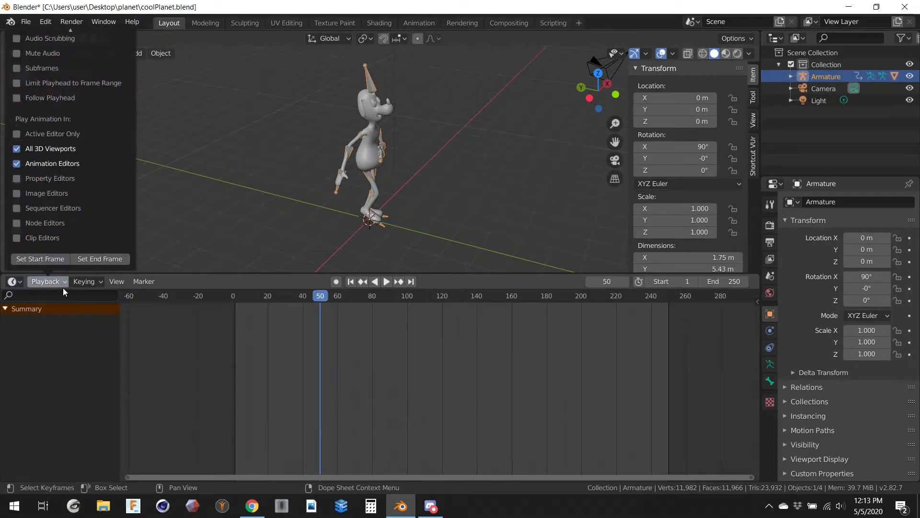
left_click_drag(249, 273, 239, 396)
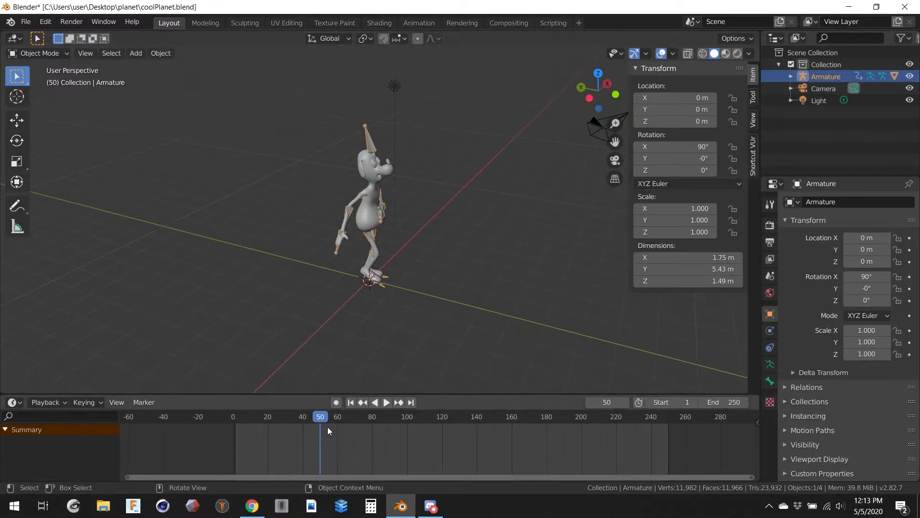
Set the scene's end frame to 500
middle_click_drag(577, 448, 482, 435)
scroll(479, 435, "down", 4)
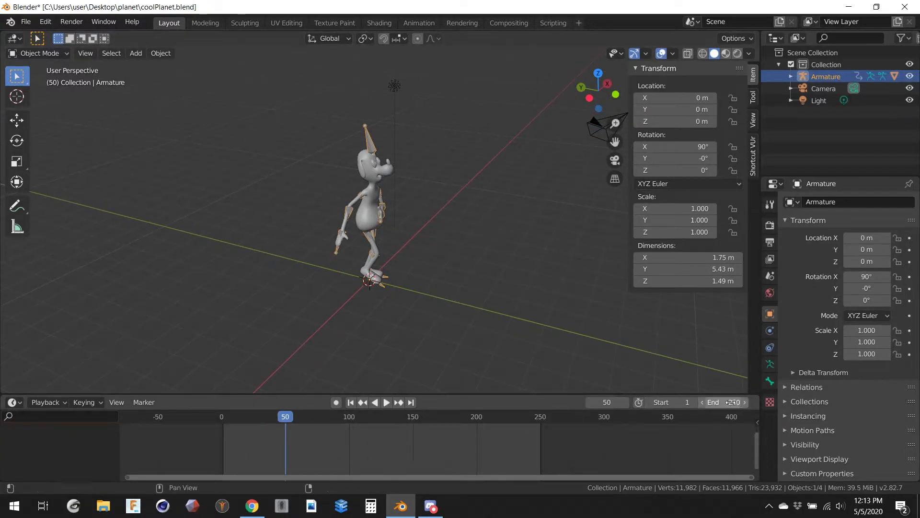
key("Return")
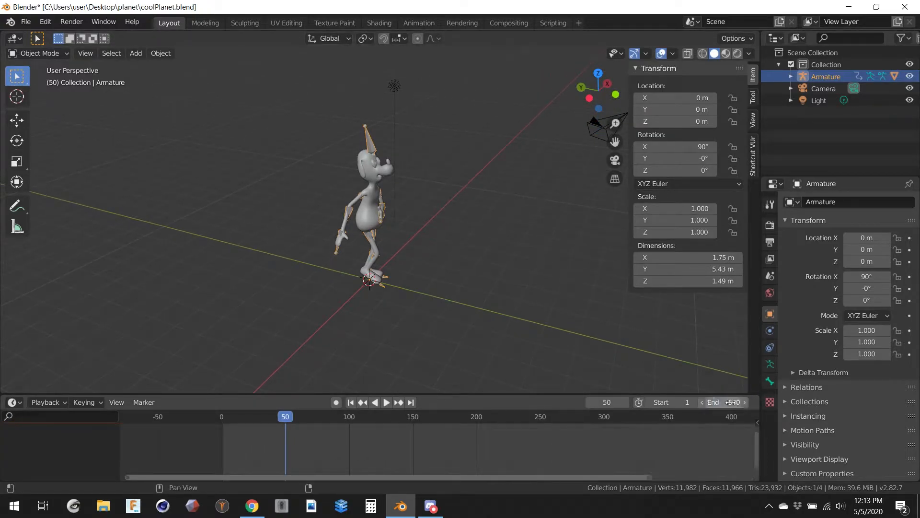
Select the camera, look through it, and play the animation briefly to check the character's framing
middle_click_drag(485, 206, 438, 160)
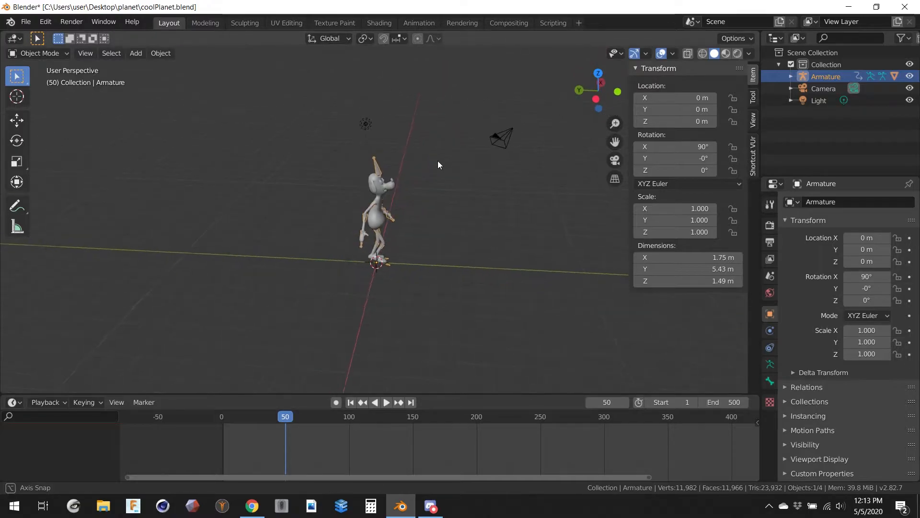
left_click(499, 143)
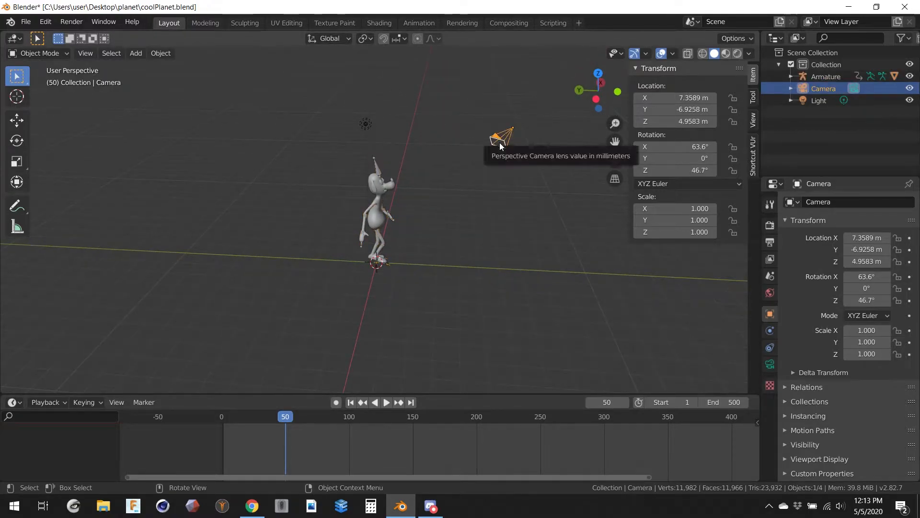
key("KP_0")
left_click(614, 160)
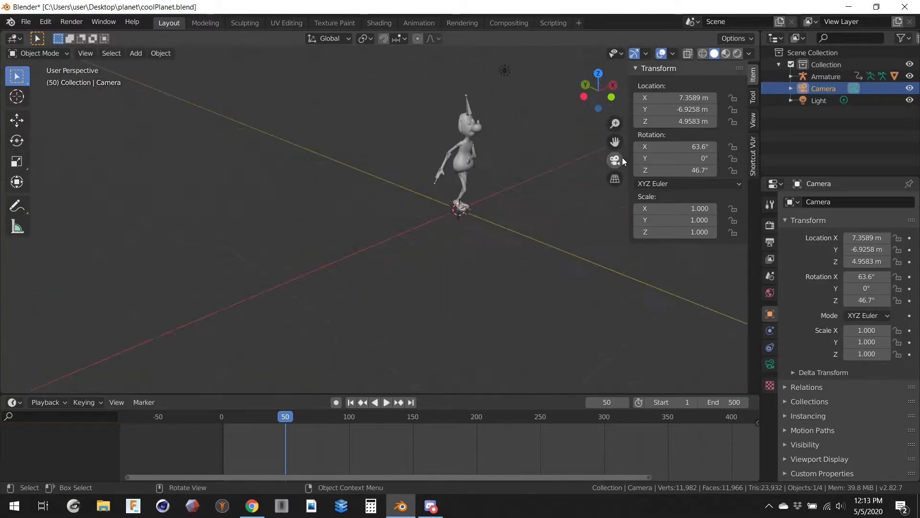
left_click(615, 160)
key("space")
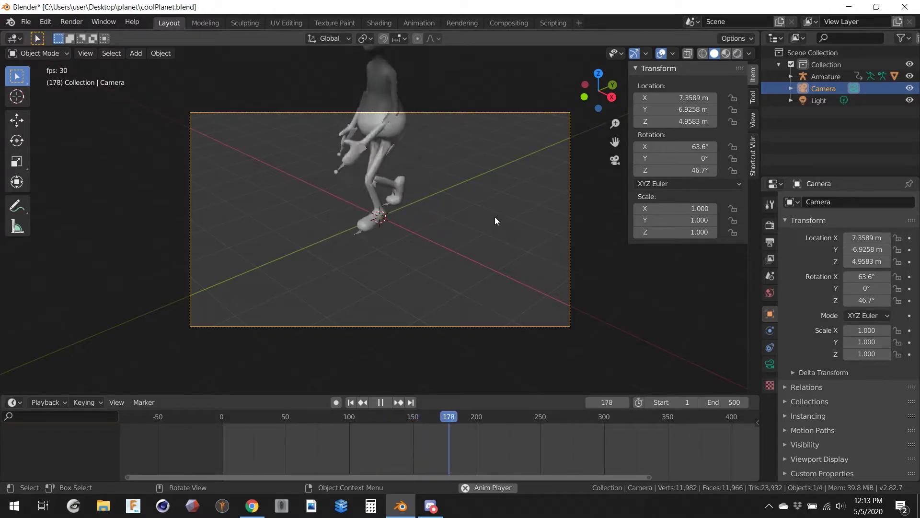
key("space")
Lock the camera to the view, frame the whole character from behind at about Y 19.1 m and Z 6.6 m, and unlock it
middle_click_drag(515, 90, 440, 100)
scroll(441, 98, "down", 8)
key("KP_0")
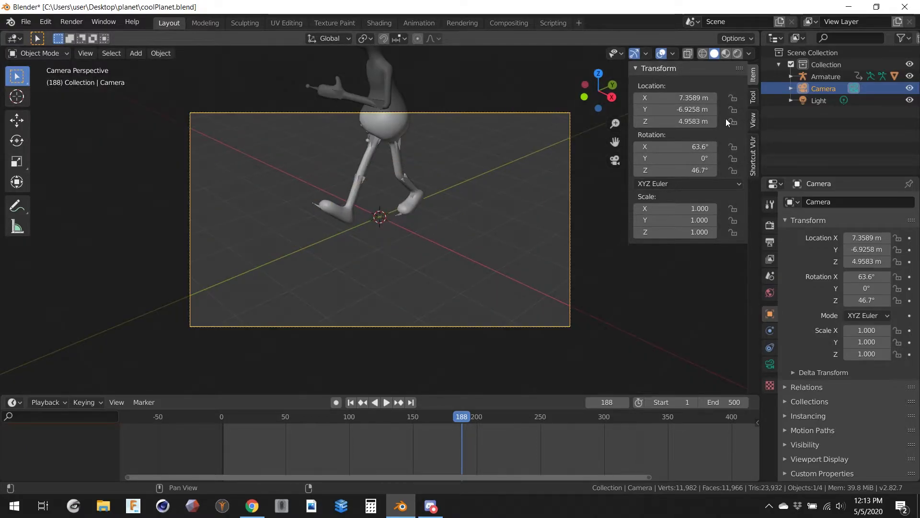
left_click(753, 120)
left_click(737, 214)
middle_click_drag(382, 175, 428, 204)
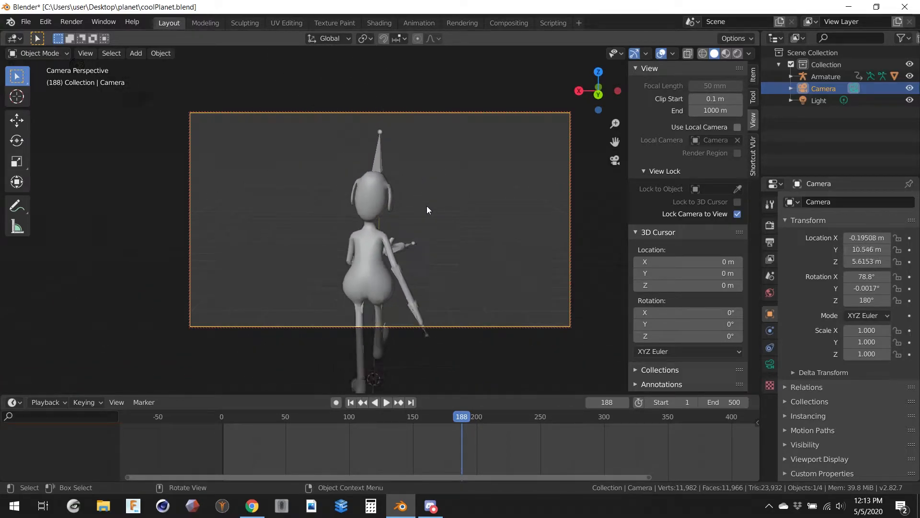
scroll(426, 206, "down", 3)
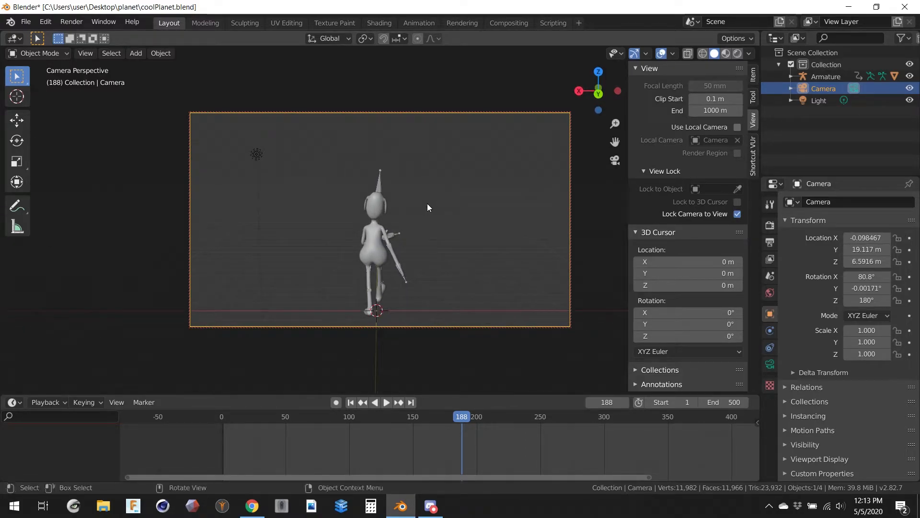
left_click(737, 213)
Check the armature's transform values, reselect the camera, and set its X location to 0 m
left_click(753, 76)
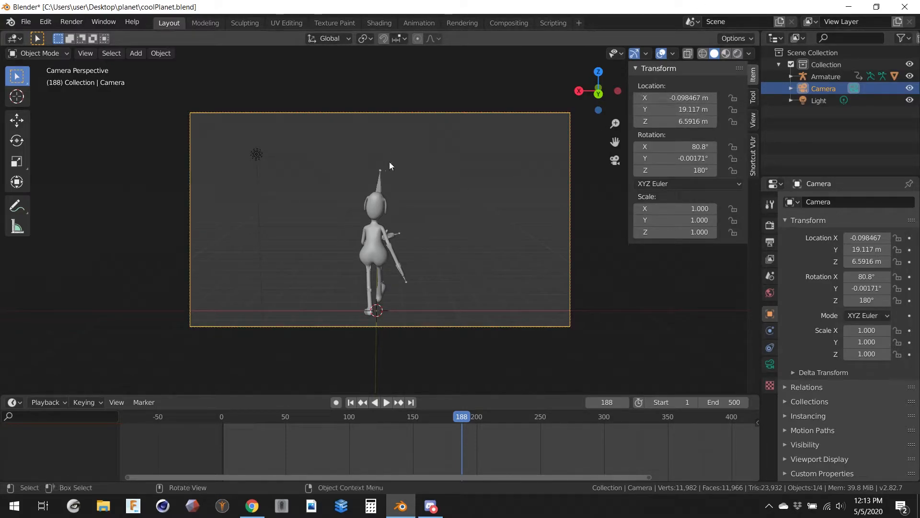
left_click(380, 175)
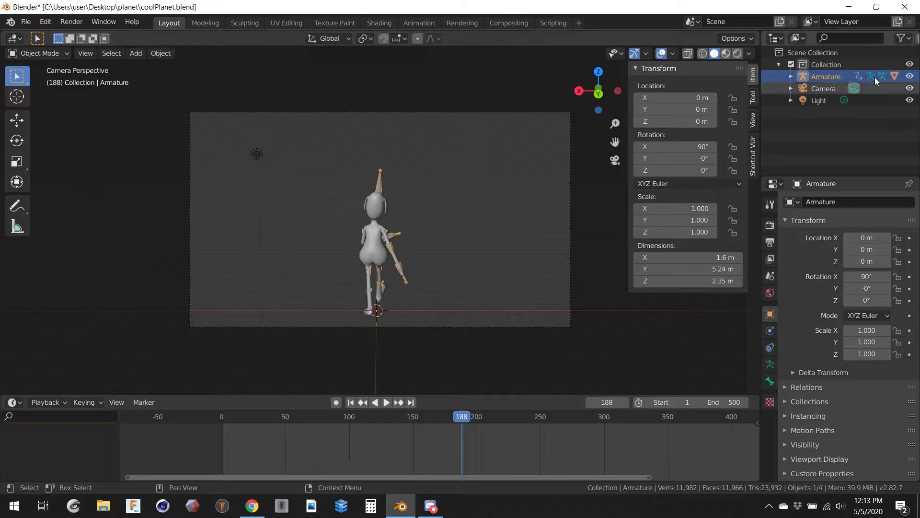
left_click(821, 88)
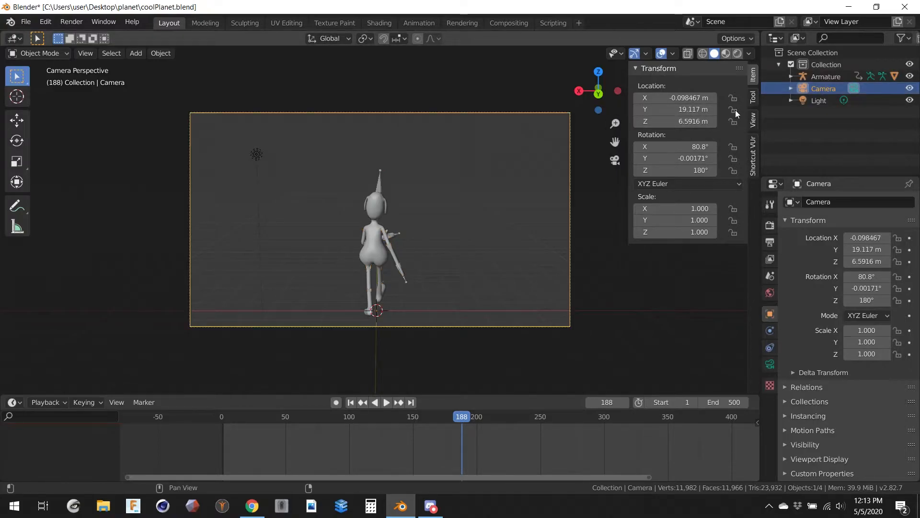
left_click(689, 97)
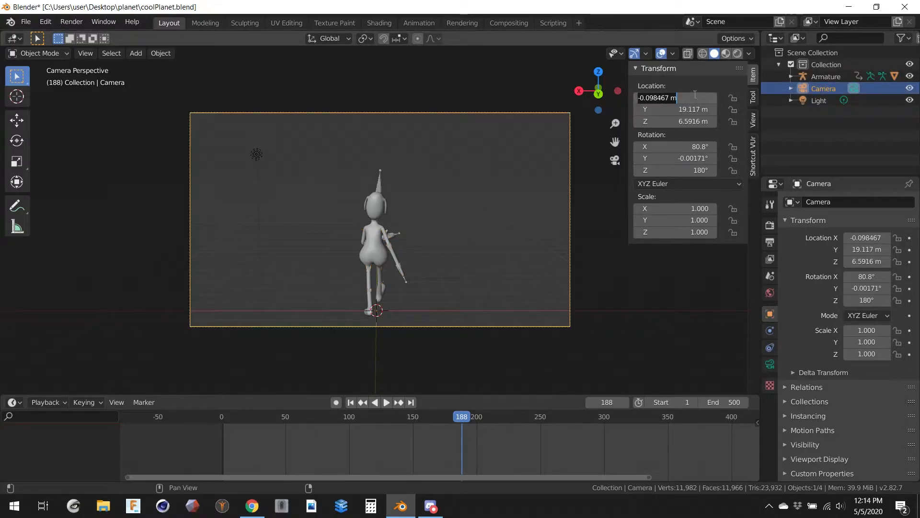
type("0")
key("Return")
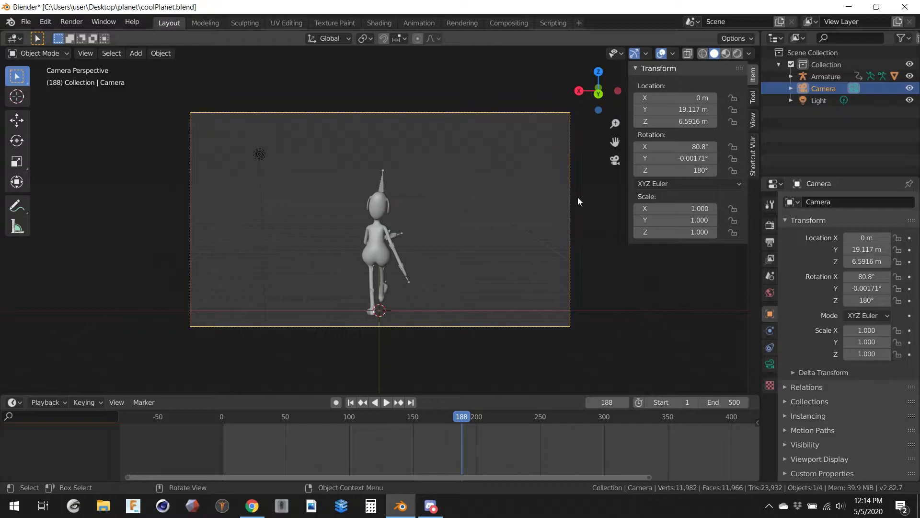
Set the camera's Y rotation to 0°
left_click(687, 145)
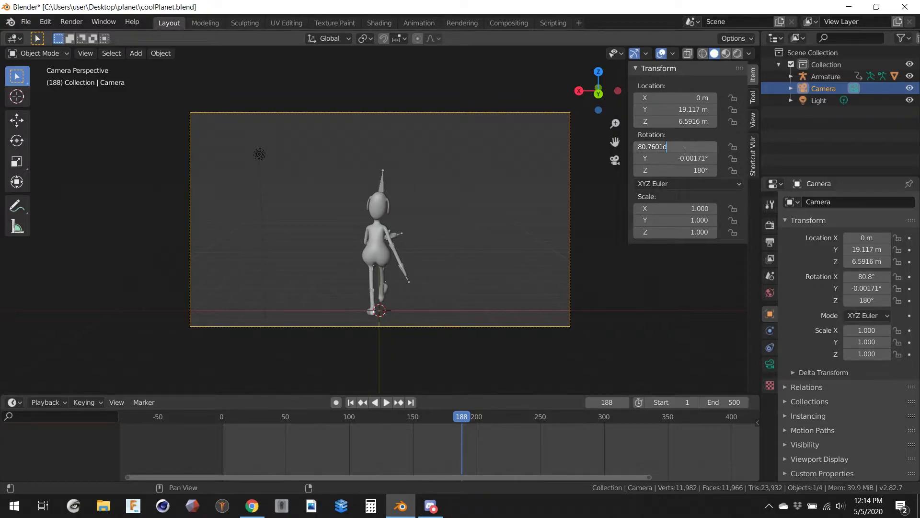
key("Return")
left_click(684, 157)
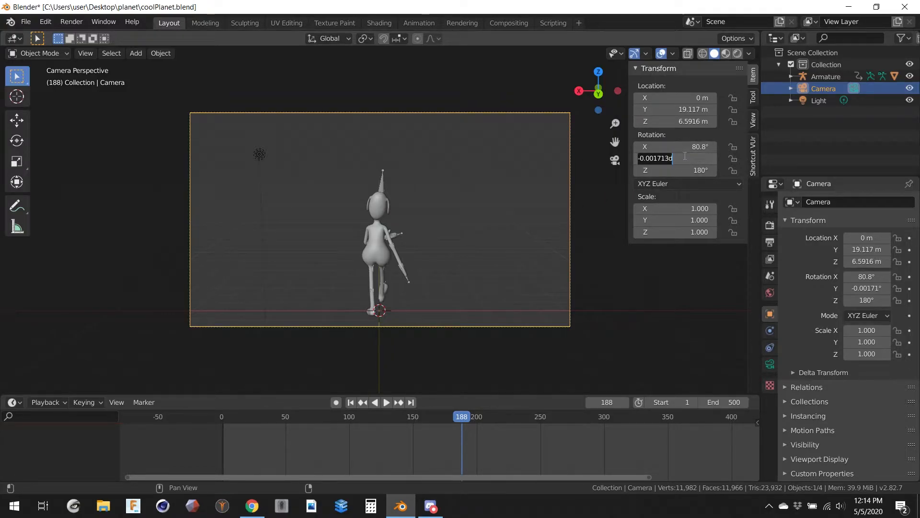
key("Return")
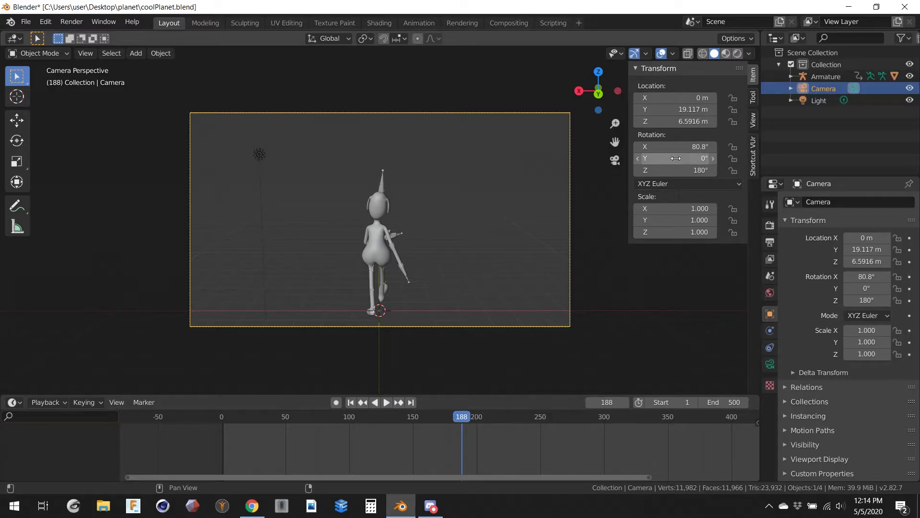
key("r")
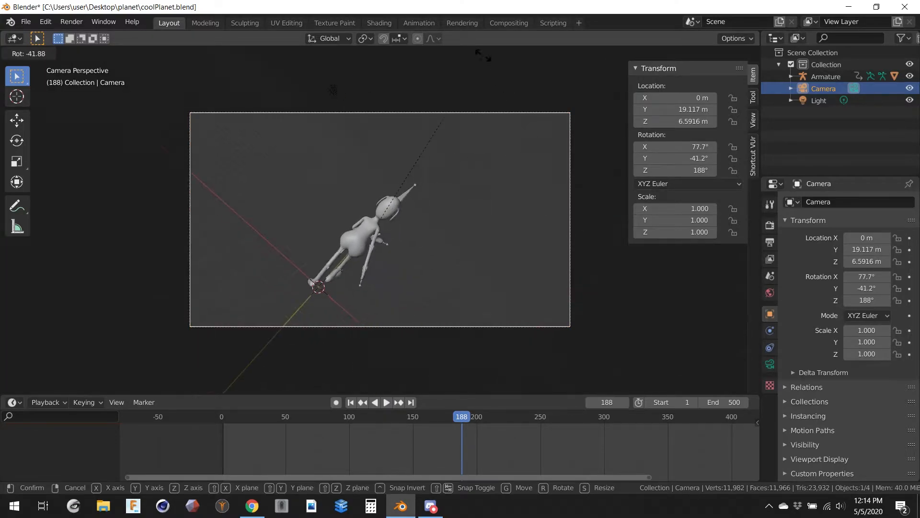
key("Escape")
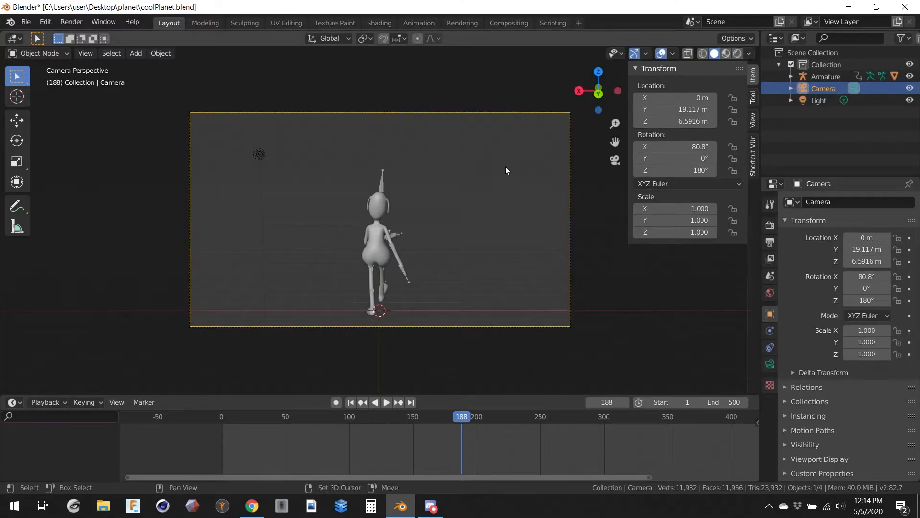
Play the walk animation briefly through the camera to check the framing
middle_click_drag(505, 166, 506, 177, "shift")
key("space")
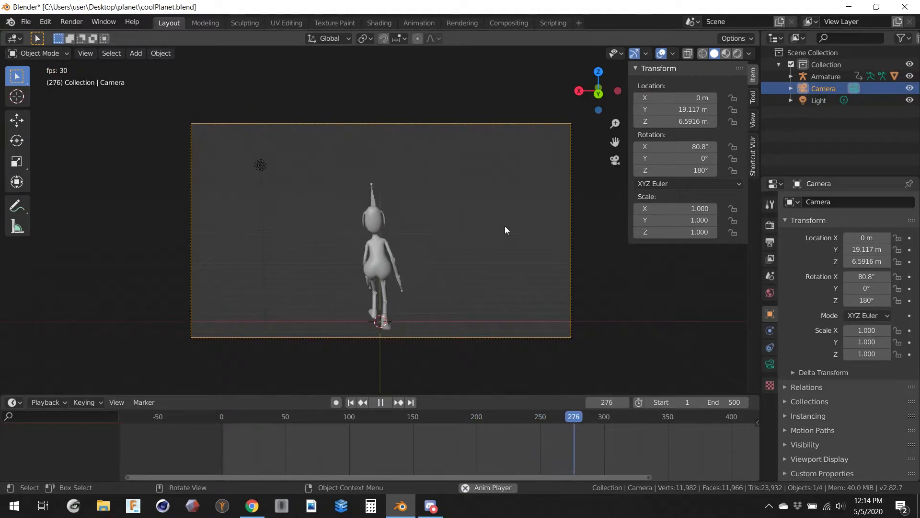
key("space")
Move the camera back along its local Z axis to about Y 21.3 m and Z 6.9 m, and save the file
key("g")
key("z")
key("z")
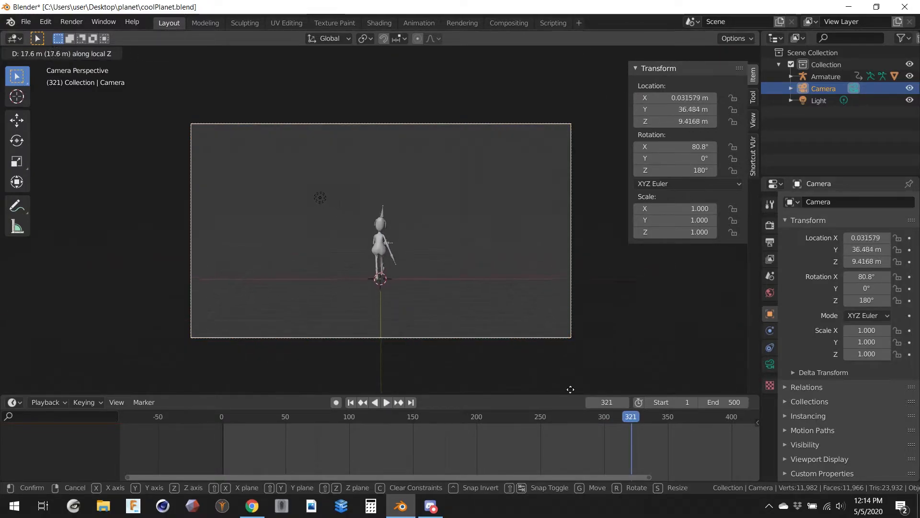
left_click(600, 247)
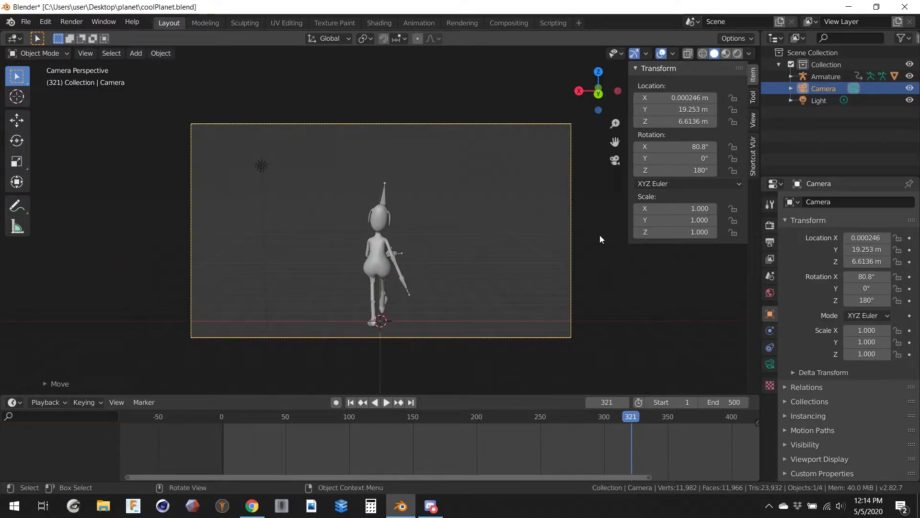
key("r")
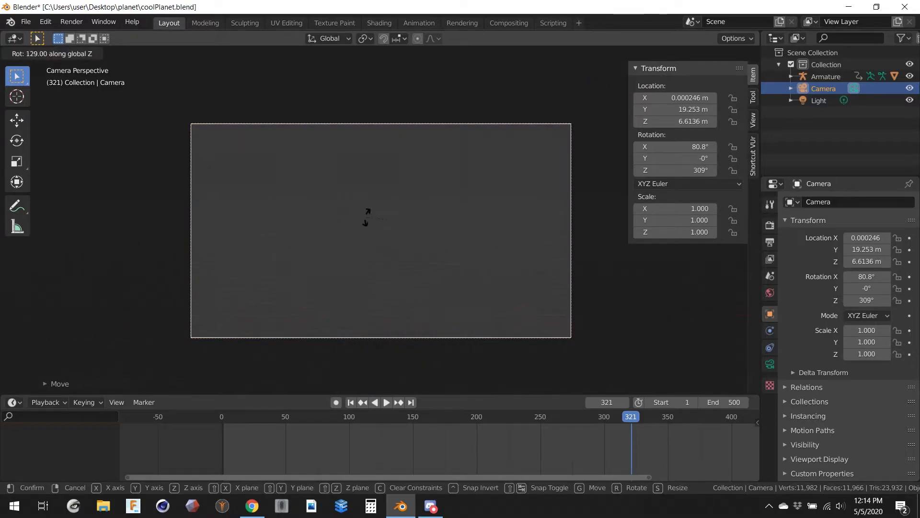
key("Escape")
key("g")
key("z")
key("z")
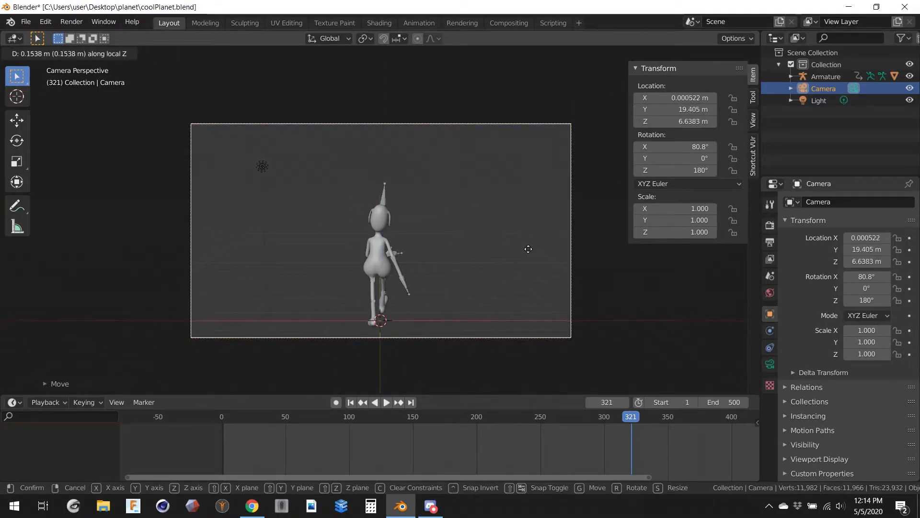
left_click(581, 325)
middle_click_drag(475, 245, 470, 181, "shift")
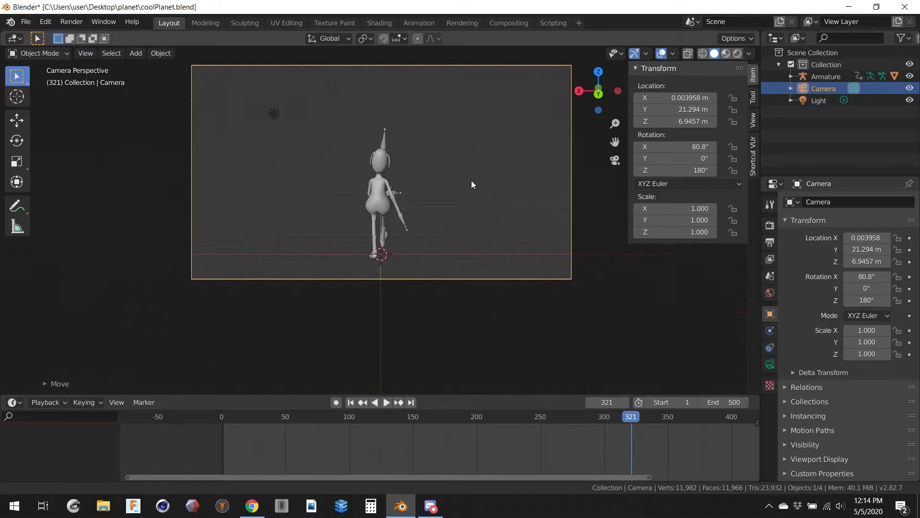
key("ctrl+s")
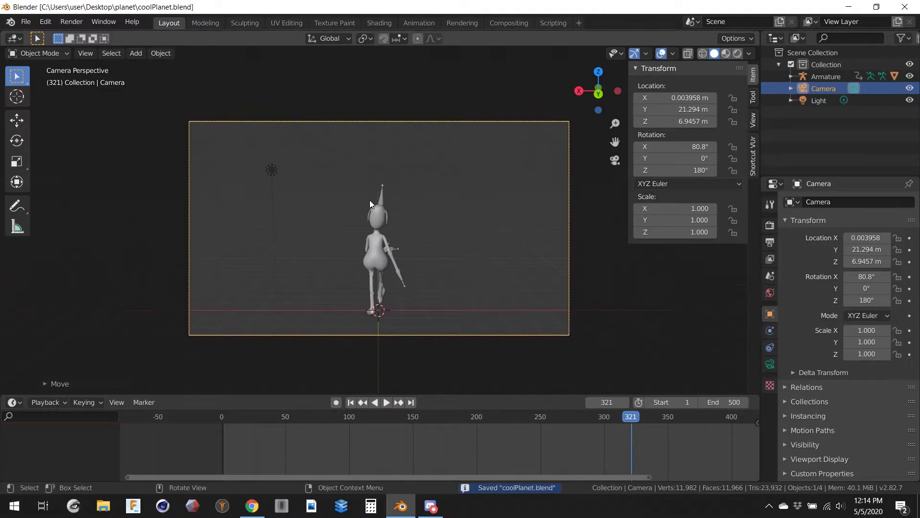
Add a UV sphere at the world origin beneath the character
mouse_move(364, 201)
middle_mouse_down()
mouse_move(355, 192)
mouse_move(364, 193)
middle_mouse_up()
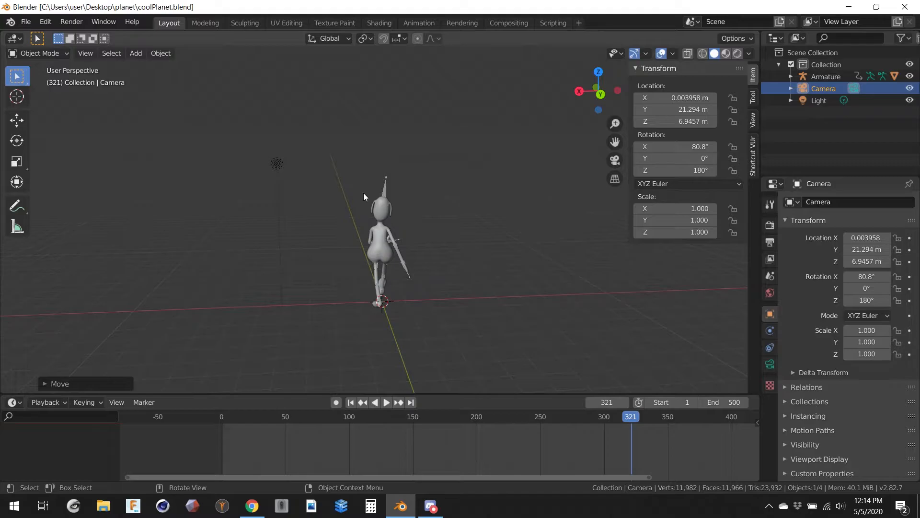
middle_click_drag(363, 193, 468, 190)
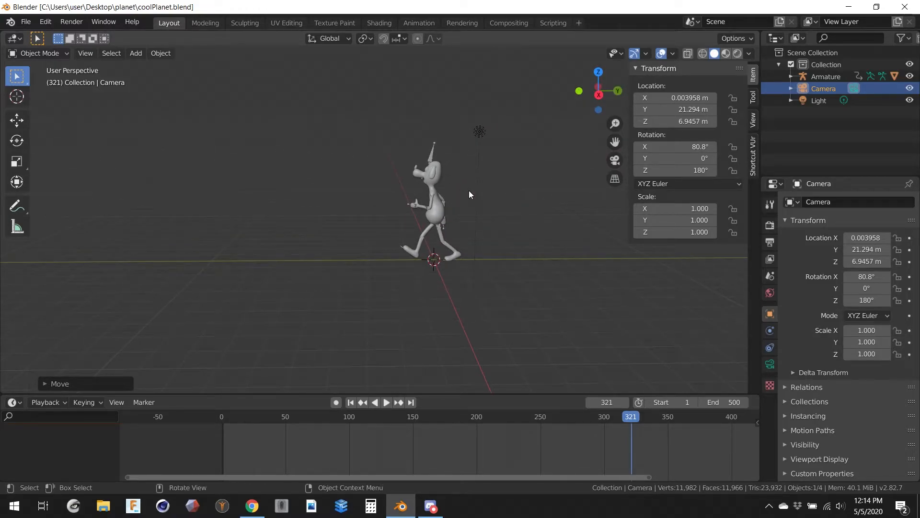
key("shift")
key("shift+a")
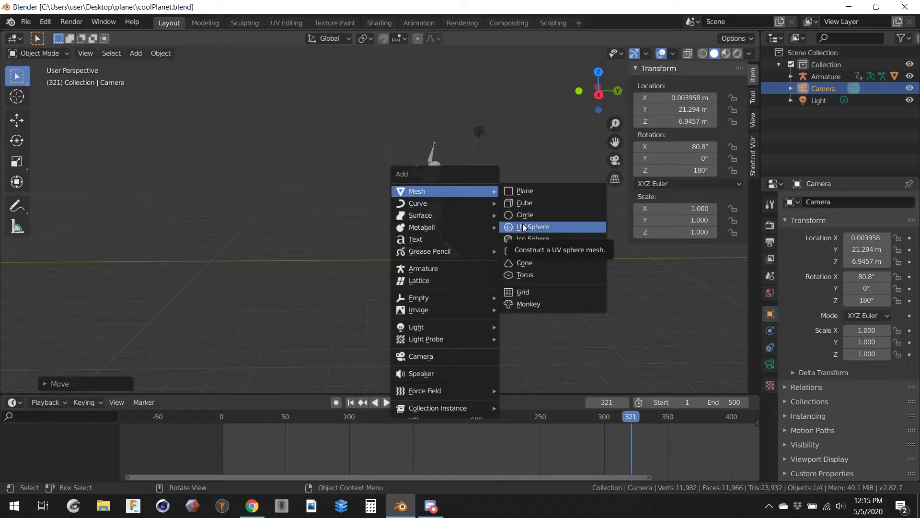
left_click(523, 227)
scroll(460, 218, "down", 4)
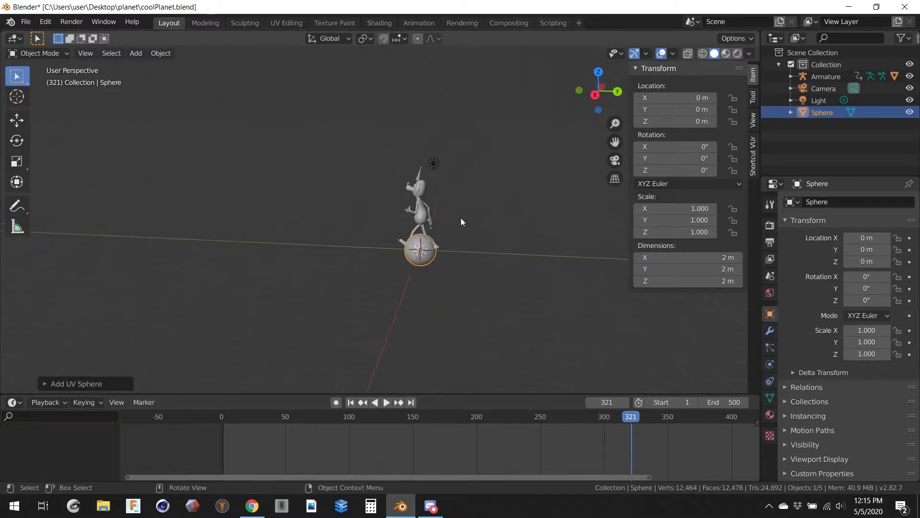
Scale the sphere uniformly to about 18.9 and lower it to about Z -18.7 m so the character stands on its top
key("shift+a")
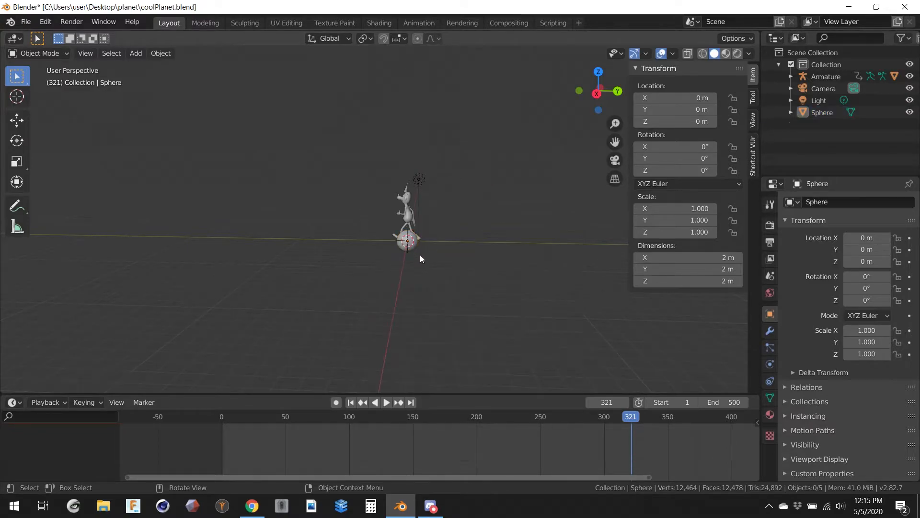
scroll(417, 254, "up", 3)
key("s")
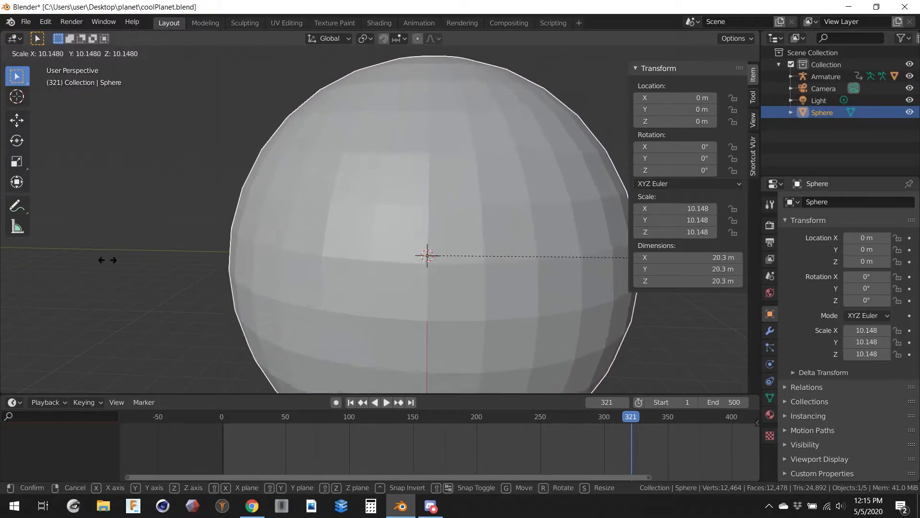
left_click(485, 250)
scroll(475, 248, "down", 6)
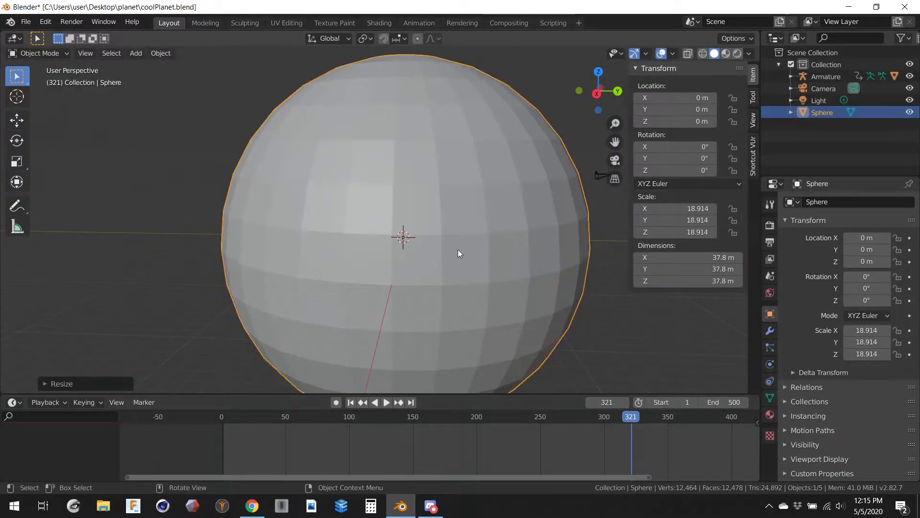
left_click(16, 123)
left_click_drag(396, 178, 372, 259)
scroll(480, 260, "up", 5)
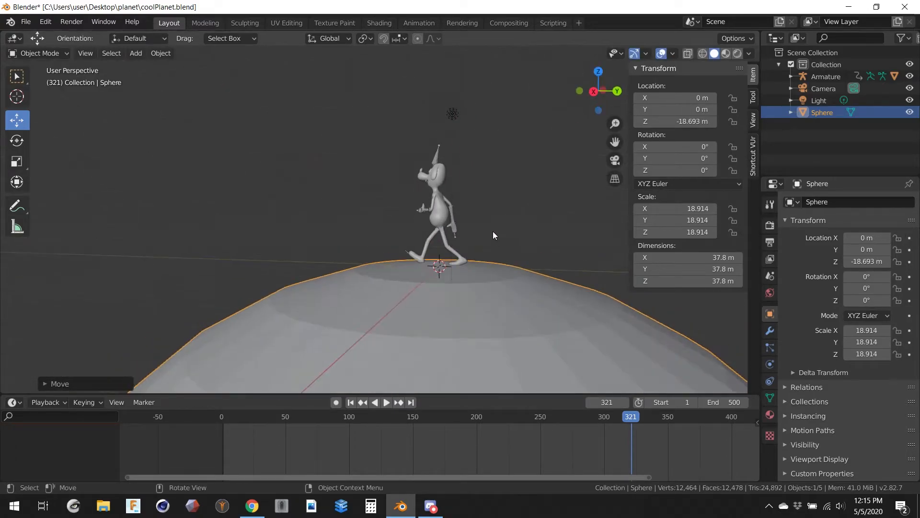
Examine the sphere's mesh in Edit Mode around the top pole vertex under the character's feet, and return to Object Mode
key("KP_1")
middle_click_drag(492, 231, 389, 211)
key("KP_1")
scroll(484, 249, "down", 3)
scroll(484, 251, "up", 2)
key("Tab")
scroll(433, 235, "down", 2)
left_click(402, 233)
scroll(448, 256, "up", 3)
middle_click_drag(460, 279, 451, 225)
scroll(444, 229, "up", 3)
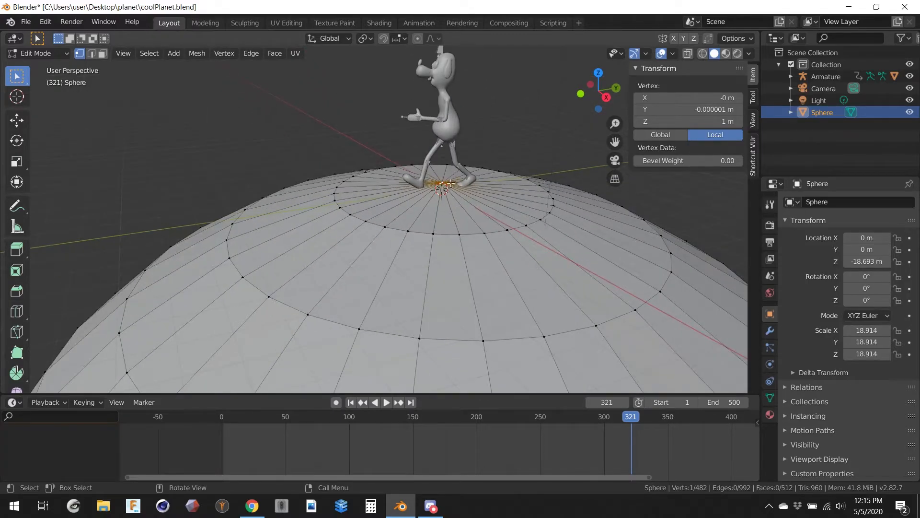
scroll(444, 190, "down", 2)
middle_click_drag(444, 190, 439, 216)
scroll(407, 246, "down", 2)
scroll(446, 160, "down", 2)
scroll(446, 160, "up", 2)
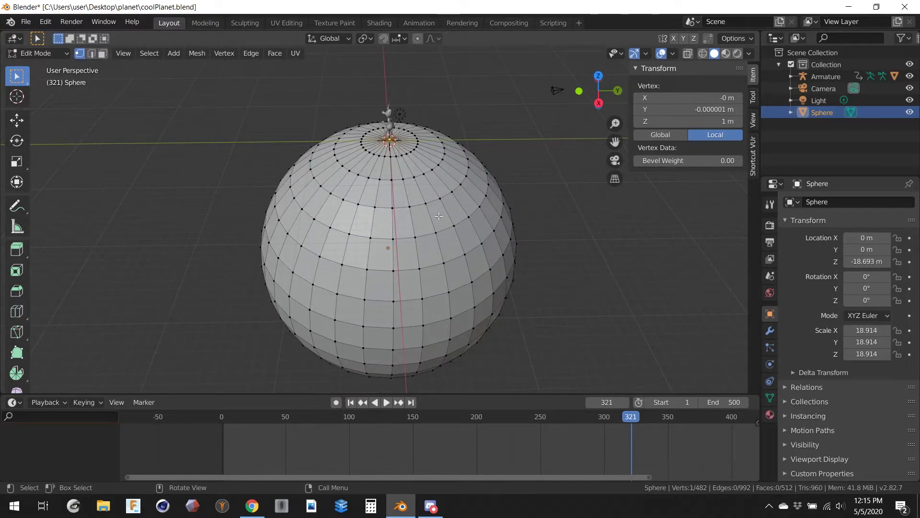
key("Tab")
middle_click_drag(372, 204, 454, 183)
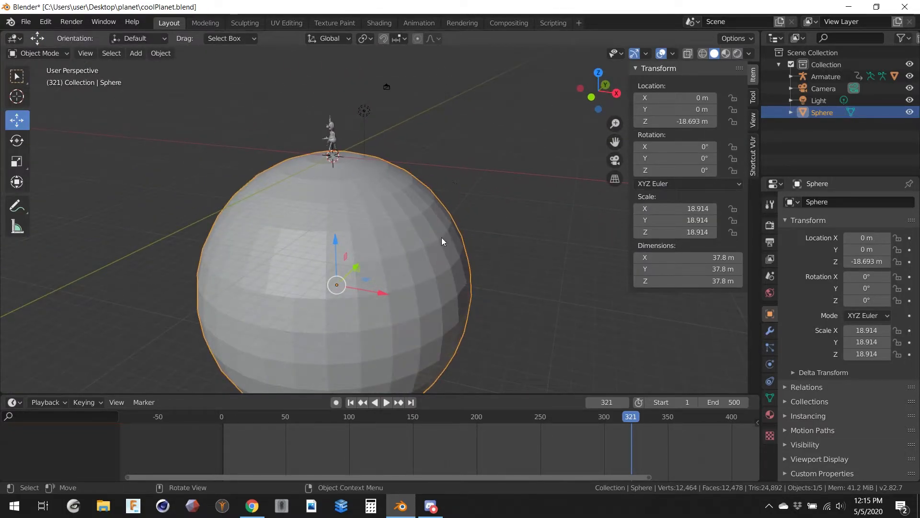
key("Tab")
key("Tab")
Rotate the sphere 90° about the Y axis to turn its poles to the sides
left_click(9, 143)
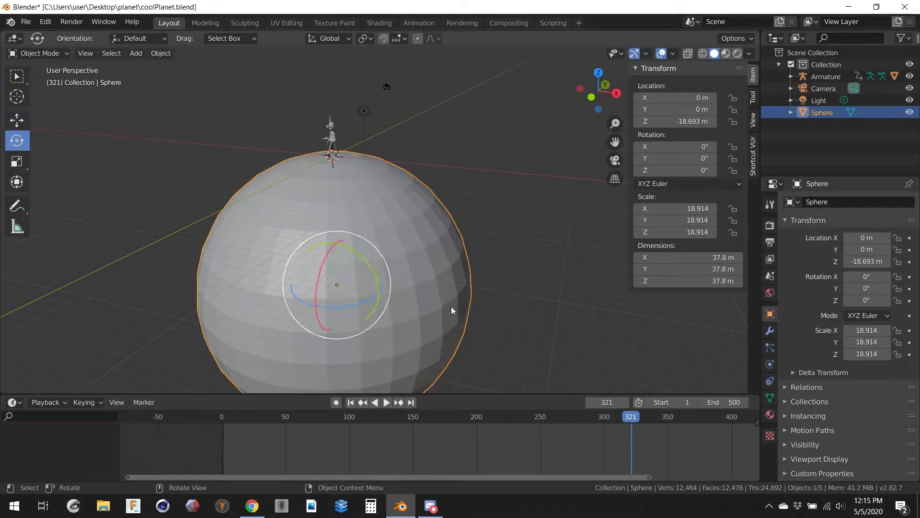
left_click_drag(362, 261, 382, 327)
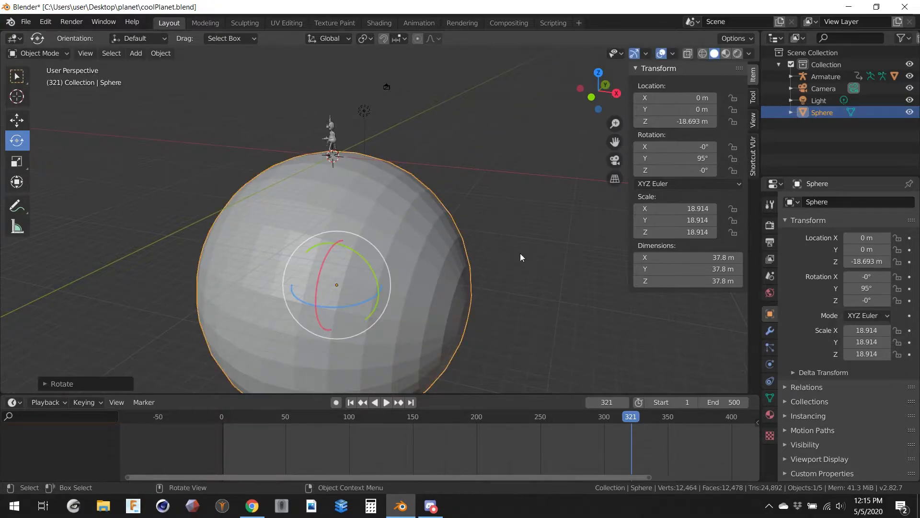
middle_click_drag(496, 217, 517, 215)
left_click(676, 158)
type("90")
key("Return")
Preview rolling the sphere about the global X axis under the character
middle_click_drag(630, 201, 535, 229)
middle_click_drag(428, 227, 501, 230)
scroll(528, 217, "down", 3)
key("r")
key("x")
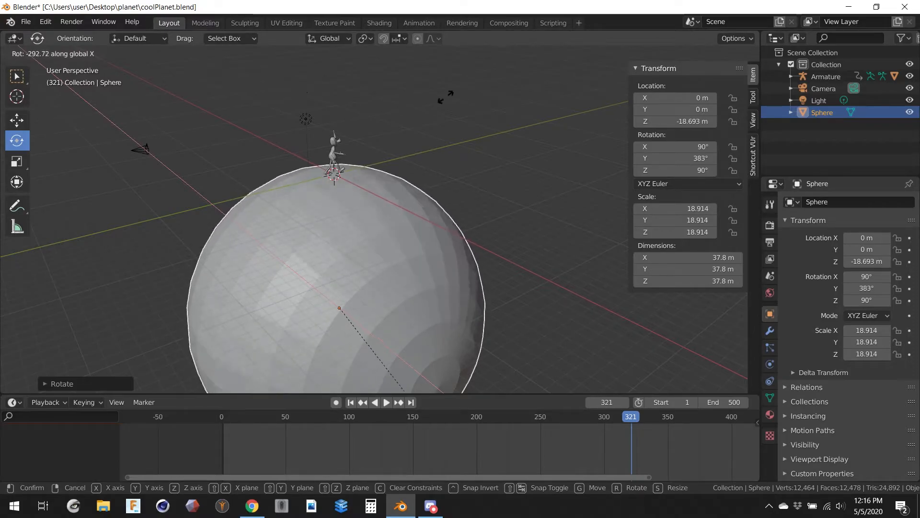
right_click(556, 354)
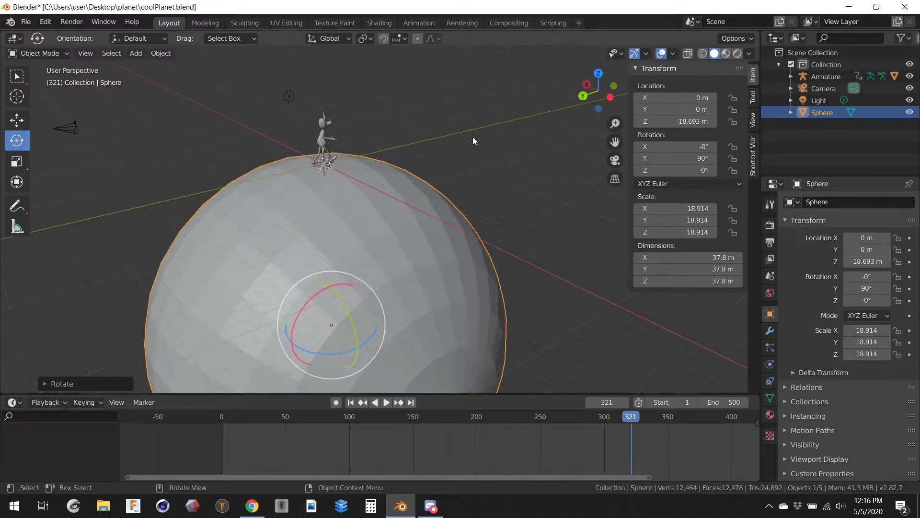
Shade the sphere smooth and add a Subdivision Surface modifier to it
middle_click_drag(473, 136, 481, 170)
right_click(448, 246)
left_click(448, 248)
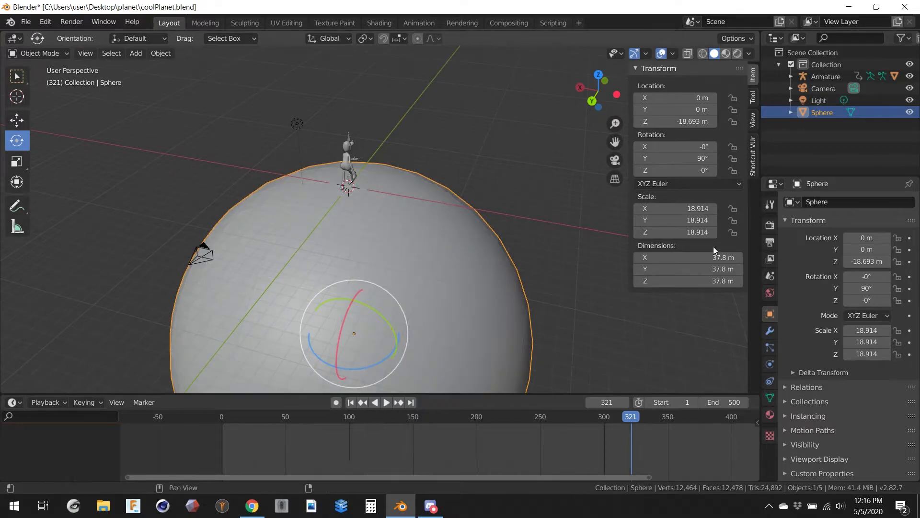
left_click(770, 331)
left_click(811, 202)
left_click(708, 395)
middle_click_drag(551, 288, 376, 125)
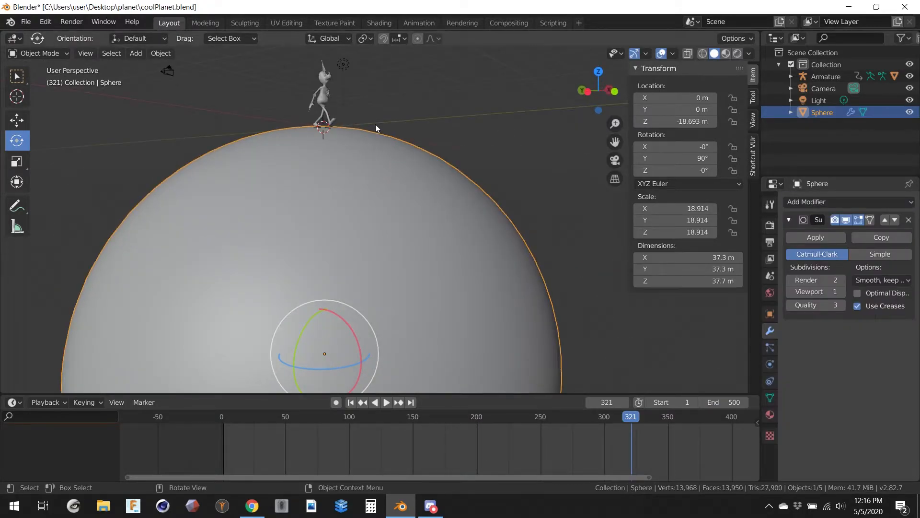
Check the sphere through the camera, enlarge it uniformly to a scale of about 32.9, and lower it to about Z -33.0 m
key("KP_0")
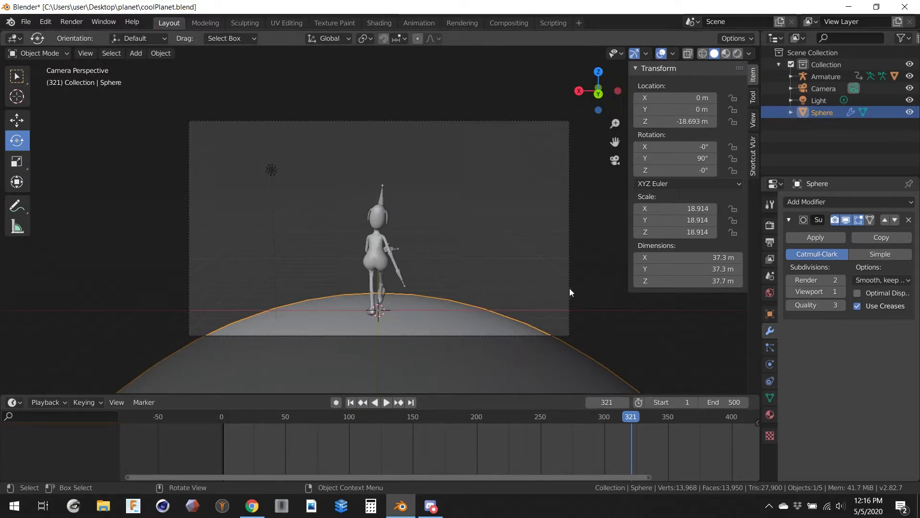
middle_click_drag(574, 235, 441, 296)
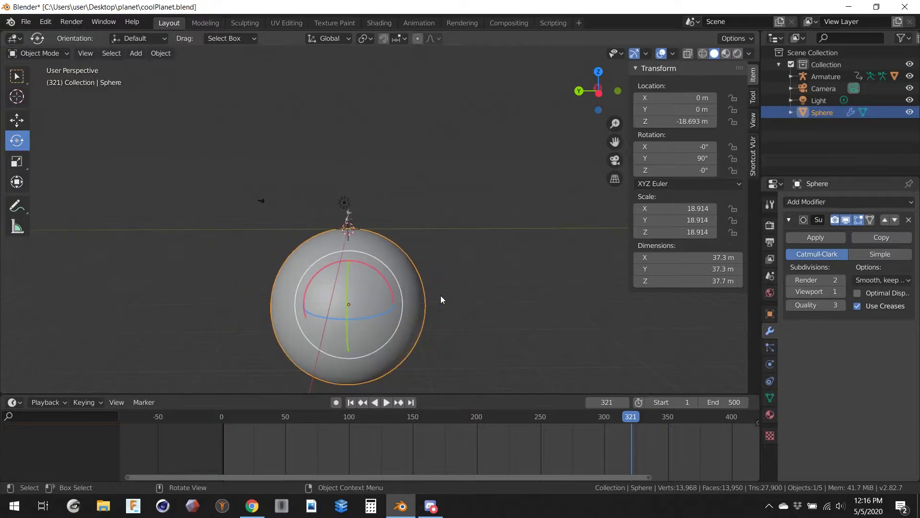
key("s")
left_click(594, 293)
key("g")
key("z")
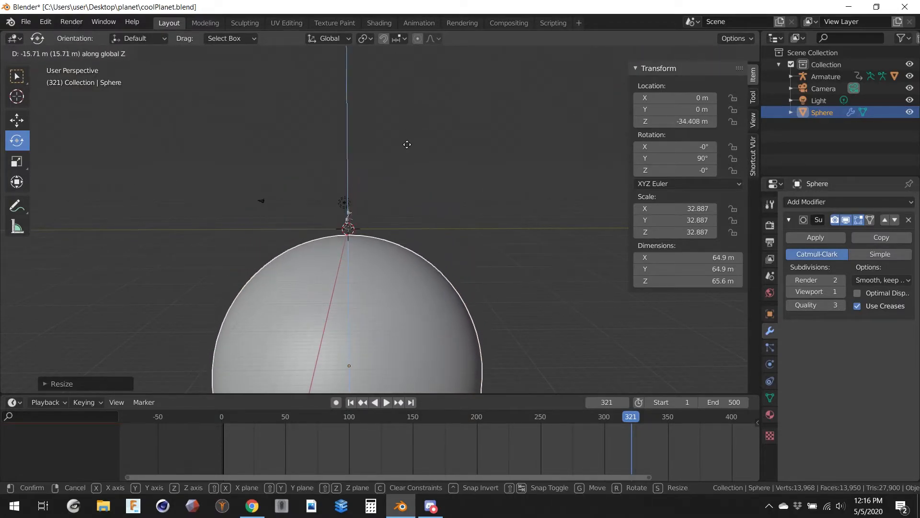
left_click(413, 99)
Raise the sphere along Z to about -32.3 m to bring its top up to the character's feet
scroll(410, 144, "up", 4)
middle_click_drag(396, 269, 503, 199, "shift")
scroll(503, 200, "up", 2)
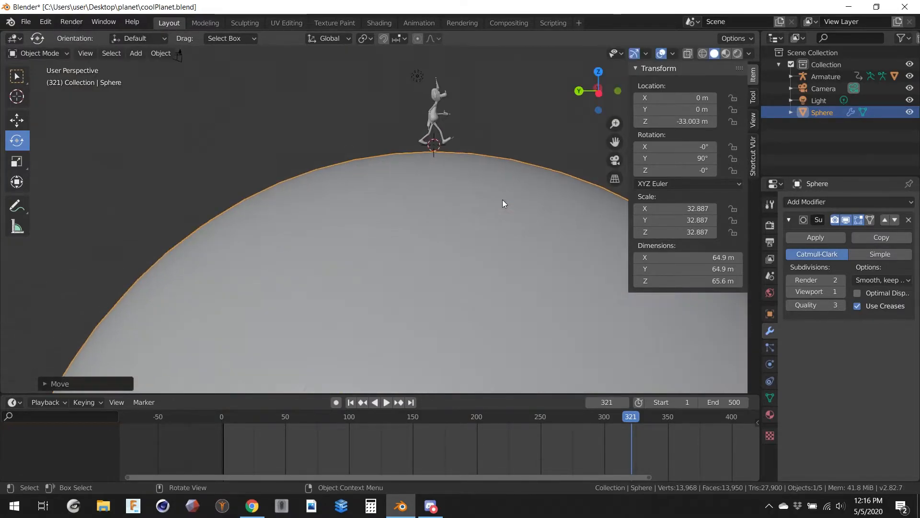
key("g")
key("z")
left_click(503, 155)
scroll(456, 95, "down", 4)
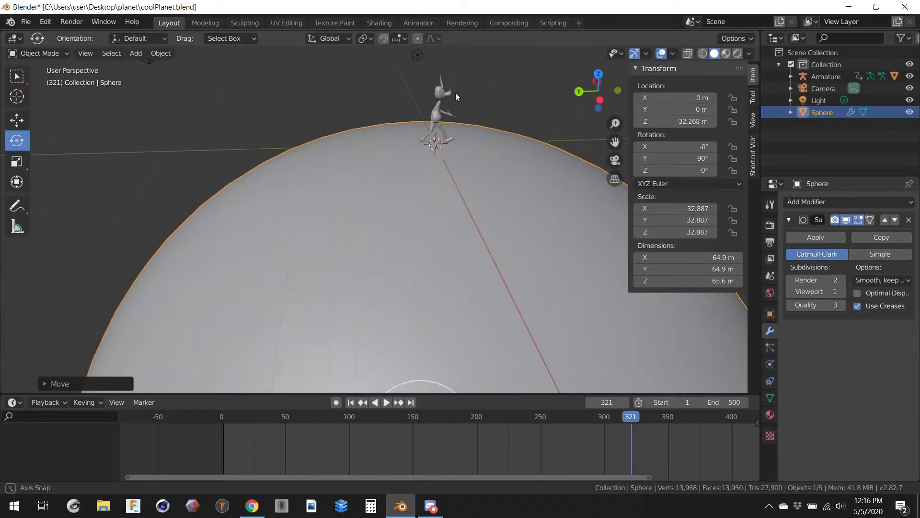
Tilt the camera down to an X rotation of about 66.4° and raise it to about Z 13.0 m
left_click(277, 154)
key("KP_0")
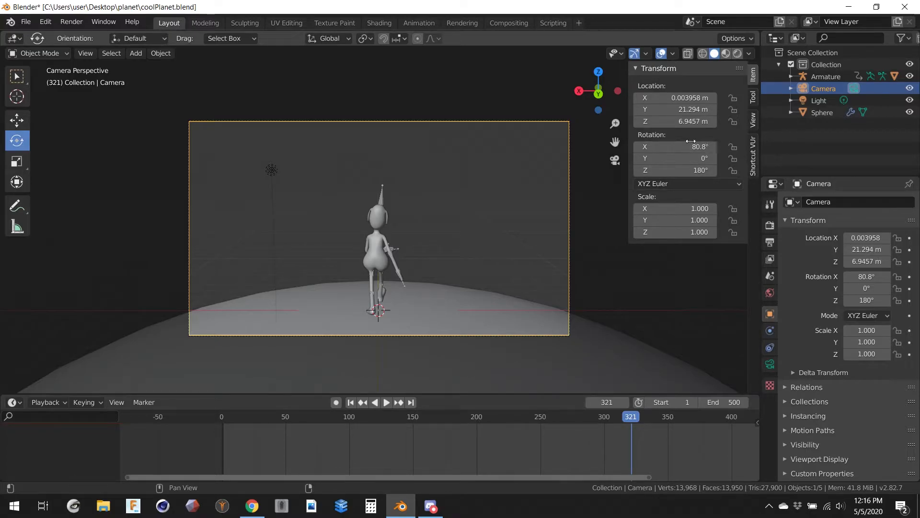
left_click_drag(663, 149, 635, 149)
key("g")
key("z")
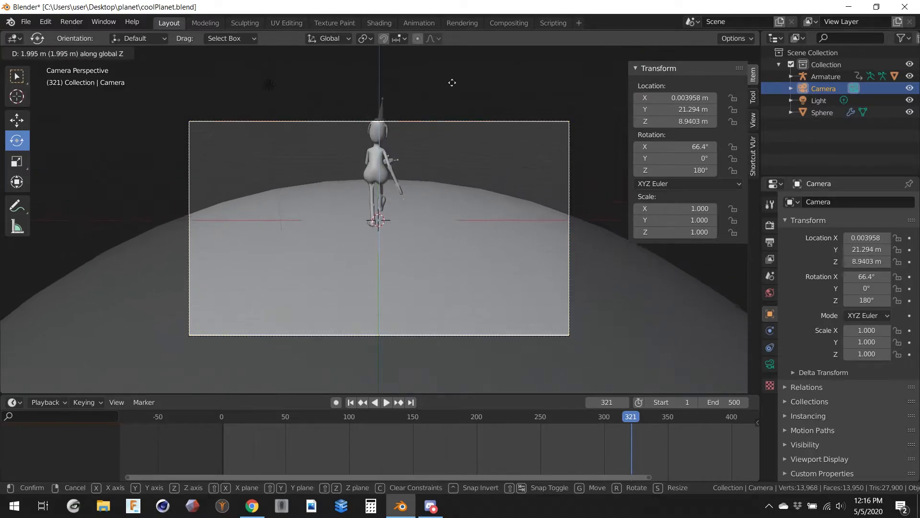
left_click(463, 167)
Fine-tune the camera to an X rotation of about 69.3° and lower it to about Z 11.9 m
key("r")
key("x")
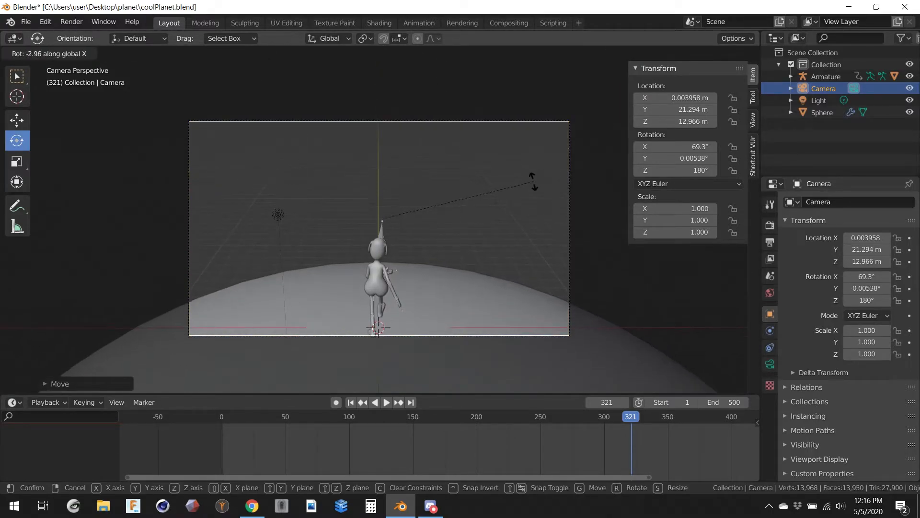
left_click(533, 184)
key("g")
key("z")
left_click(520, 267)
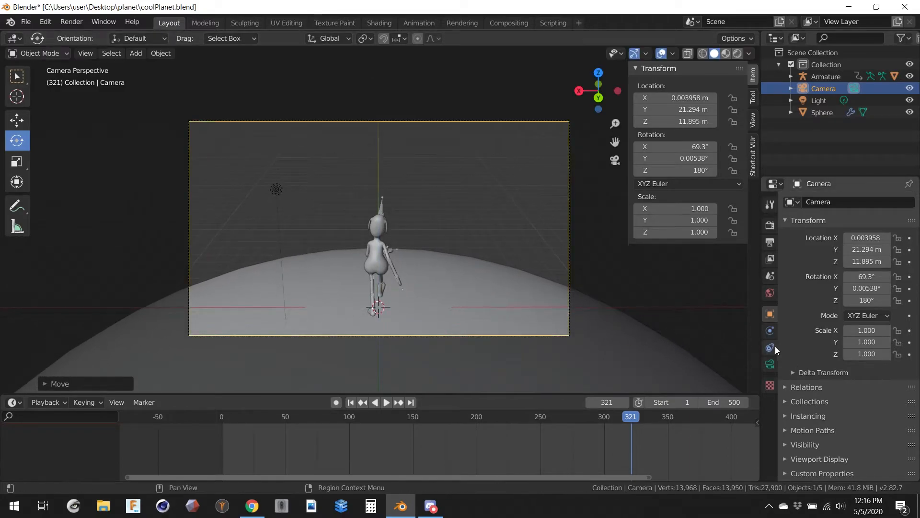
Try reducing the camera's focal length to 37 mm
left_click(771, 363)
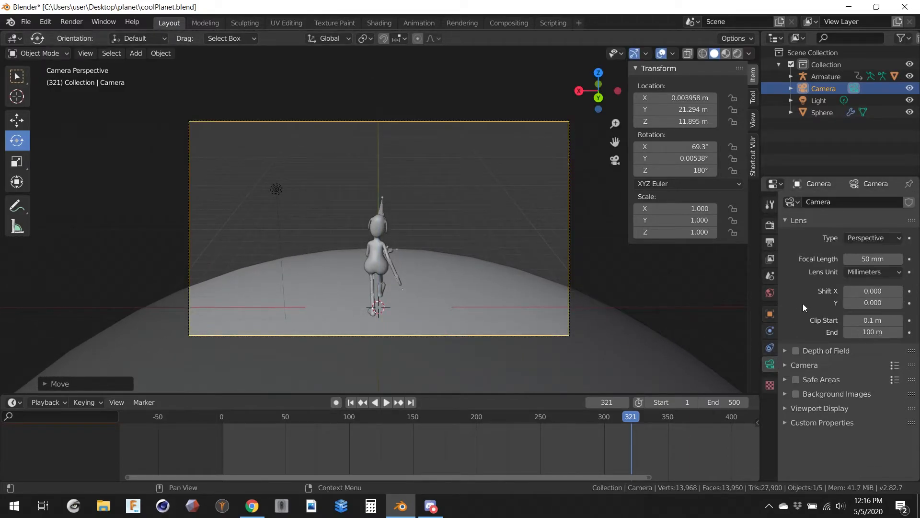
mouse_move(877, 258)
left_mouse_down()
mouse_move(824, 259)
mouse_move(880, 259)
left_mouse_up()
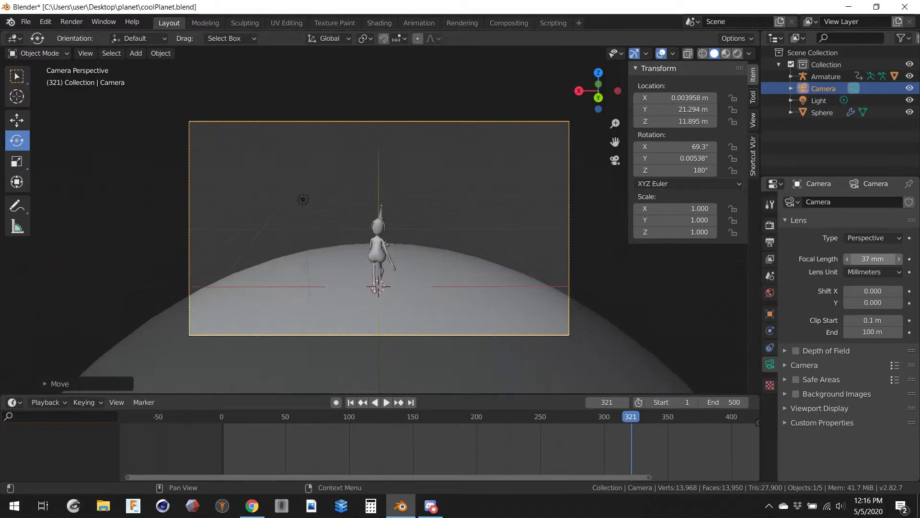
key("ctrl+z")
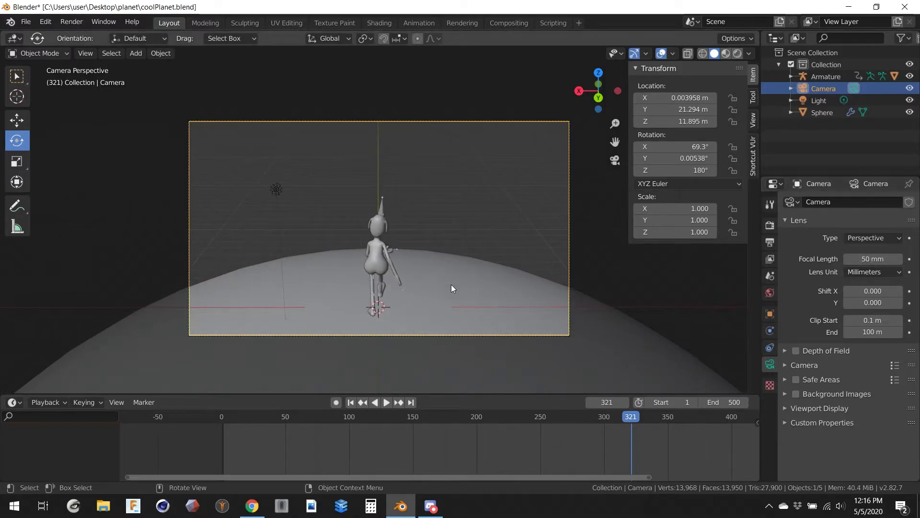
Check the framing through the camera, select the sphere, and save the project
middle_click_drag(580, 246, 542, 248)
key("KP_0")
left_click(505, 286)
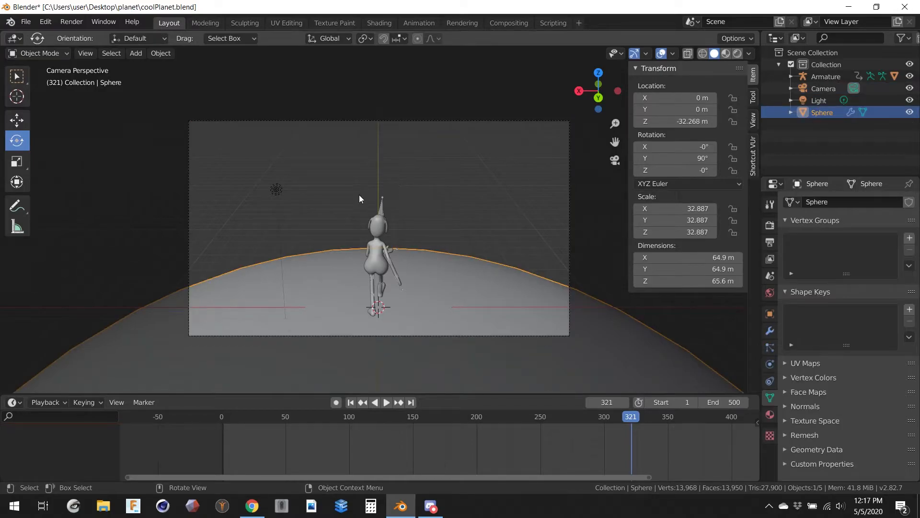
key("ctrl+s")
Add a cube mesh and raise it along Z to about 10 m above the sphere
middle_click_drag(318, 137, 465, 237)
scroll(465, 282, "down", 3)
scroll(456, 243, "down", 3)
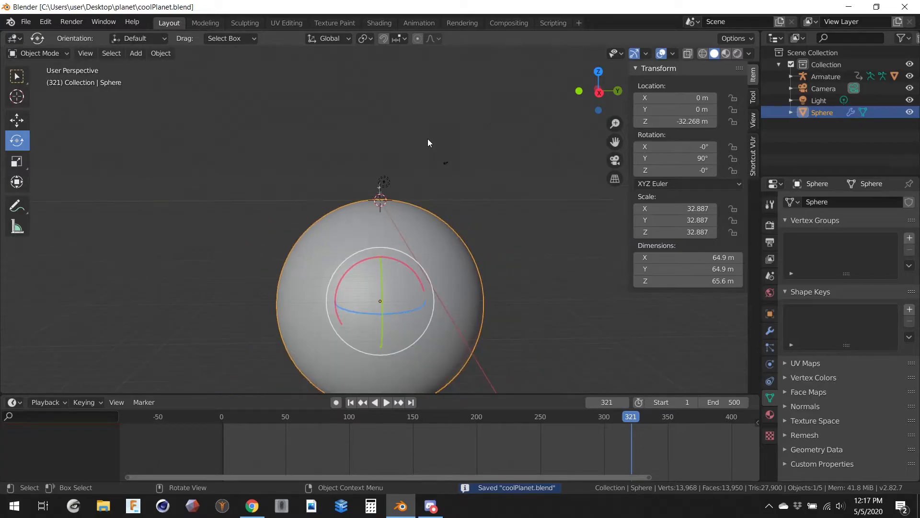
left_click(428, 139)
scroll(427, 248, "up", 3)
left_click(410, 253)
middle_click_drag(416, 264, 355, 260)
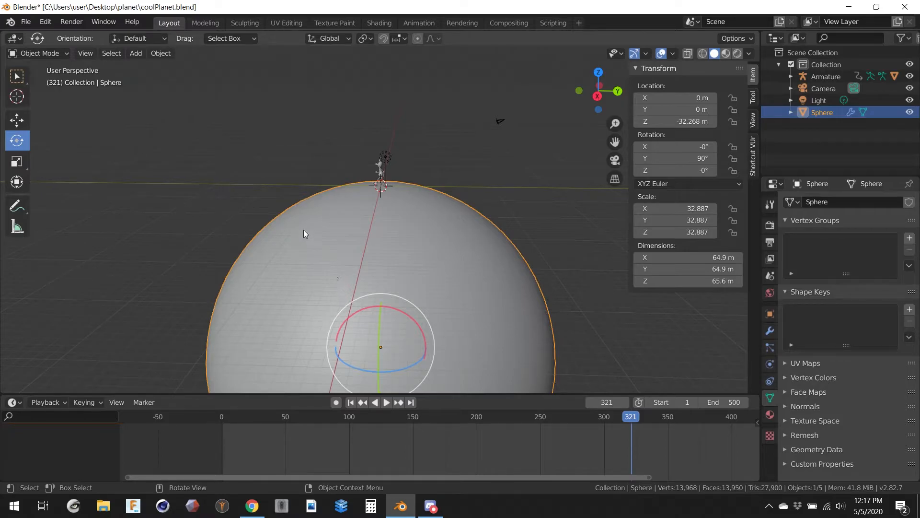
key("shift+a")
mouse_move(321, 242)
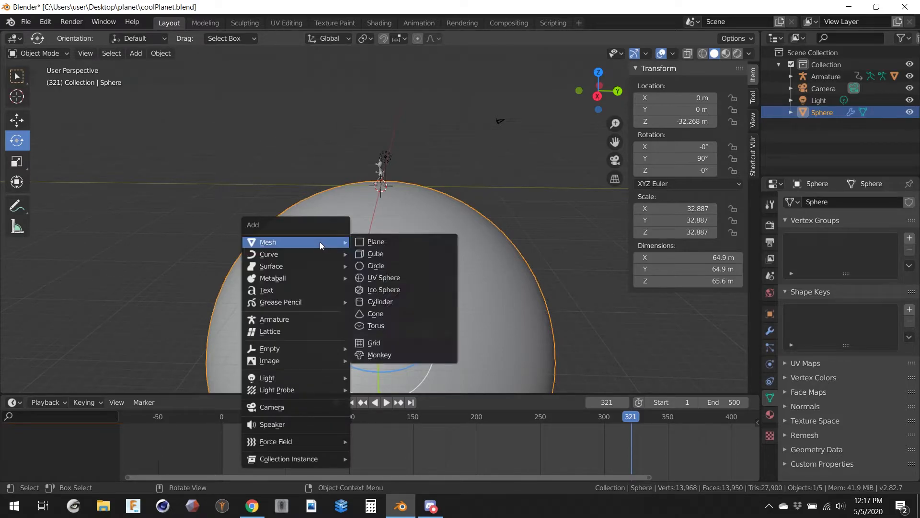
left_click(389, 254)
key("g")
key("z")
left_click(501, 199)
Scale the cube uniformly to about 3.01, and stretch it along Z to about 8.57 to form a tall block
key("s")
left_click(640, 304)
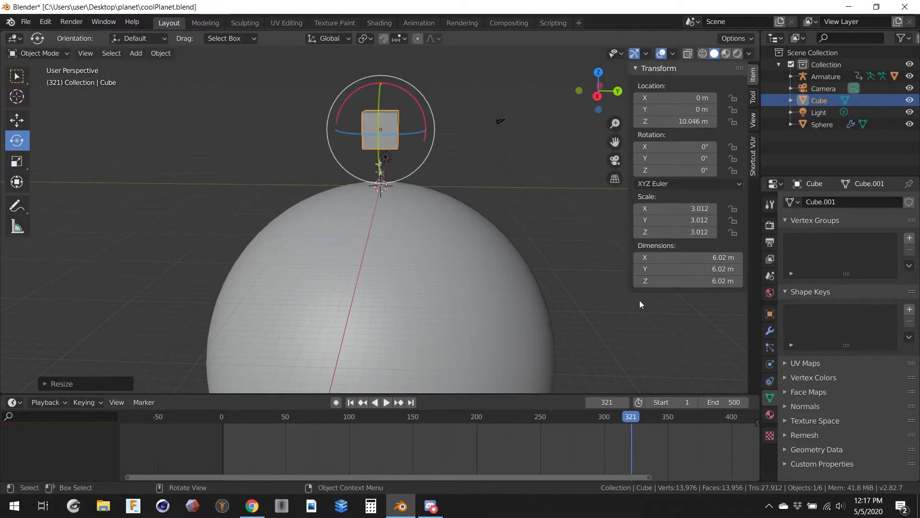
key("s")
key("z")
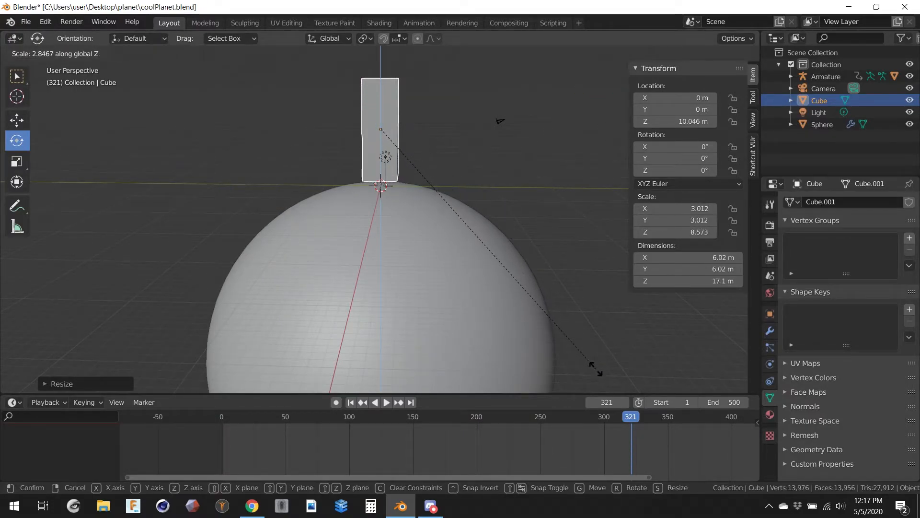
left_click(595, 368)
Move the block onto the sphere beside the character at about X 19.0, Y 4.3, Z 2.0 m, and tilt it outward from the surface
middle_click_drag(571, 169, 441, 170)
key("g")
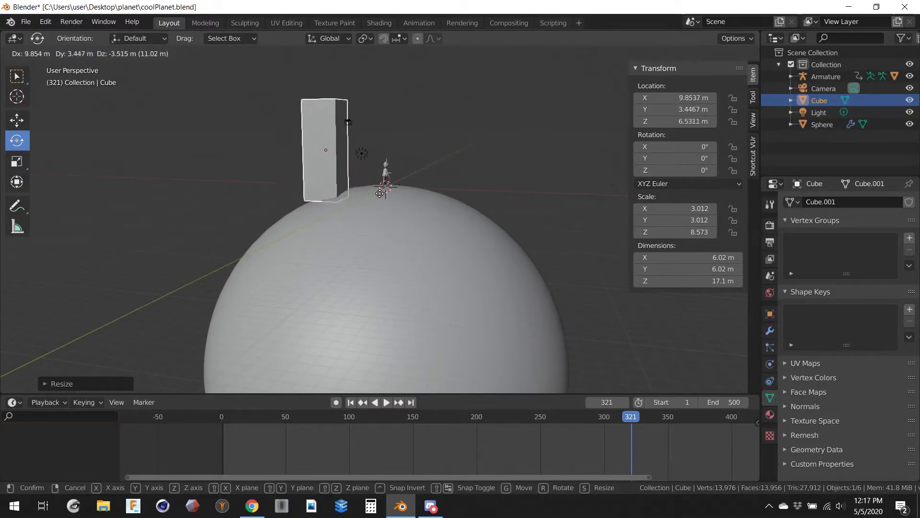
left_click(325, 133)
key("r")
left_click(436, 136)
key("g")
left_click(407, 159)
middle_click_drag(408, 159, 467, 147)
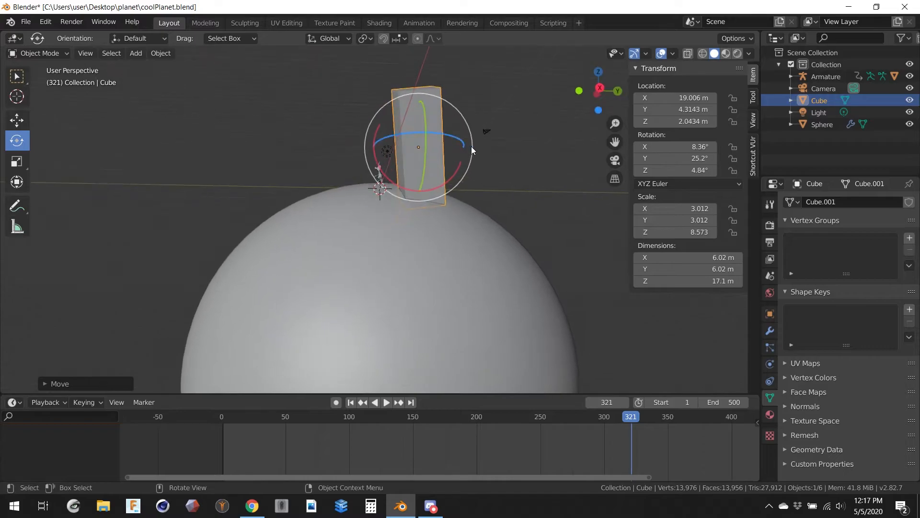
key("r")
left_click(514, 197)
Duplicate the block and tilt the copy outward on the sphere at about X 15.6, Y -27.2, Z -7.7 m
middle_click_drag(514, 198, 297, 252)
key("shift+d")
left_click(445, 287)
middle_click_drag(444, 287, 400, 174)
key("r")
left_click(489, 319)
key("r")
left_click(530, 221)
middle_click_drag(530, 220, 412, 222)
key("g")
left_click(378, 252)
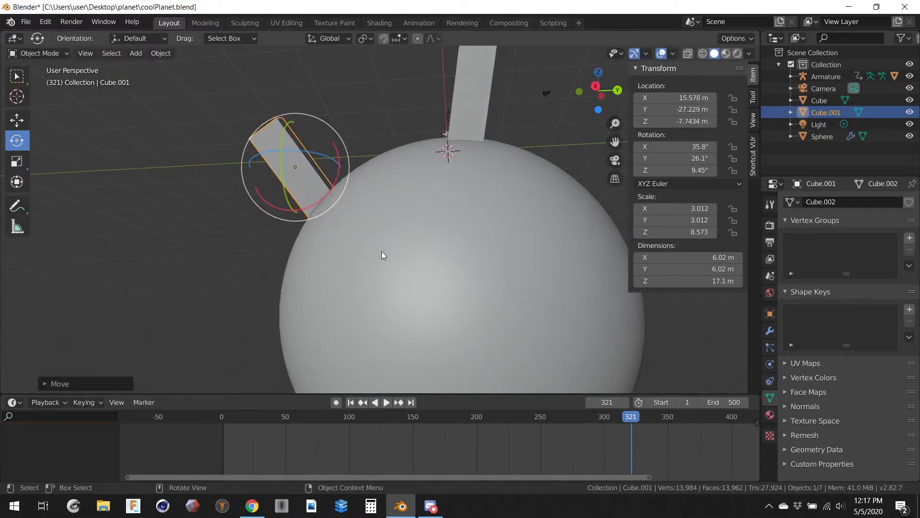
Shrink the copied block to about 4.54 × 4.54 × 12.9 m and reseat its base on the sphere's surface
key("s")
left_click(388, 205)
key("g")
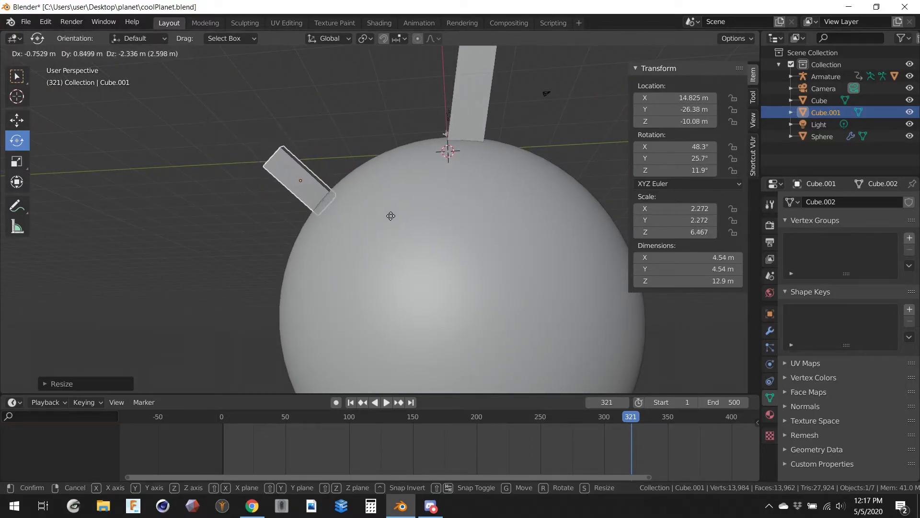
left_click(390, 216)
Duplicate the smaller block onto the sphere's opposite side at about X -22.7, Y -21.6, Z -11.1 m, tilted outward
middle_click_drag(284, 96, 462, 203)
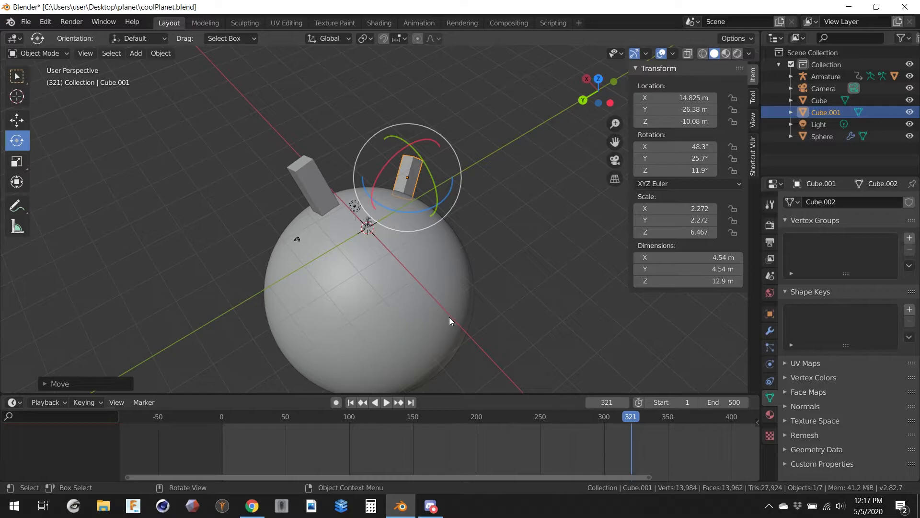
middle_click_drag(507, 301, 473, 103)
key("shift+d")
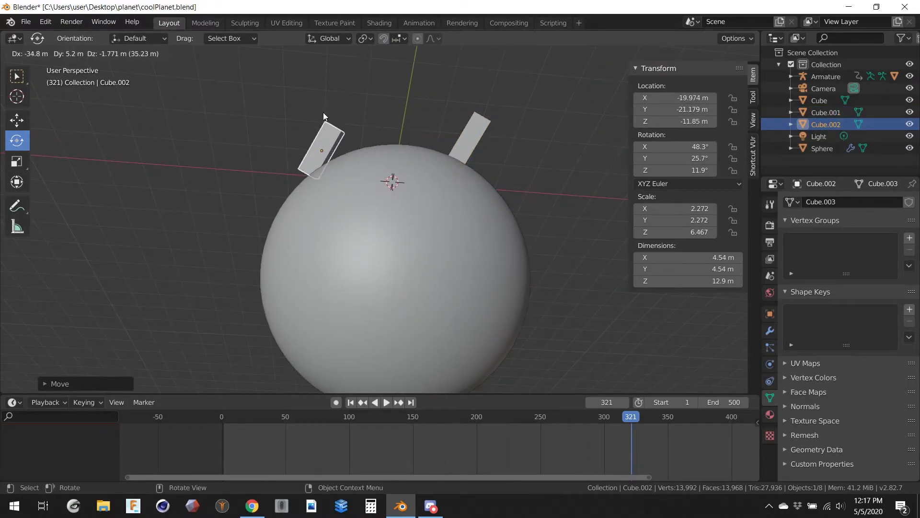
key("r")
left_click(453, 292)
key("g")
left_click(440, 287)
Duplicate that block farther down the same side of the sphere, and tilt the copy to about 94°, -13.2°, -44.4°
middle_click_drag(440, 286, 513, 278)
middle_click_drag(499, 227, 530, 137)
key("shift+d")
left_click(556, 253)
key("r")
left_click(528, 367)
middle_click_drag(527, 367, 398, 252)
key("g")
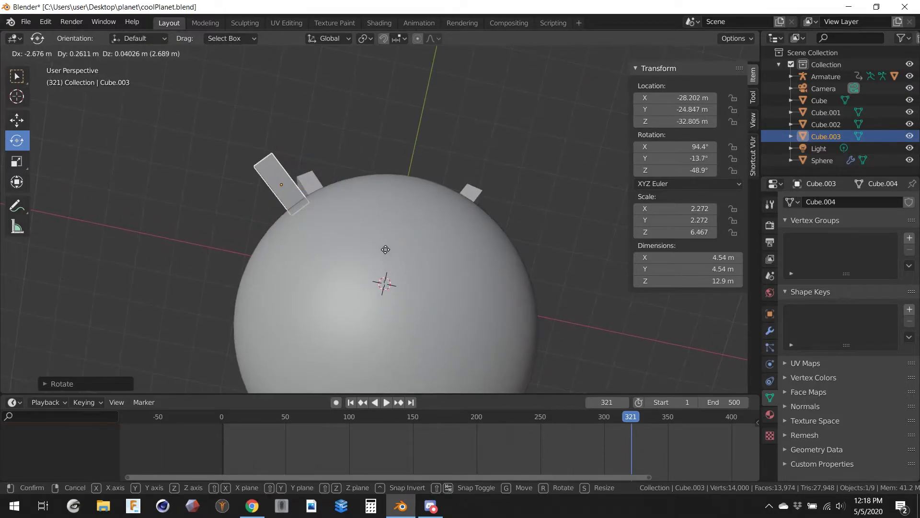
key("r")
left_click(419, 235)
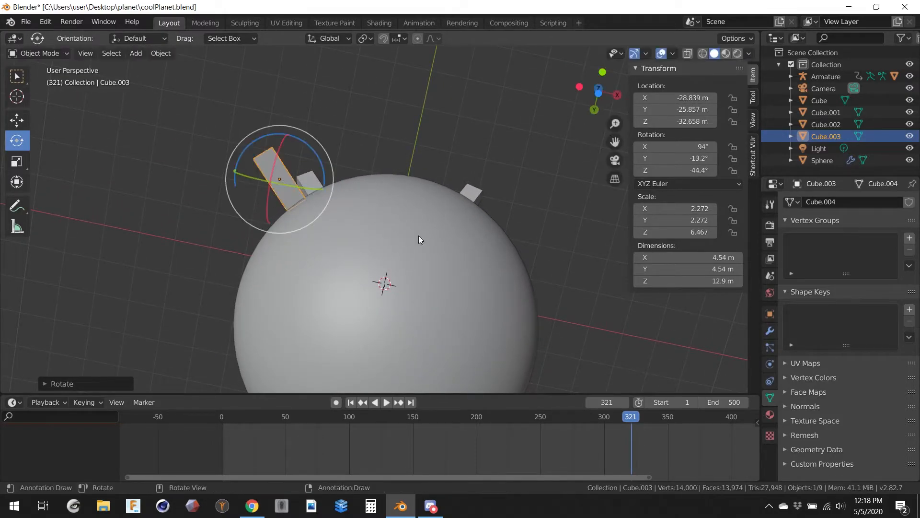
key("g")
left_click(428, 191)
Duplicate the lower block across the sphere to about X 18.9, Y -32.0, Z -32.3 m, and rotate the copy to point outward
middle_click_drag(427, 190, 421, 114)
key("shift+d")
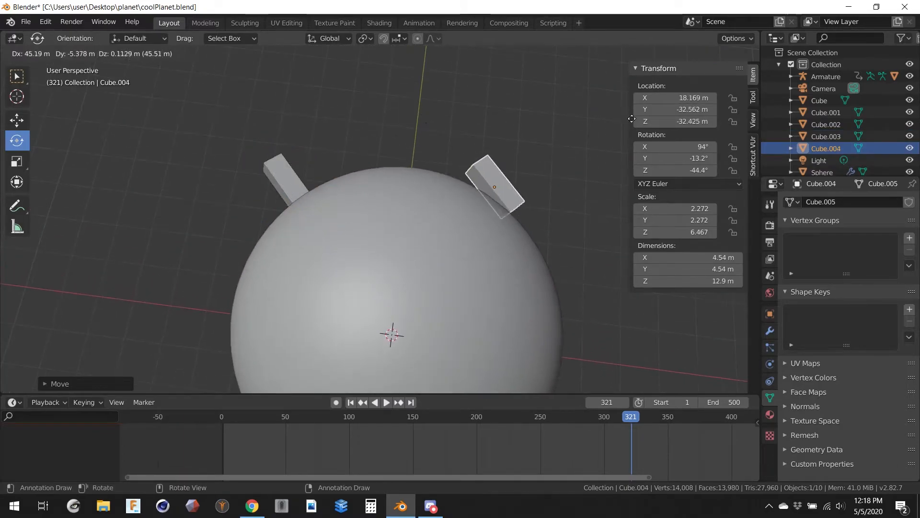
left_click(560, 118)
middle_click_drag(560, 118, 545, 151)
key("r")
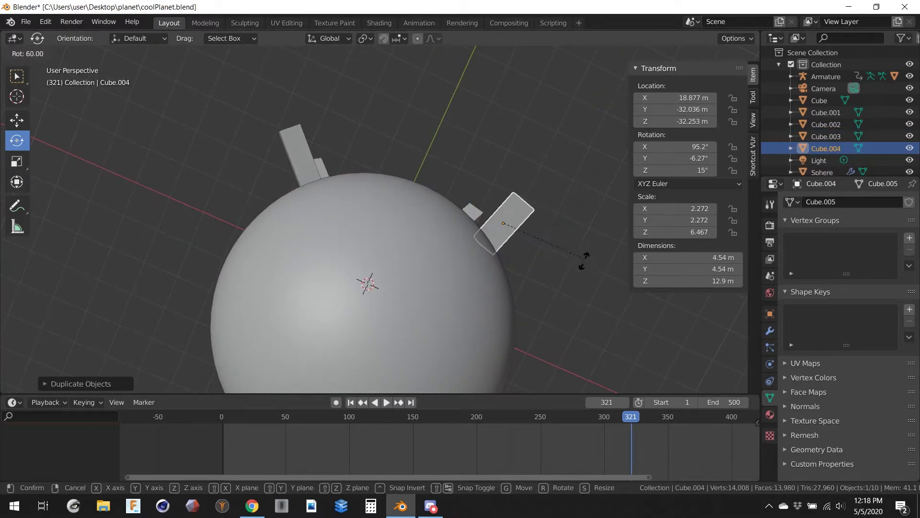
left_click(577, 280)
Duplicate the latest block near it on the sphere, scale the copy down, and rotate the block to face outward
middle_click_drag(460, 201, 425, 239)
key("shift+d")
left_click(413, 205)
key("s")
left_click(525, 204)
middle_click_drag(525, 204, 341, 214)
key("r")
left_click(524, 125)
Select all six blocks, duplicate them in the right side view, and rotate the copies about a quarter turn
scroll(459, 249, "down", 4)
left_click(335, 226, "shift")
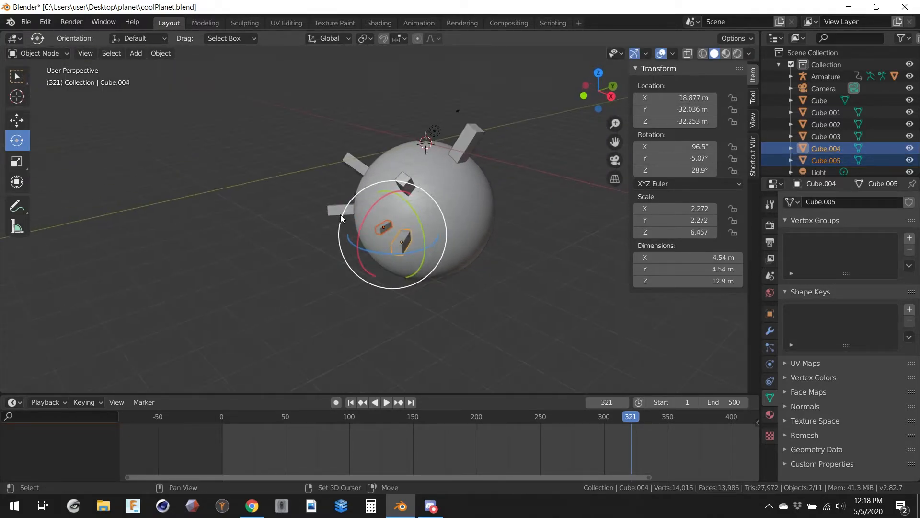
left_click(331, 209, "shift")
left_click(354, 159, "shift")
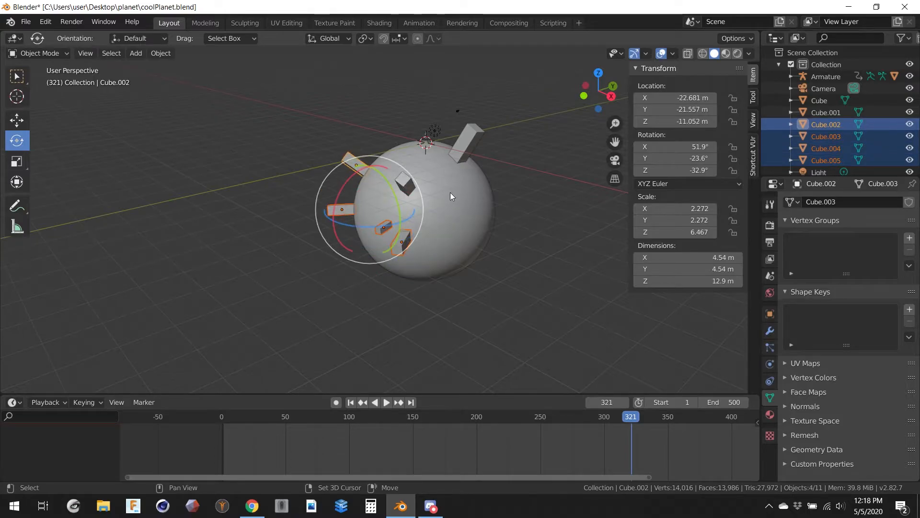
left_click(407, 184, "shift")
left_click(471, 142, "shift")
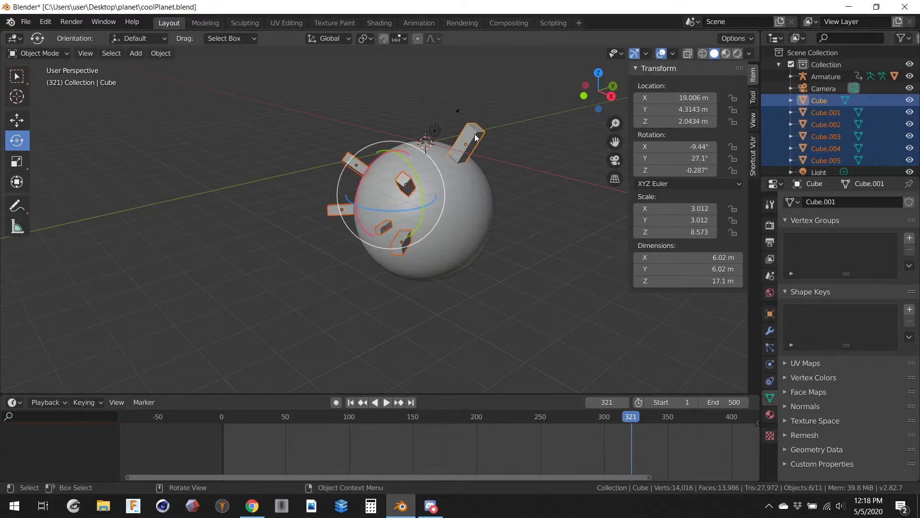
key("KP_3")
key("shift+d")
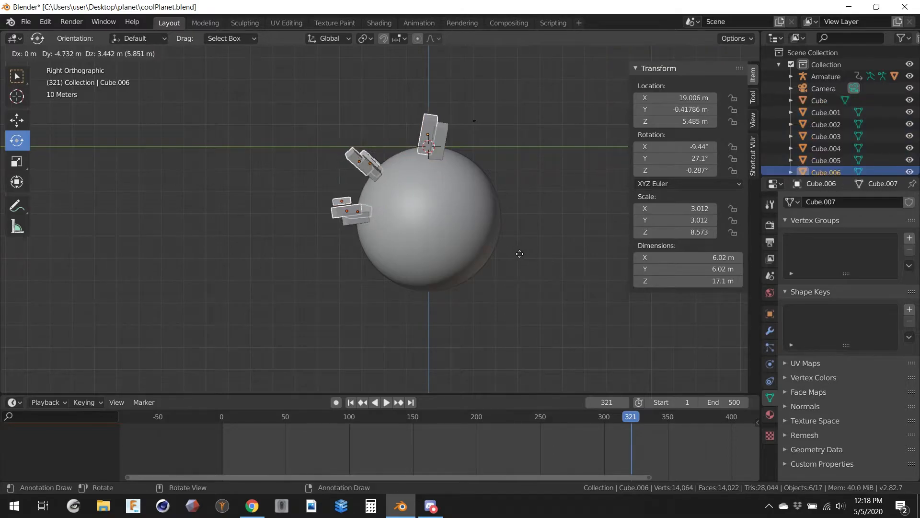
key("r")
left_click(381, 269)
Move and further rotate the six duplicated blocks so they sit around the sphere's underside
key("g")
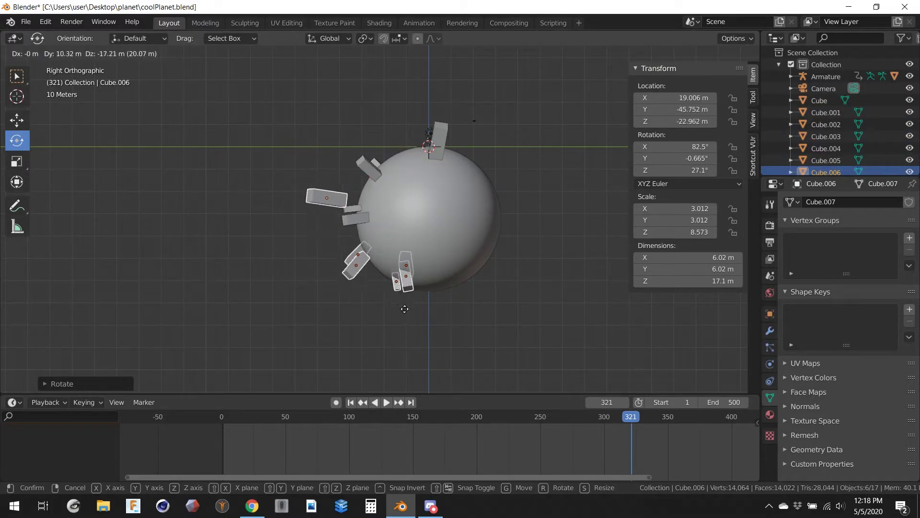
left_click(424, 343)
key("r")
left_click(547, 240)
key("g")
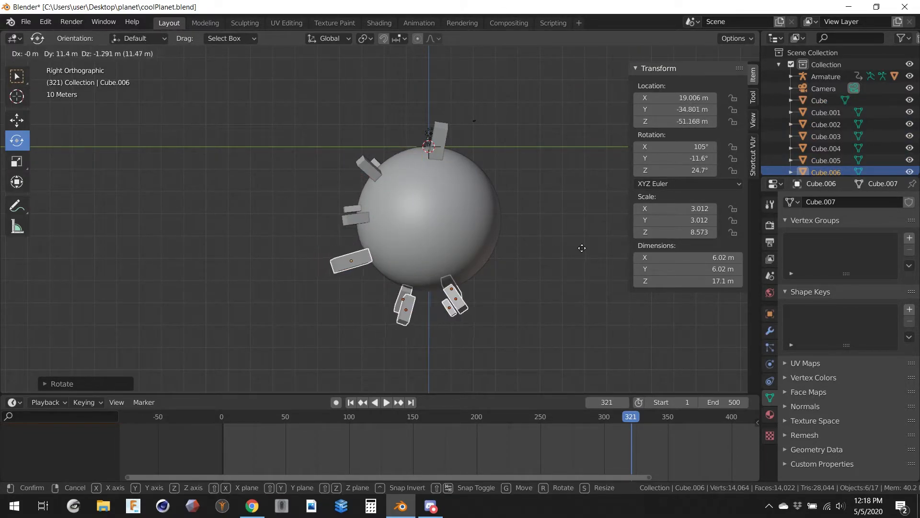
left_click(575, 242)
middle_click_drag(575, 242, 492, 266)
key("g")
left_click(566, 275)
Check the placement of the blocks around the sphere and how they appear in the camera framing
left_click(545, 177)
middle_click_drag(545, 177, 498, 187)
scroll(454, 206, "up", 3)
left_click(493, 190)
middle_click_drag(390, 195, 466, 116)
middle_click_drag(509, 195, 378, 237)
key("KP_0")
left_click(545, 102)
middle_click_drag(545, 101, 494, 133)
key("KP_0")
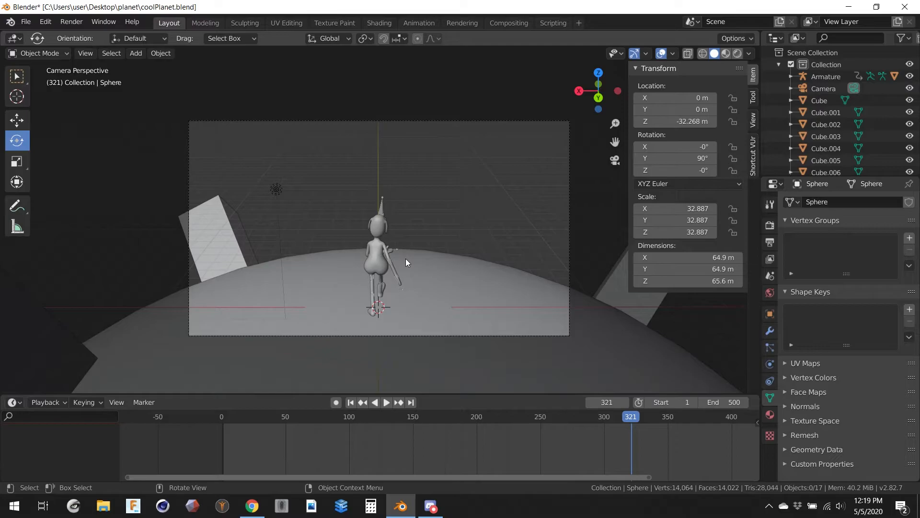
Examine the sphere and its blocks from several sides, selecting the sphere and individual blocks in turn
middle_click_drag(406, 257, 423, 231)
scroll(425, 231, "up", 3)
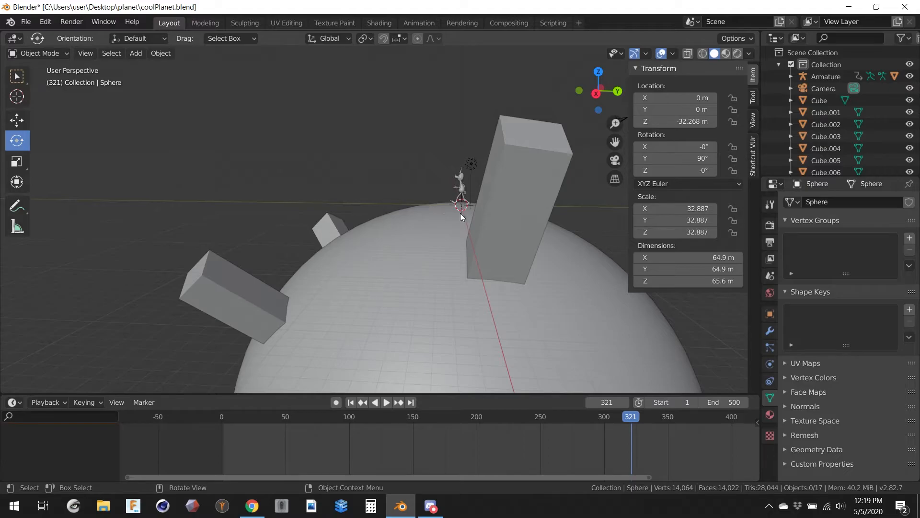
middle_click_drag(425, 253, 450, 260)
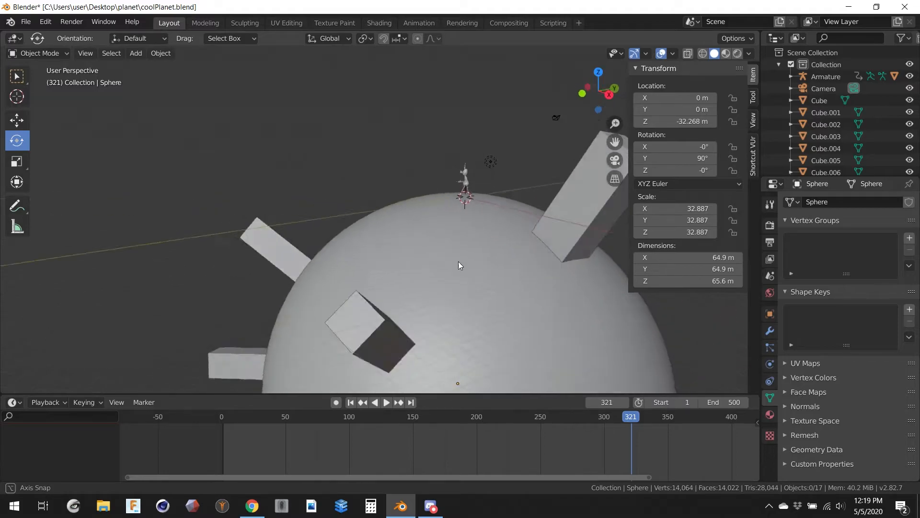
scroll(480, 266, "down", 5)
middle_click_drag(501, 272, 474, 272)
middle_click_drag(541, 289, 458, 228)
middle_click_drag(395, 262, 512, 250)
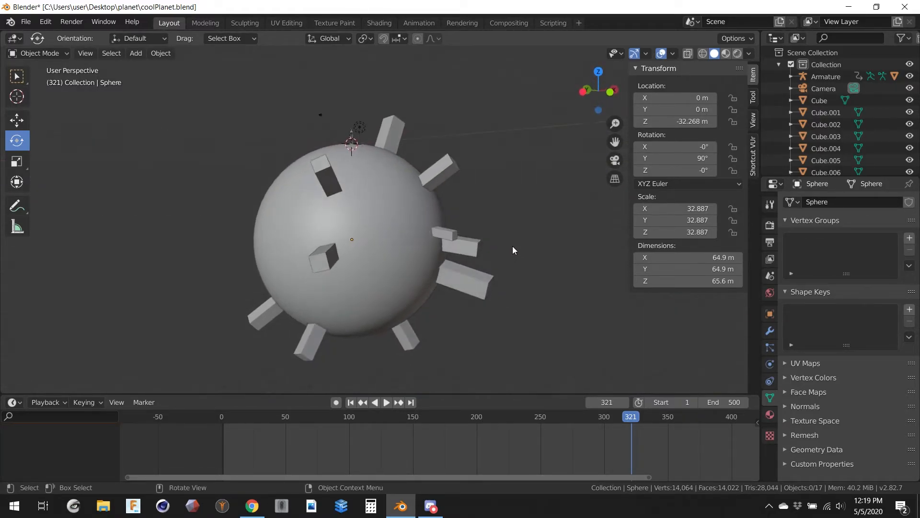
scroll(490, 242, "up", 2)
middle_click_drag(438, 214, 465, 211)
left_click(377, 201)
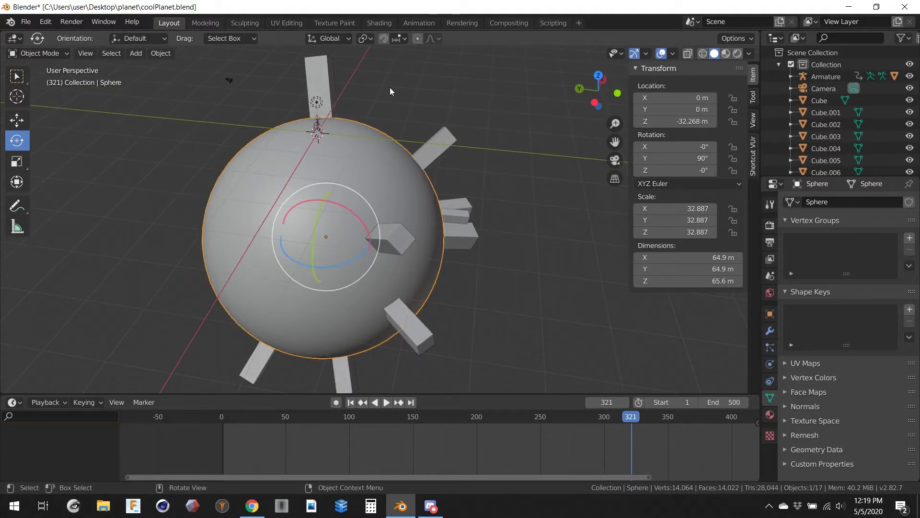
left_click(321, 90)
left_click(448, 144)
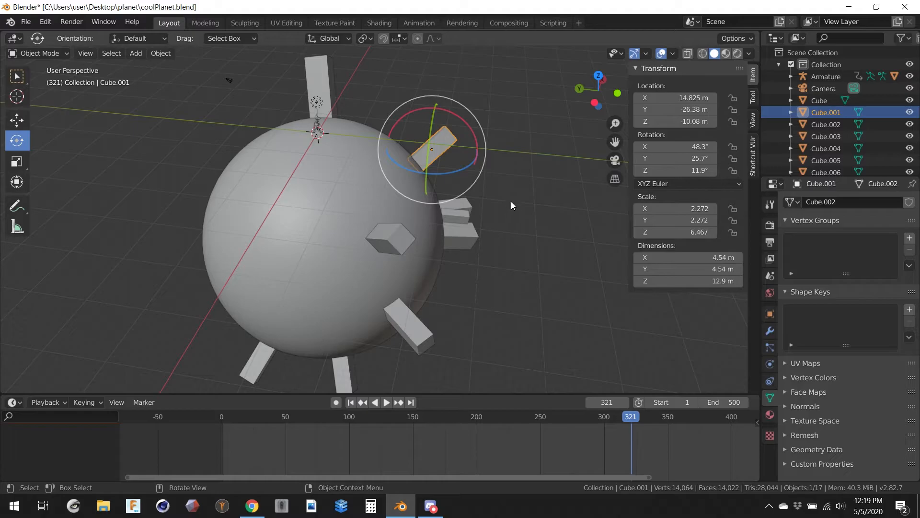
Select all twelve blocks around the sphere together, leaving the sphere itself out of the selection
middle_click_drag(499, 163, 291, 179)
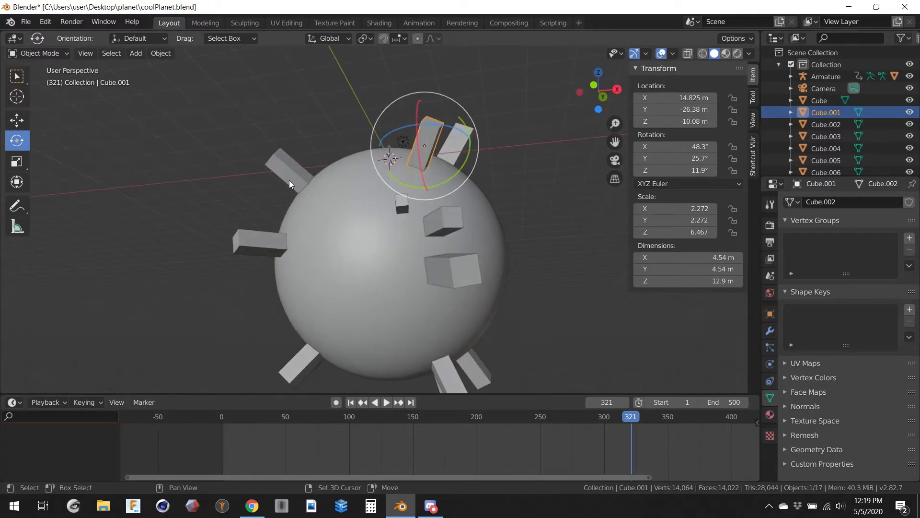
left_click(280, 178, "shift")
left_click(263, 238, "shift")
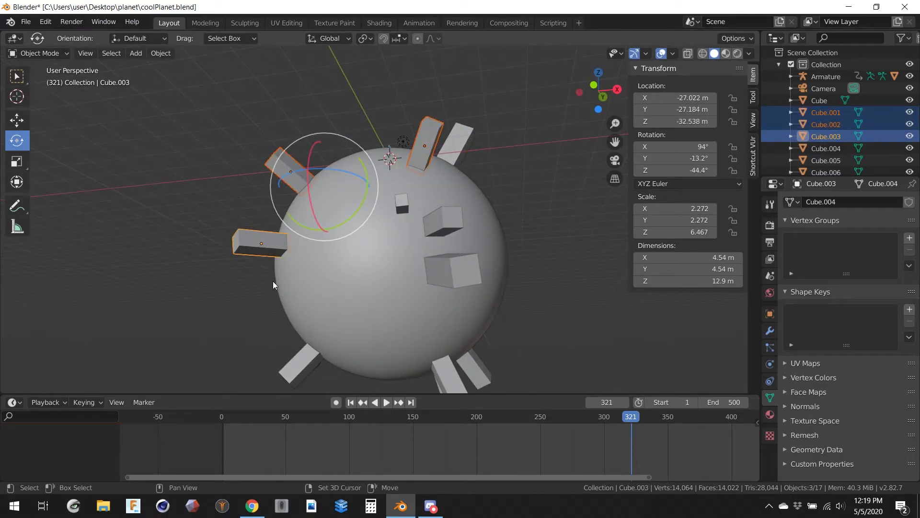
left_click(294, 359, "shift")
left_click(435, 384, "shift")
middle_click_drag(499, 366, 444, 378)
left_click(490, 381, "shift")
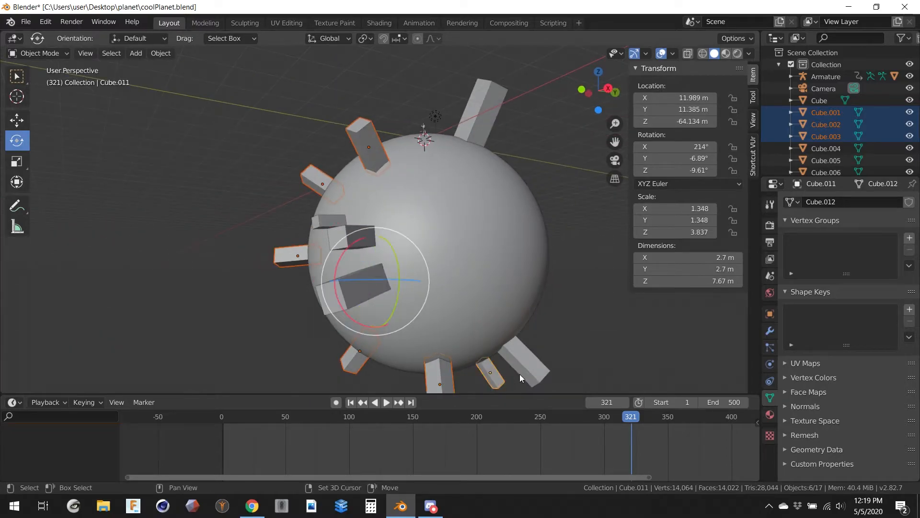
left_click(527, 372, "shift")
middle_click_drag(528, 372, 508, 289)
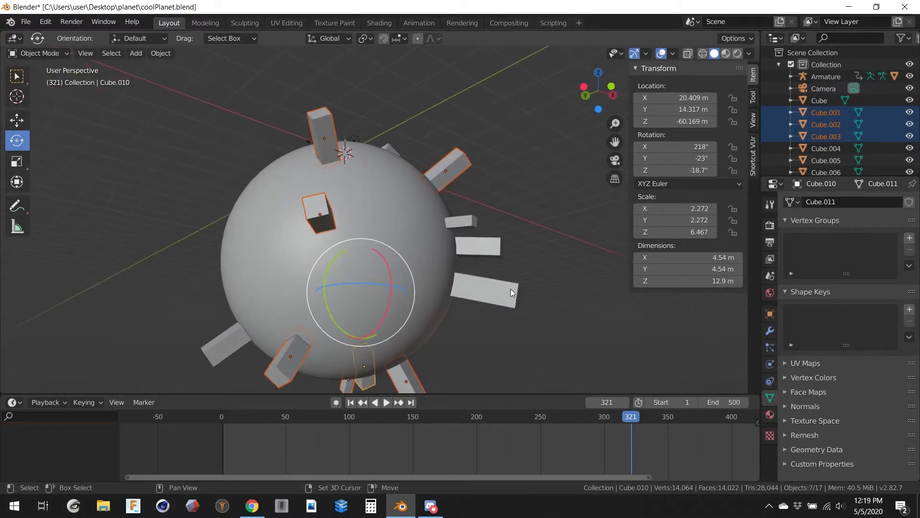
left_click(510, 286, "shift")
left_click(486, 244, "shift")
left_click(469, 221, "shift")
middle_click_drag(470, 220, 484, 258)
left_click(433, 105, "shift")
middle_click_drag(365, 144, 237, 391)
left_click(242, 371, "shift")
middle_click_drag(292, 352, 351, 272)
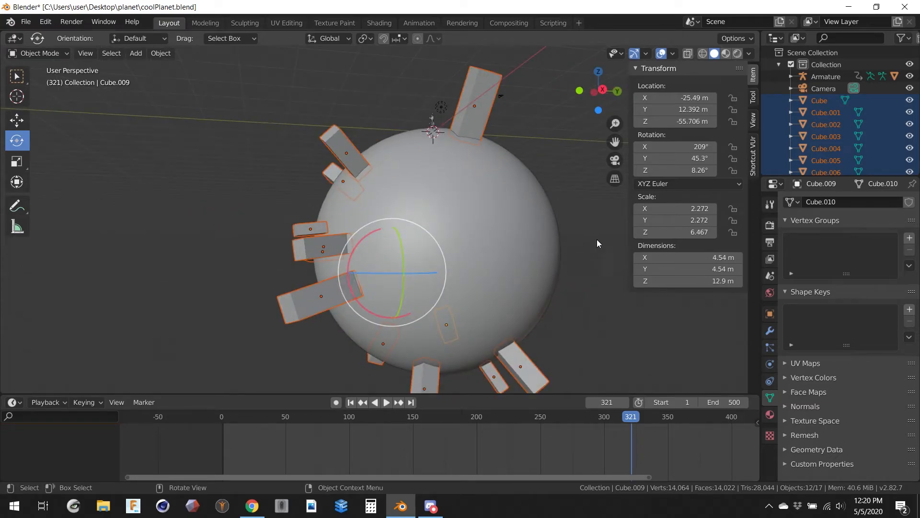
Move the selected blocks into a new collection named BUILDINGS and collapse that collection in the scene hierarchy
right_click(418, 215)
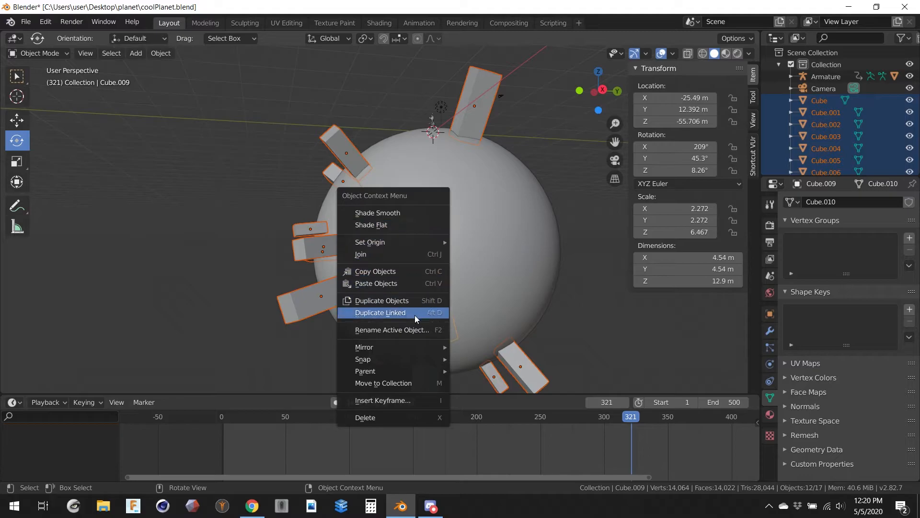
left_click(404, 382)
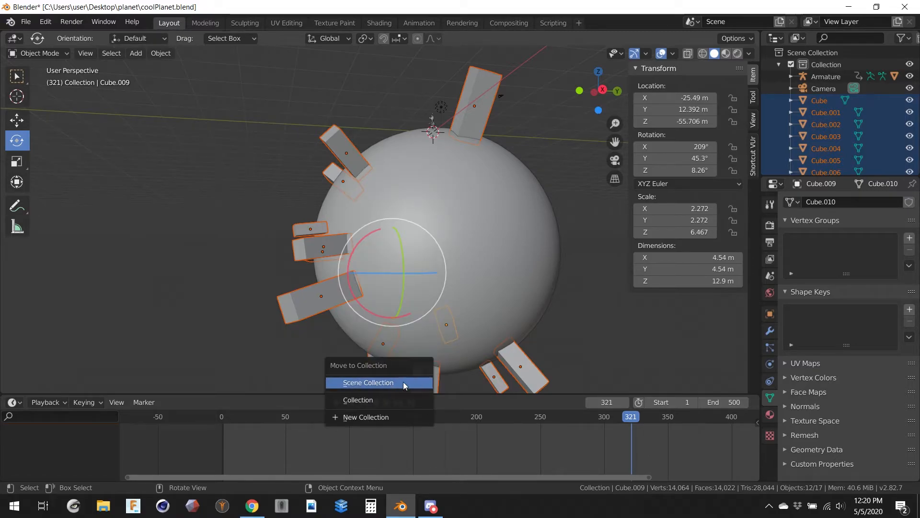
left_click(390, 416)
type("BUILDINGS")
key("Return")
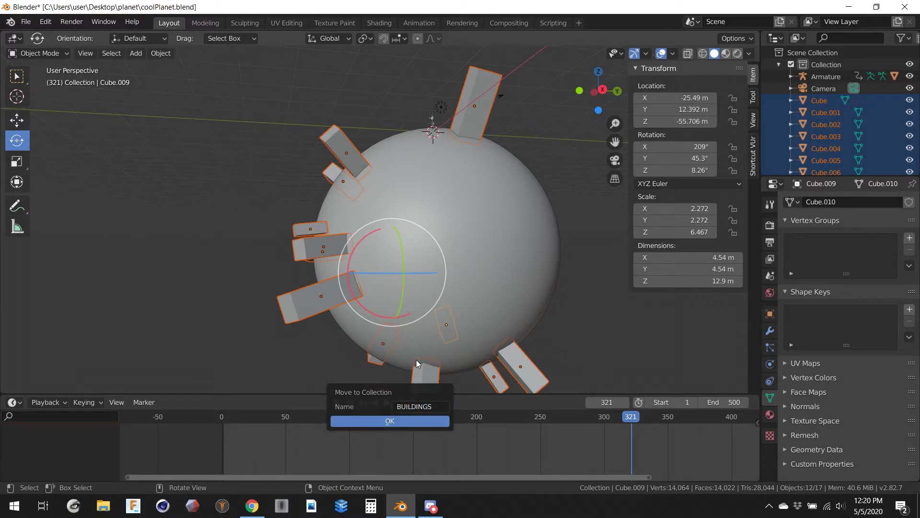
left_click(407, 422)
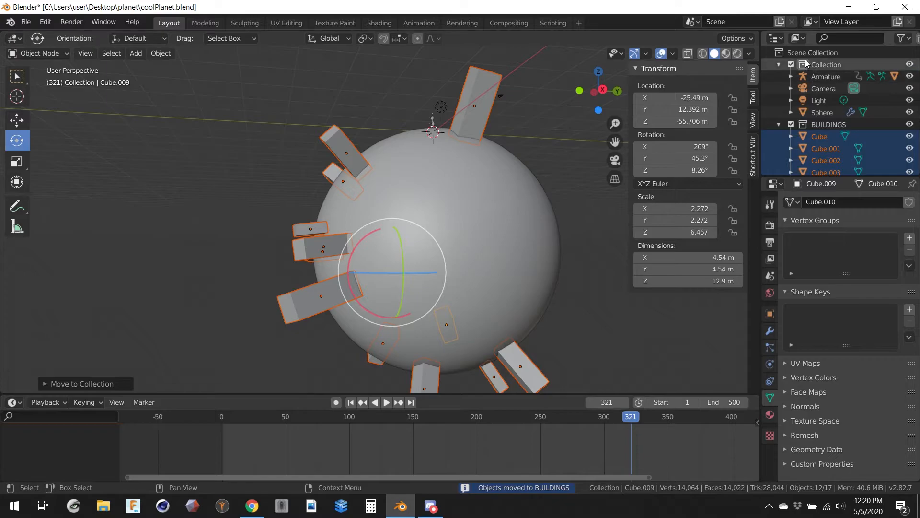
left_click(779, 125)
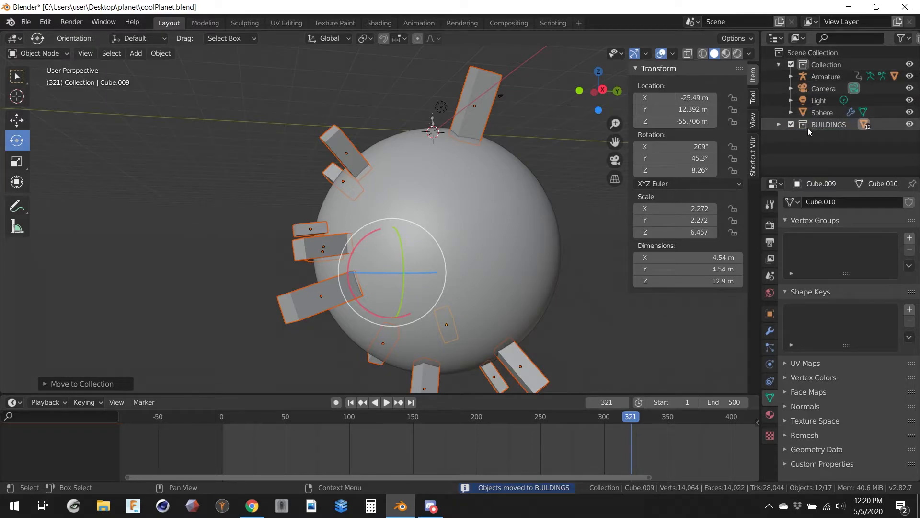
Toggle the BUILDINGS collection off and on again to check which objects it controls
left_click(824, 124)
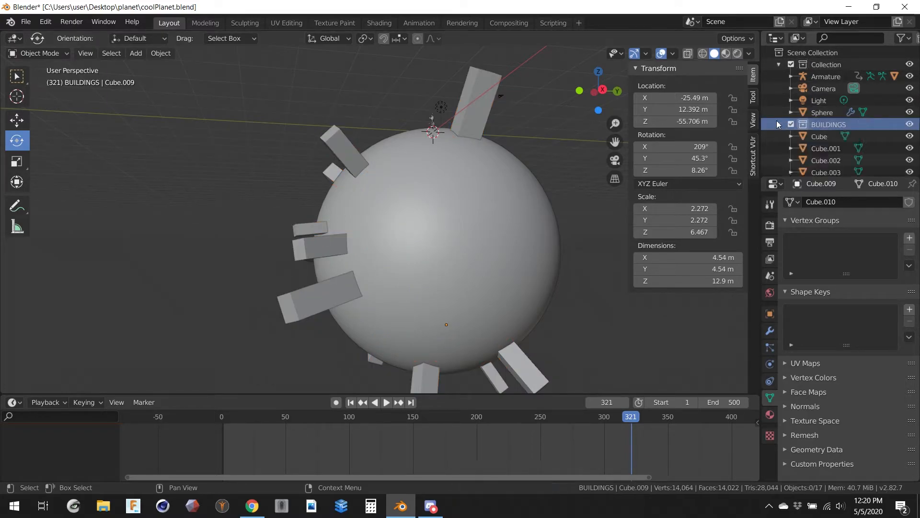
left_click(791, 125)
left_click(792, 125)
left_click(791, 125)
left_click(791, 125)
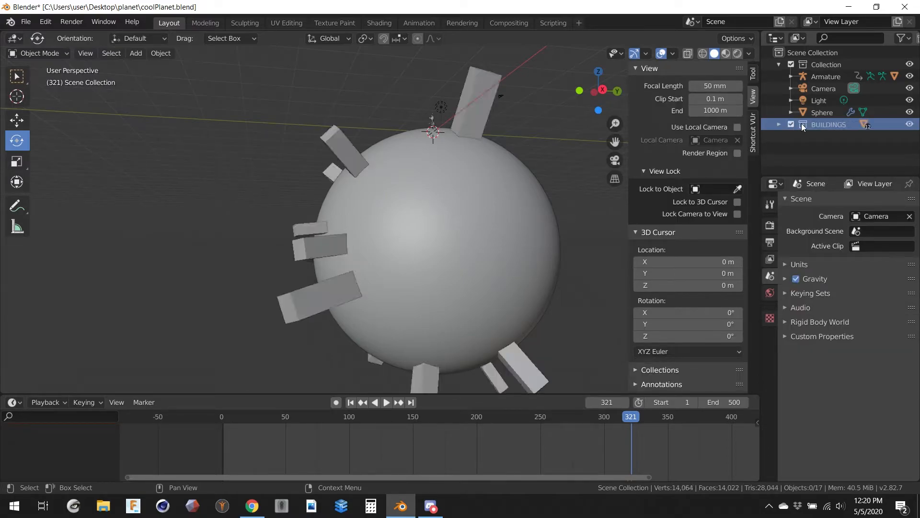
Select all objects in the BUILDINGS collection and add the sphere to the selection as the active object
left_click(815, 123)
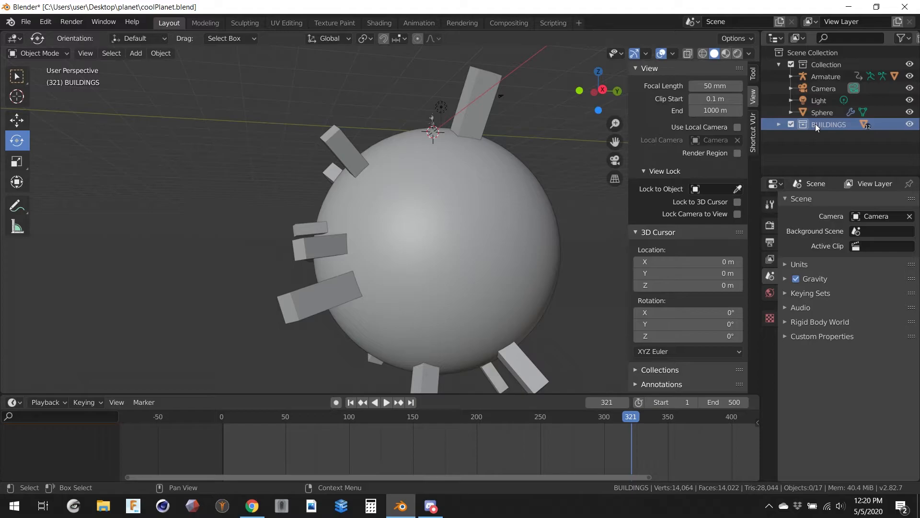
right_click(816, 124)
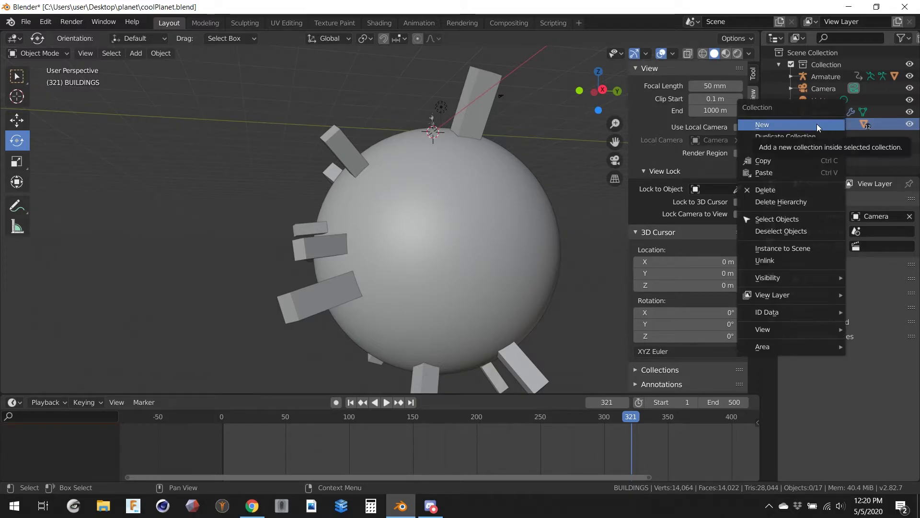
left_click(809, 222)
middle_click_drag(422, 139, 489, 145)
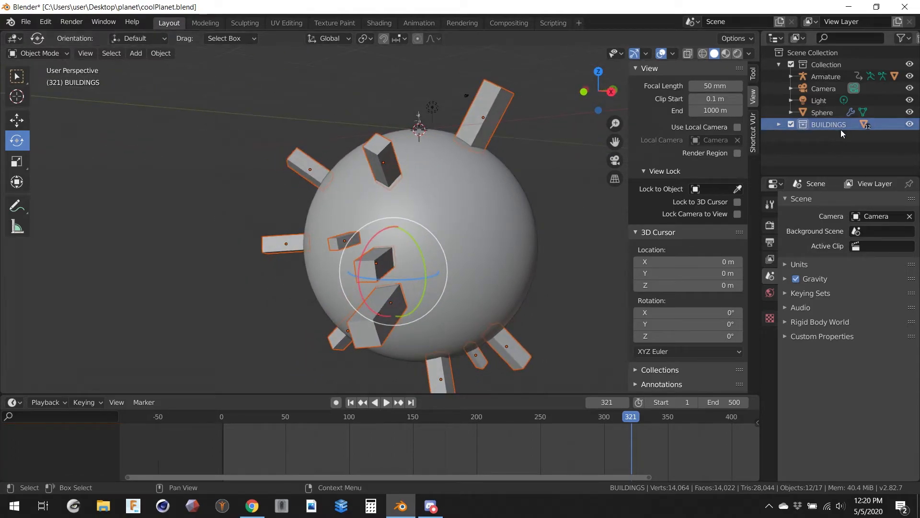
middle_click_drag(556, 132, 464, 172)
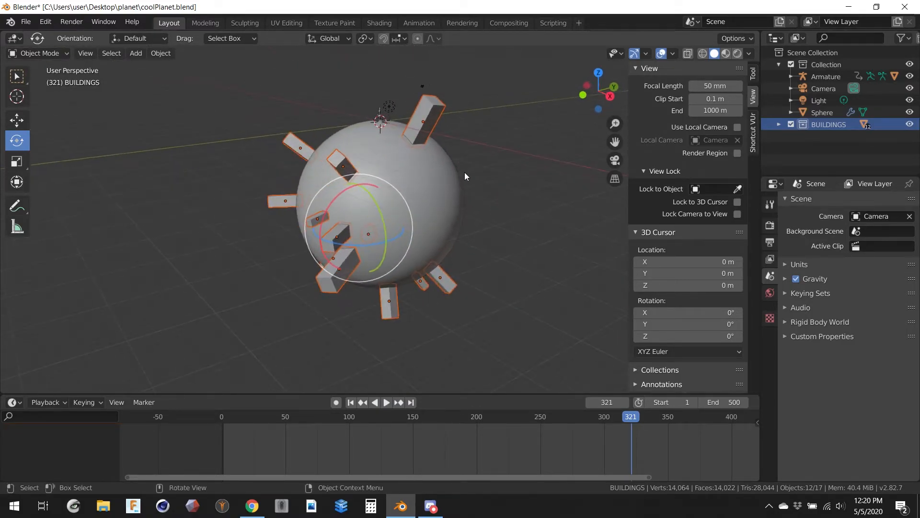
key("shift")
left_click(462, 186, "shift")
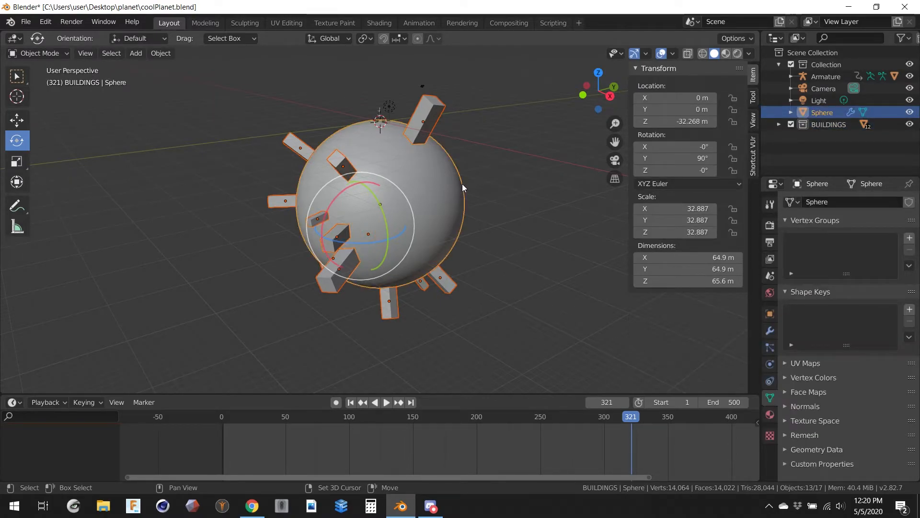
middle_click_drag(488, 185, 449, 186)
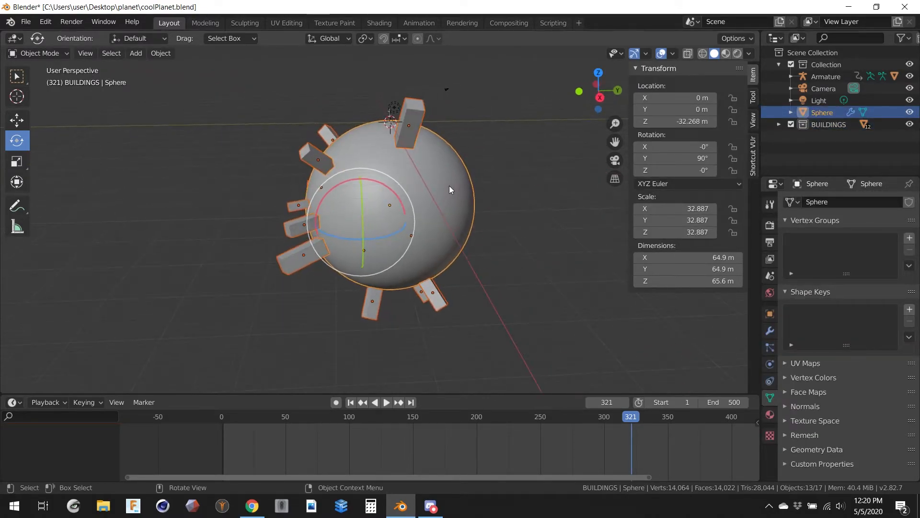
scroll(449, 185, "up", 6)
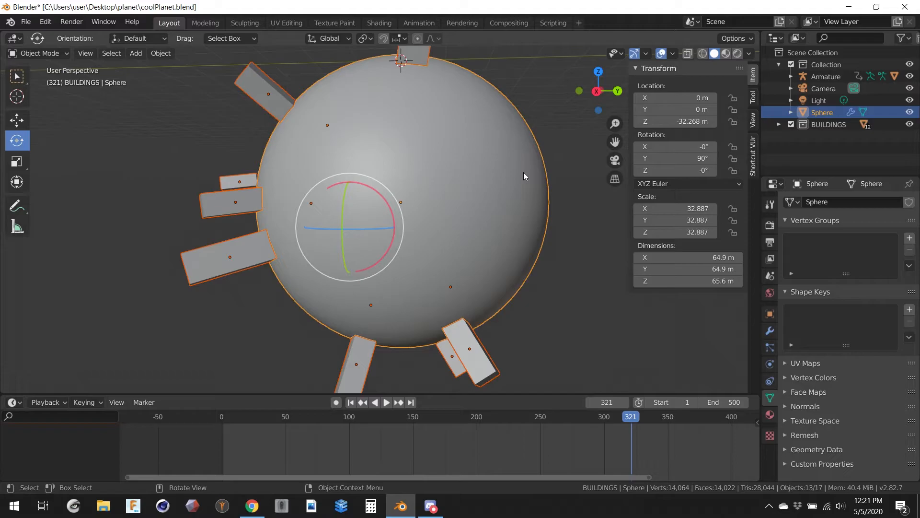
middle_click_drag(533, 170, 541, 195)
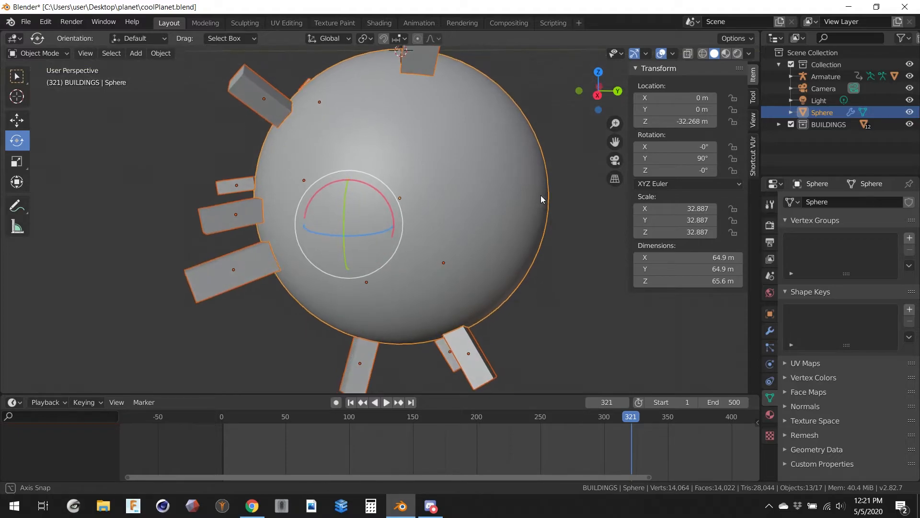
Parent the selected blocks to the sphere using the Object parent type
right_click(519, 154)
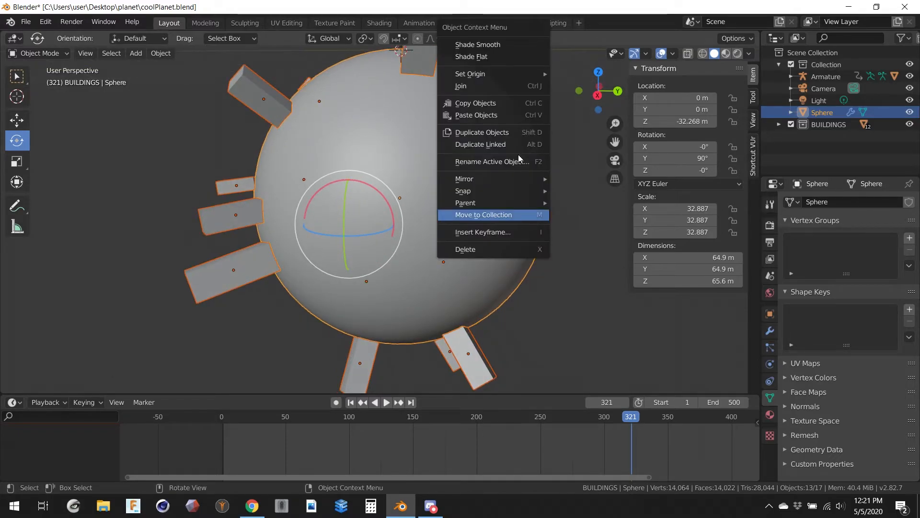
mouse_move(456, 205)
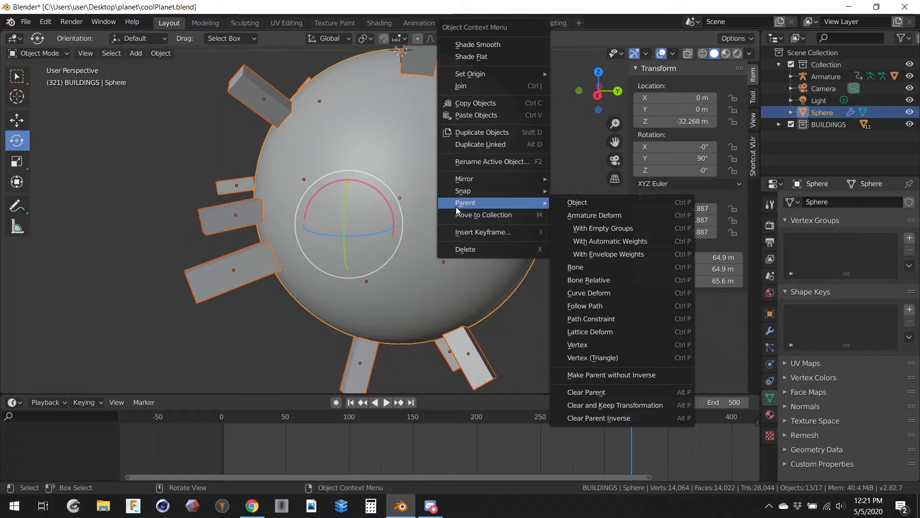
right_click(454, 162)
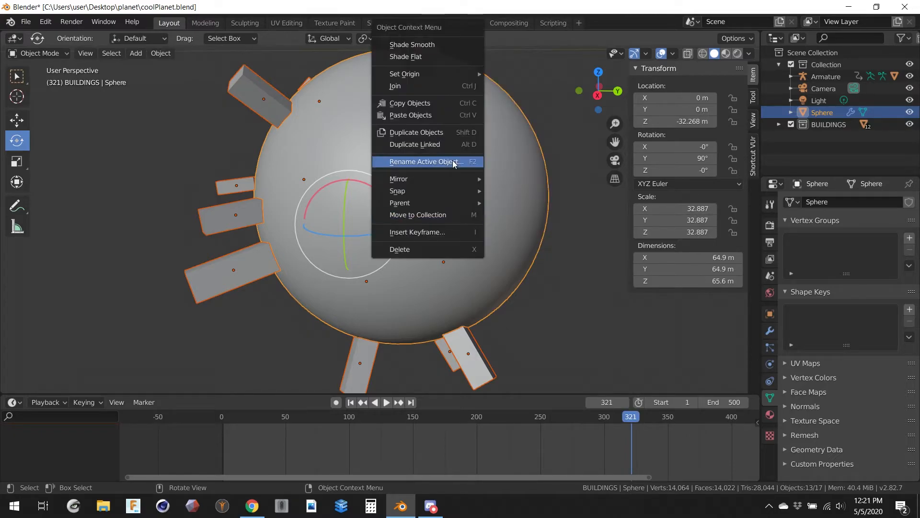
right_click(530, 144)
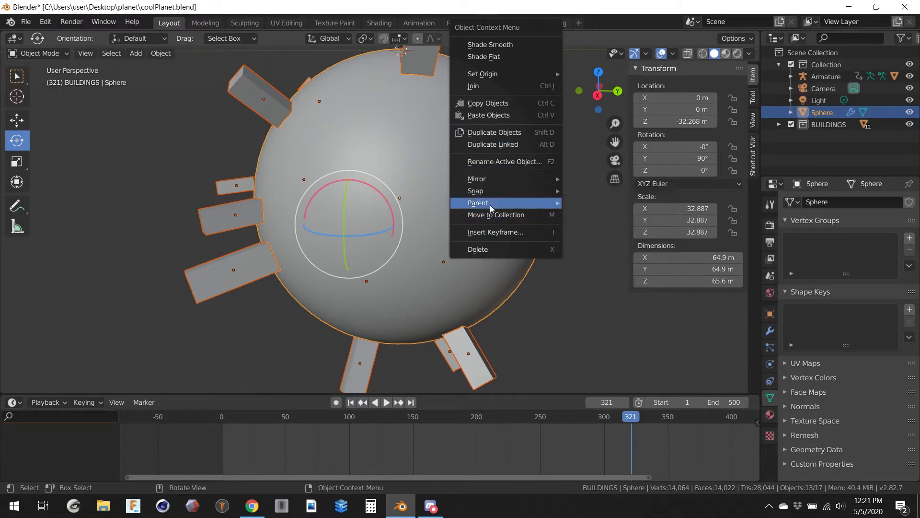
mouse_move(490, 206)
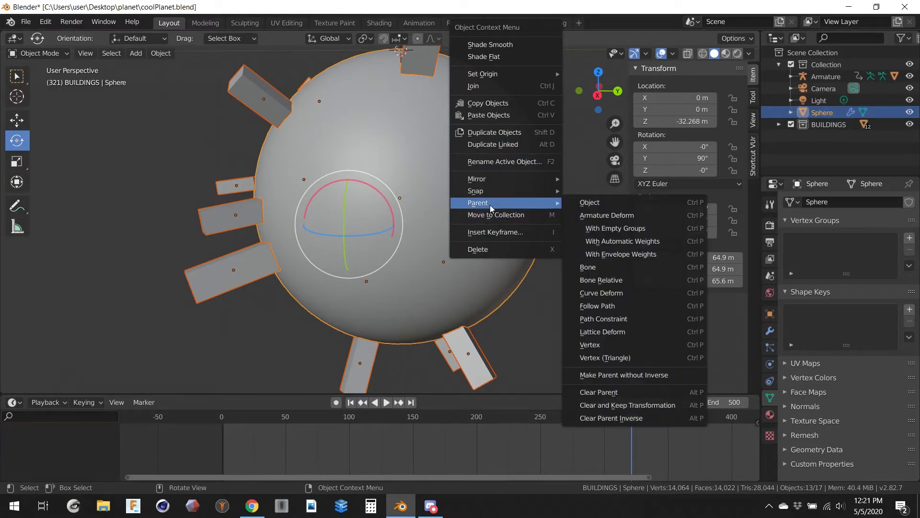
left_click(608, 204)
middle_click_drag(530, 125, 526, 139)
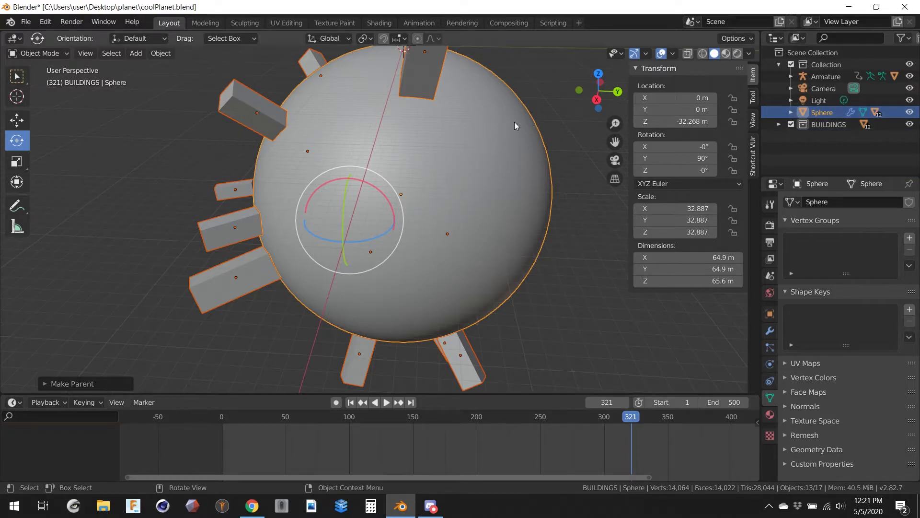
Select only the sphere and rename it PLANET
left_click(512, 90)
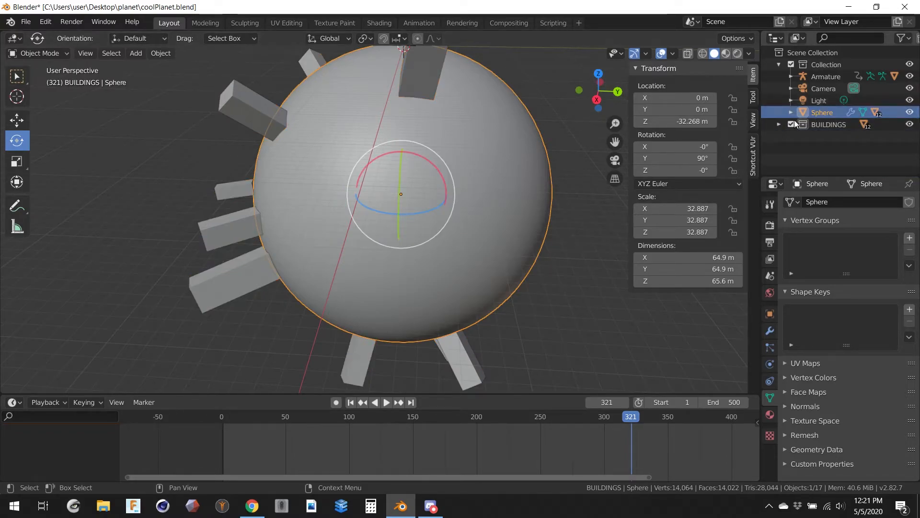
double_click(830, 112)
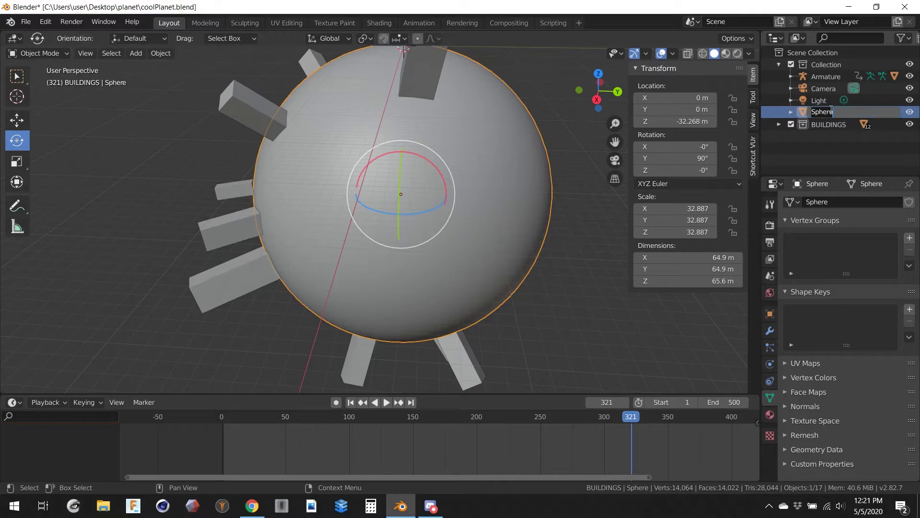
type("PLANET")
key("Return")
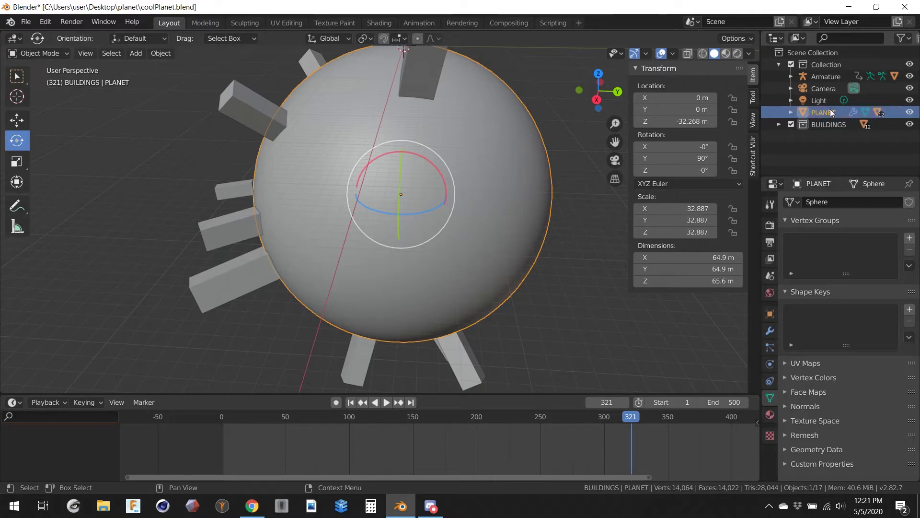
Examine the blocks nested under PLANET in the scene hierarchy, selecting a couple of them to locate them on the sphere
left_click(791, 113)
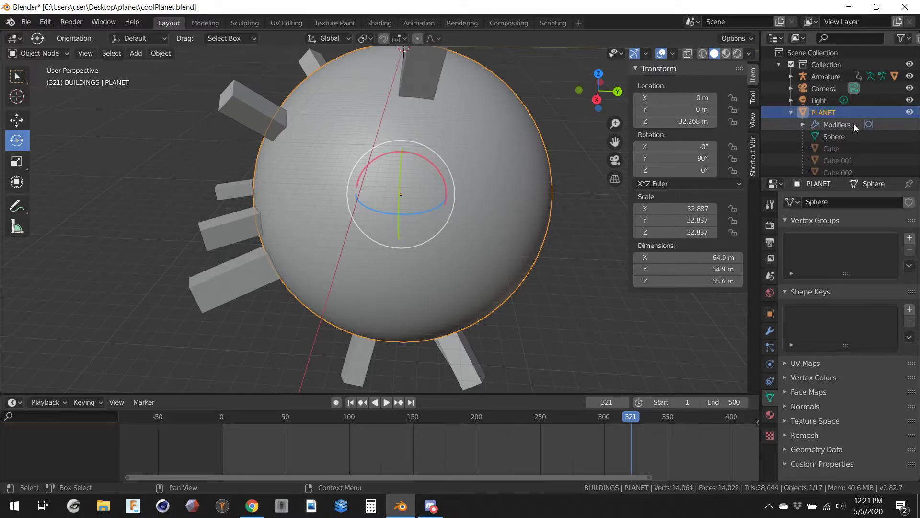
scroll(853, 124, "down", 3)
scroll(854, 123, "down", 3)
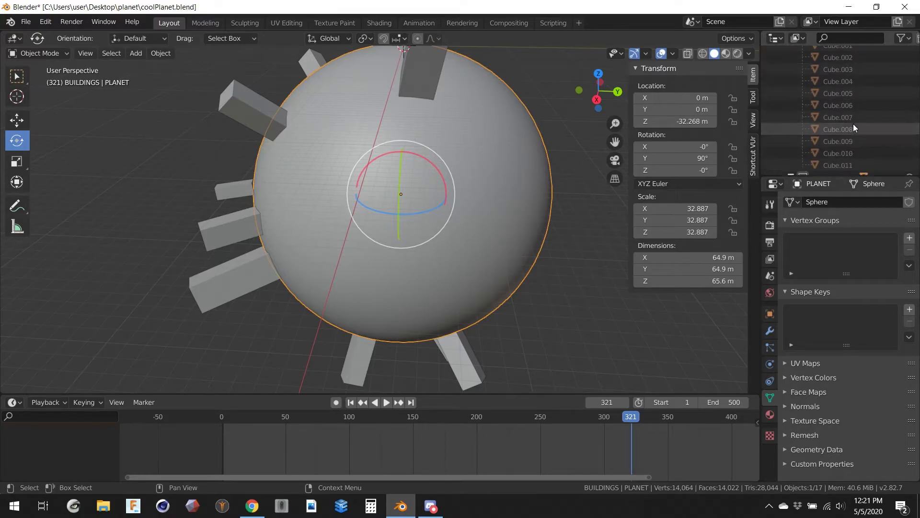
left_click(845, 155)
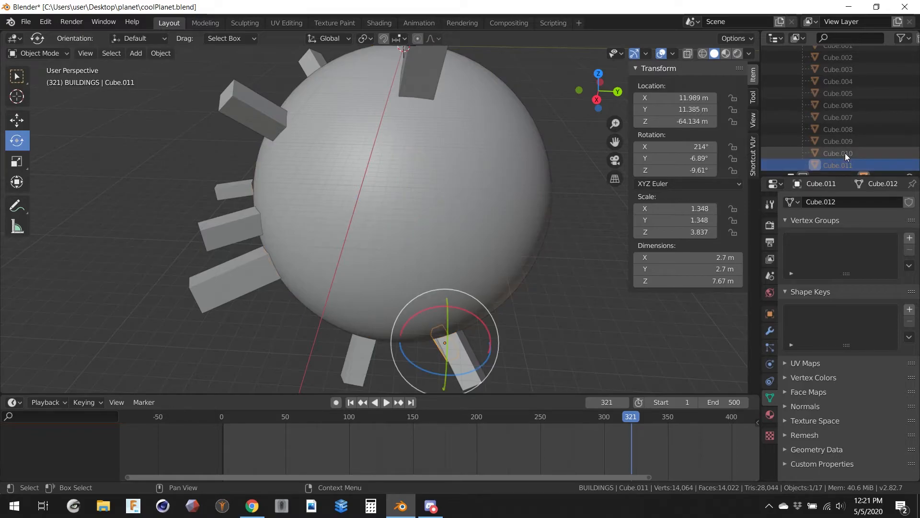
left_click(844, 129)
scroll(843, 117, "up", 4)
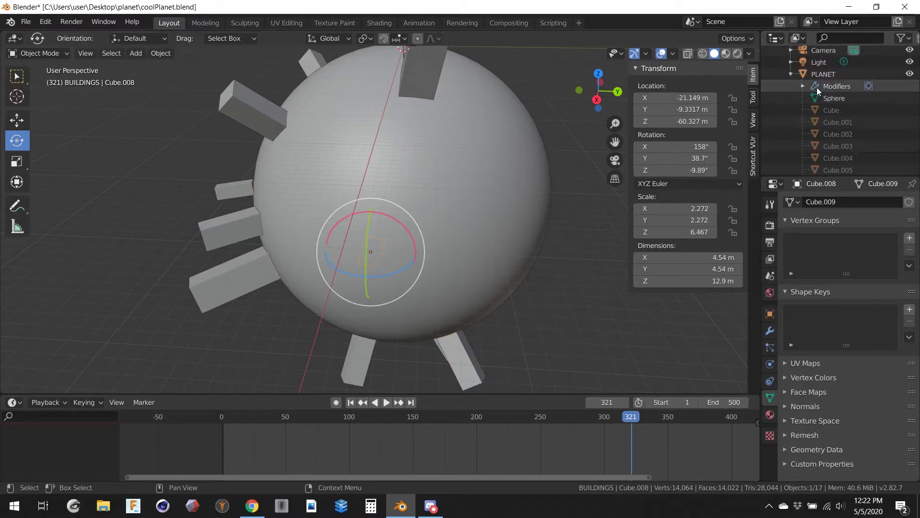
left_click(790, 73)
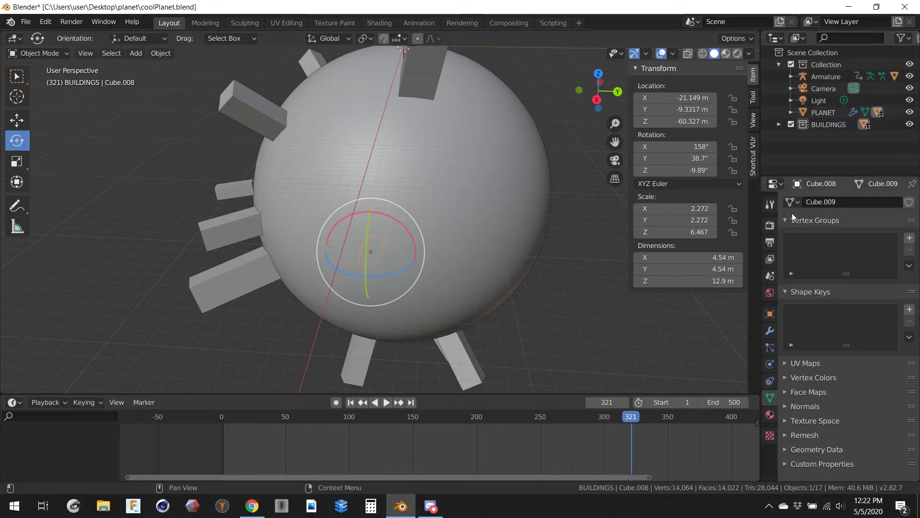
left_click(780, 123)
left_click(791, 112)
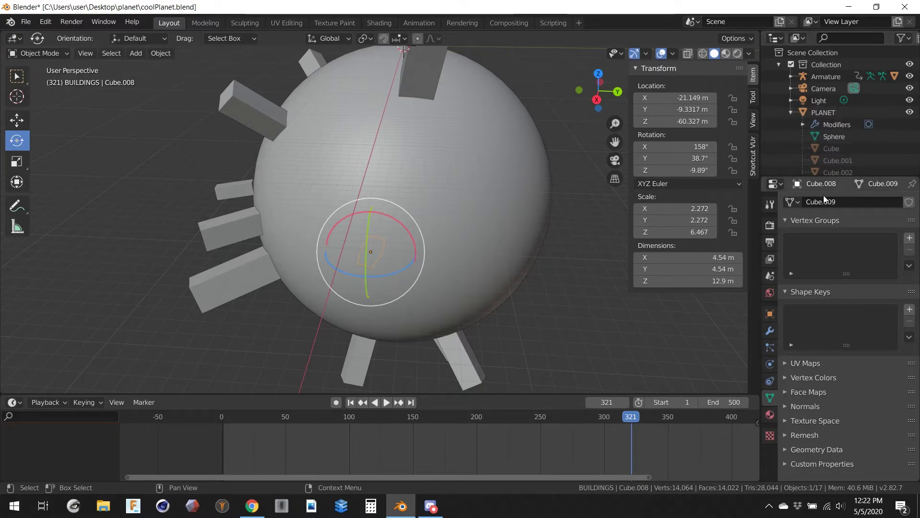
Collapse the PLANET hierarchy, select the planet and try moving it to test the parented blocks
left_click(792, 113)
left_click(437, 154)
scroll(437, 166, "down", 2)
mouse_move(437, 162)
middle_mouse_down()
mouse_move(484, 186)
mouse_move(516, 172)
mouse_move(438, 160)
middle_mouse_up()
scroll(438, 160, "up", 2)
key("g")
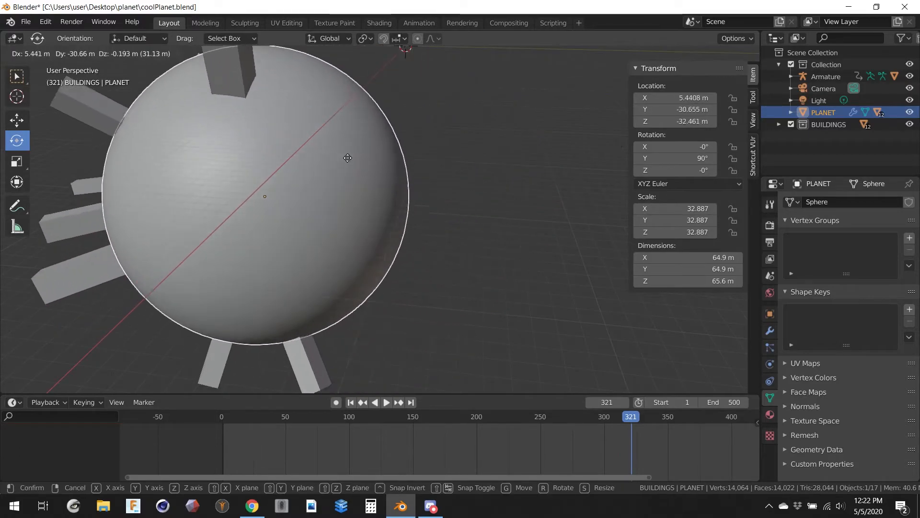
key("Escape")
Try rotating the planet about the global X axis to test the parented blocks
mouse_move(544, 195)
middle_mouse_down()
mouse_move(495, 148)
mouse_move(392, 207)
mouse_move(467, 209)
mouse_move(527, 196)
middle_mouse_up()
key("r")
key("x")
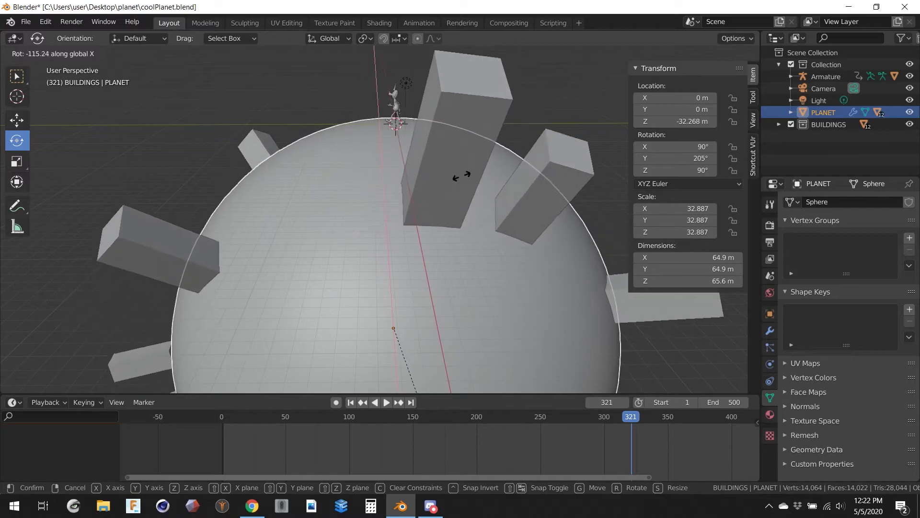
right_click(390, 192)
Inspect the block layout from several sides of the planet and return the animation to frame 0
middle_click_drag(494, 231, 349, 235)
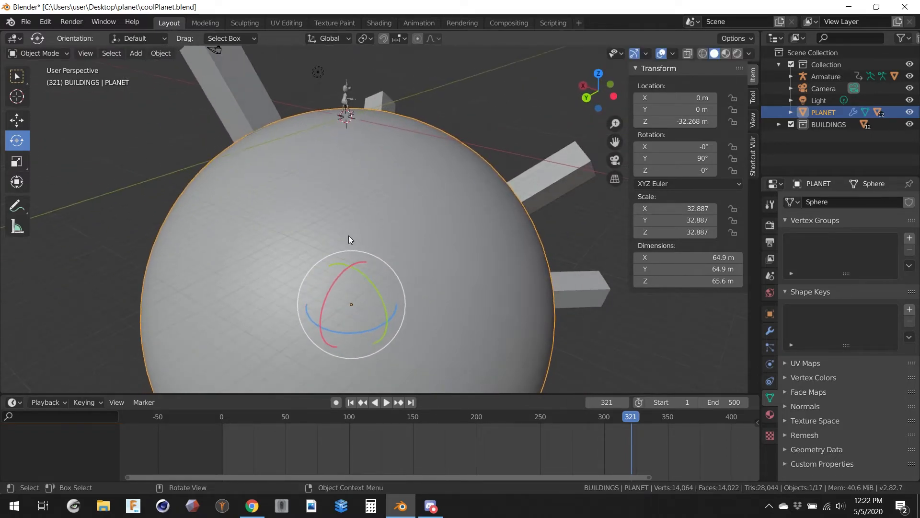
scroll(355, 183, "down", 3)
middle_click_drag(374, 163, 441, 163)
middle_click_drag(511, 157, 464, 139)
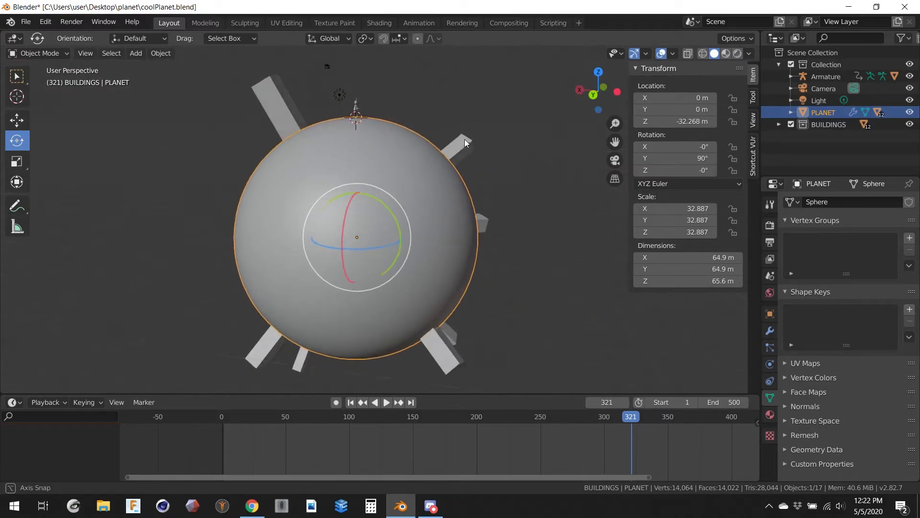
left_click(573, 157)
middle_click_drag(505, 171, 420, 200)
left_click(421, 200)
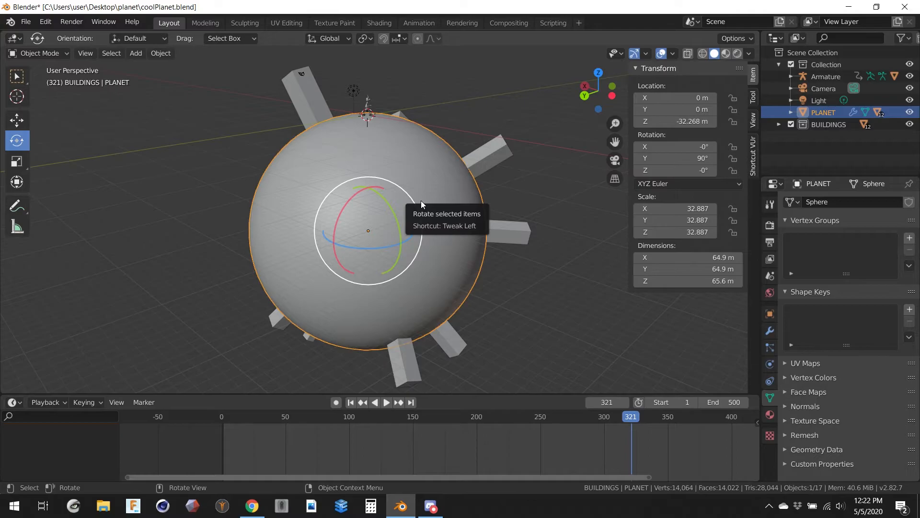
key("space")
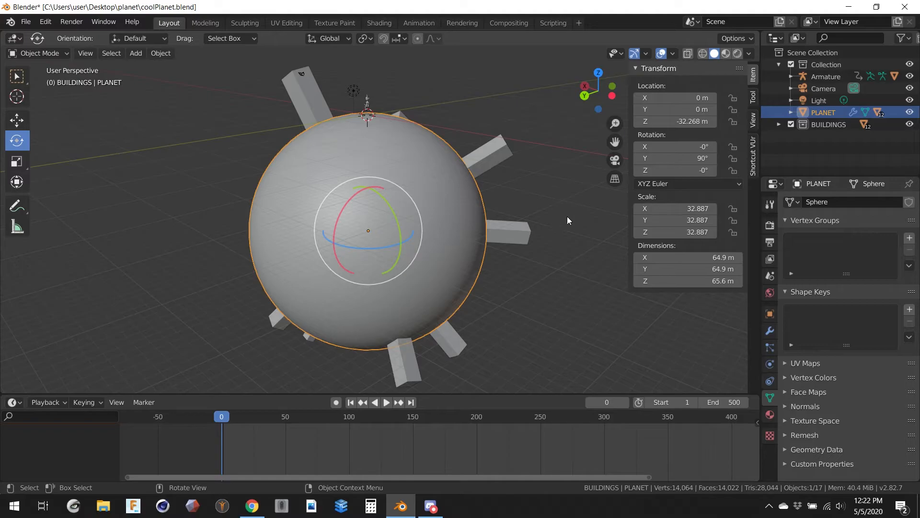
Examine the character and surrounding blocks from behind, through the camera and from the planet's side
middle_click_drag(546, 208, 502, 197)
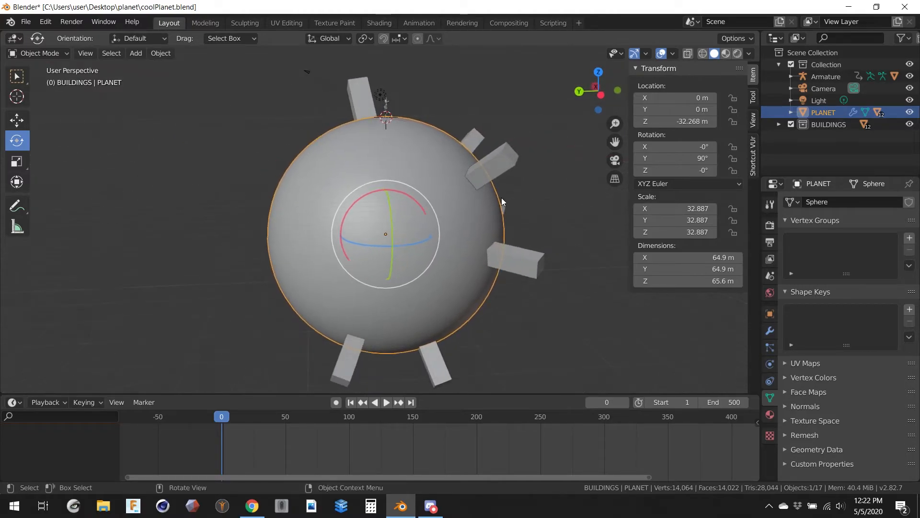
middle_click_drag(384, 159, 488, 153)
middle_click_drag(431, 168, 439, 170)
key("KP_0")
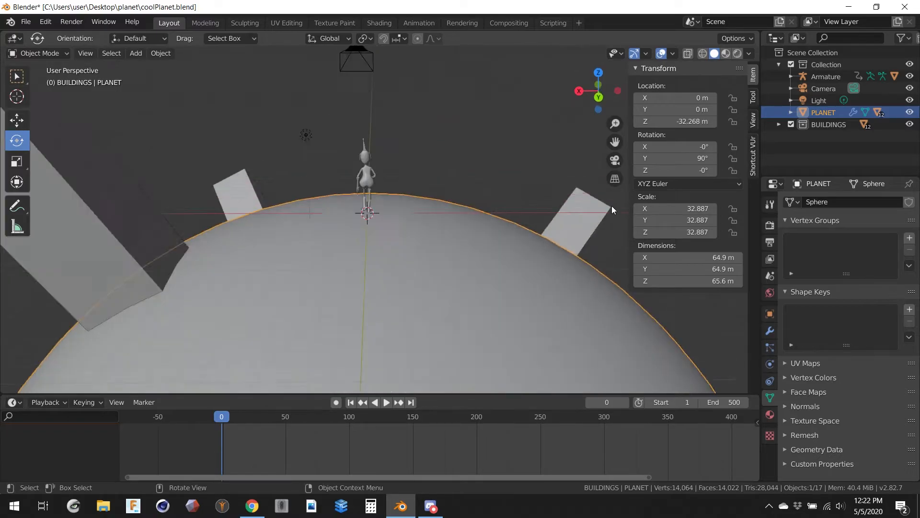
scroll(611, 210, "down", 2)
scroll(543, 249, "up", 2)
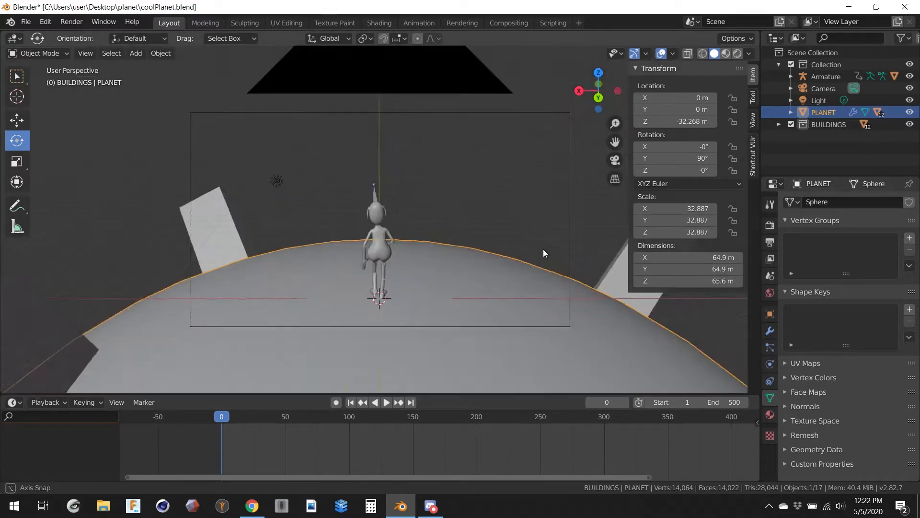
middle_click_drag(542, 249, 333, 366)
scroll(441, 329, "down", 2)
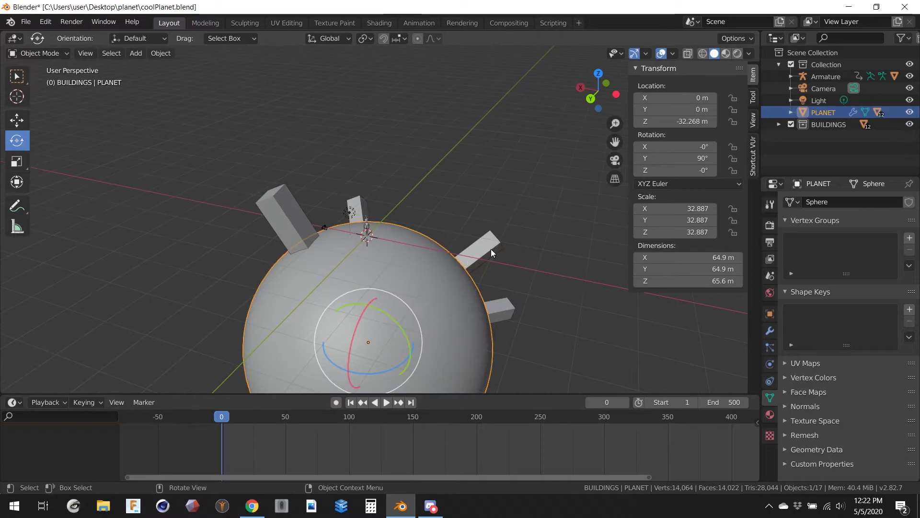
middle_click_drag(505, 286, 531, 217)
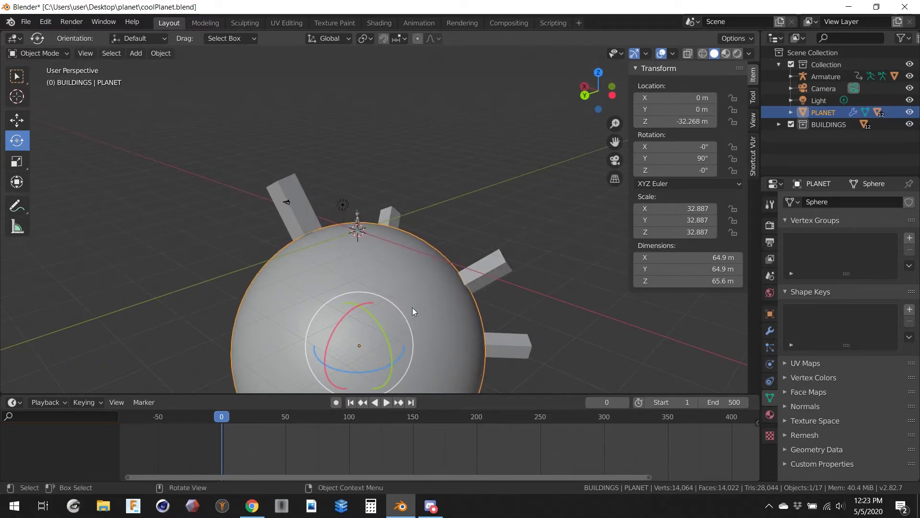
Insert a single keyframe on the planet's X rotation at frame 0
left_click_drag(345, 318, 340, 334)
key("ctrl+z")
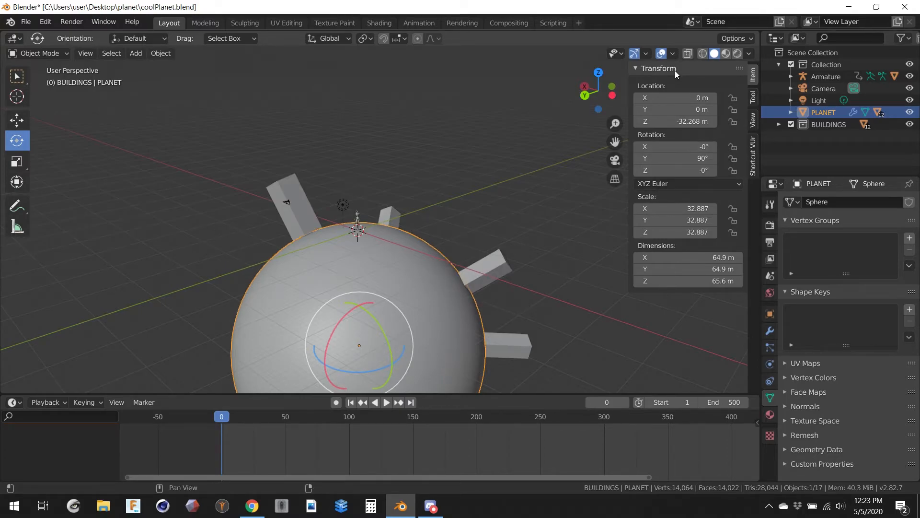
right_click(688, 152)
left_click(676, 164)
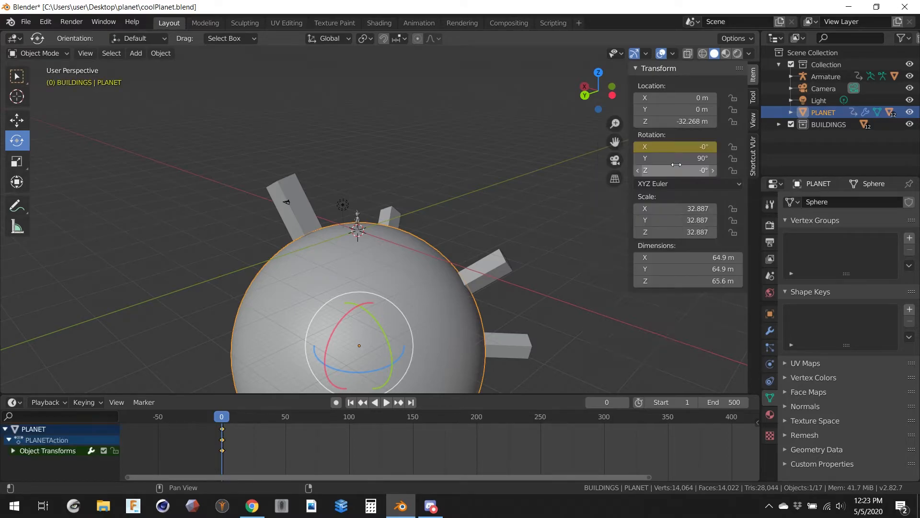
Set the planet's X rotation to 360° at frame 500 and keyframe it
key("space")
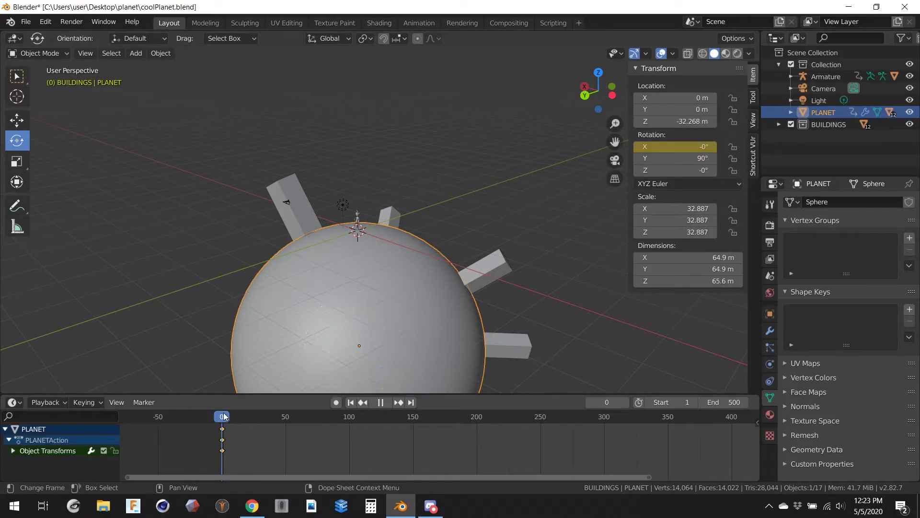
left_click_drag(428, 417, 614, 418)
middle_click_drag(630, 421, 401, 432)
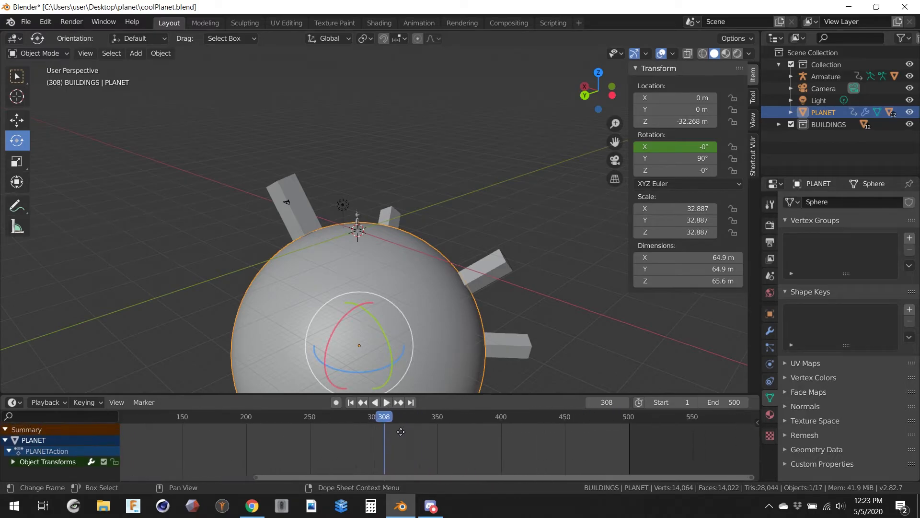
left_click_drag(386, 424, 562, 419)
left_click_drag(622, 424, 629, 424)
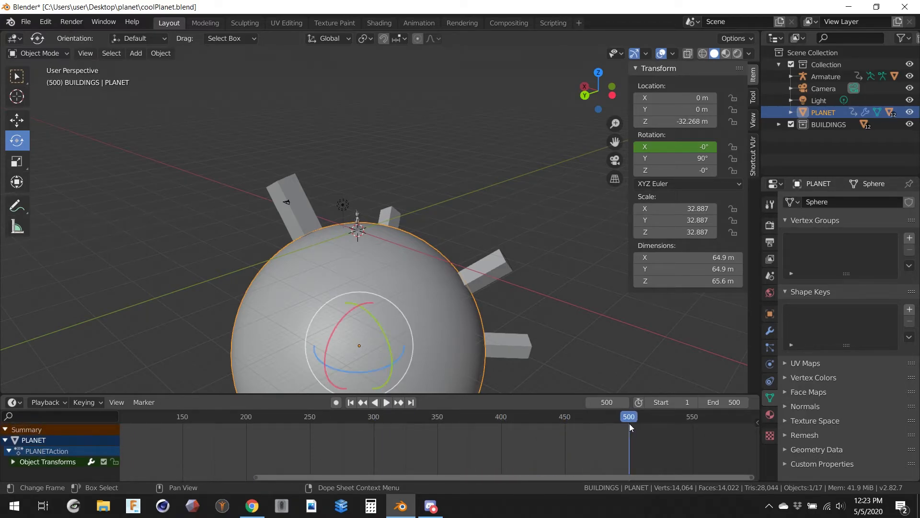
right_click(692, 147)
left_click(690, 147)
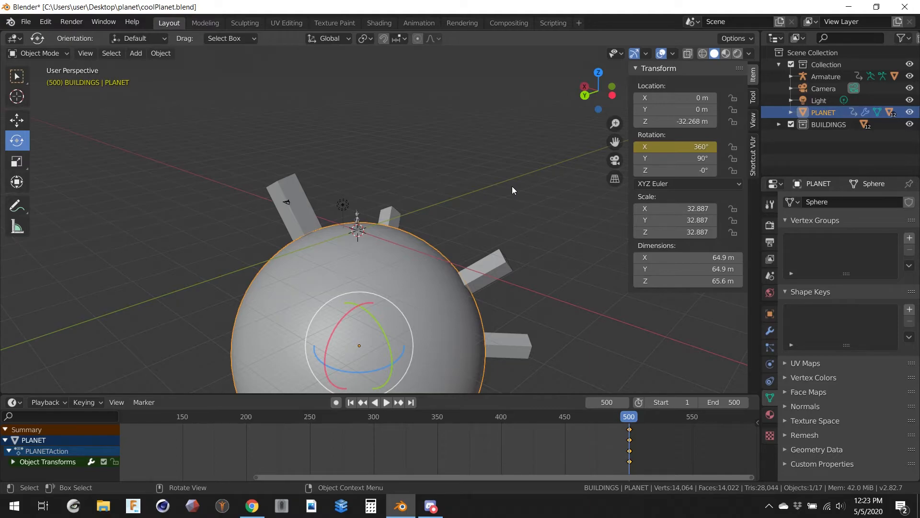
Play the planet's rotation through the camera view to check the walking shot
key("KP_0")
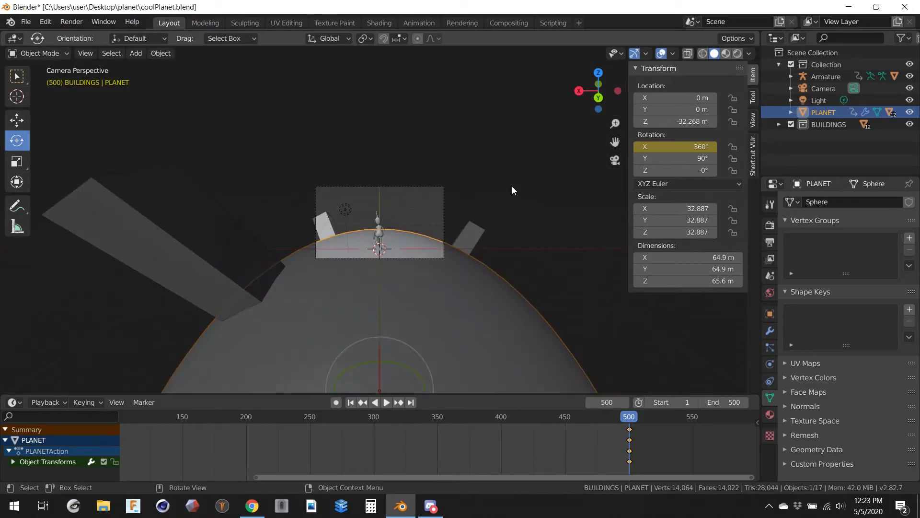
scroll(338, 450, "down", 2)
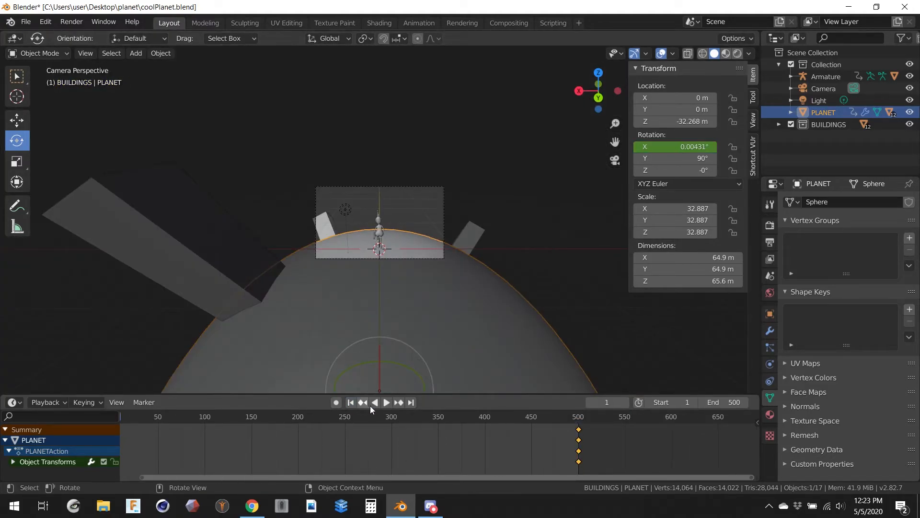
middle_click_drag(319, 425, 399, 418)
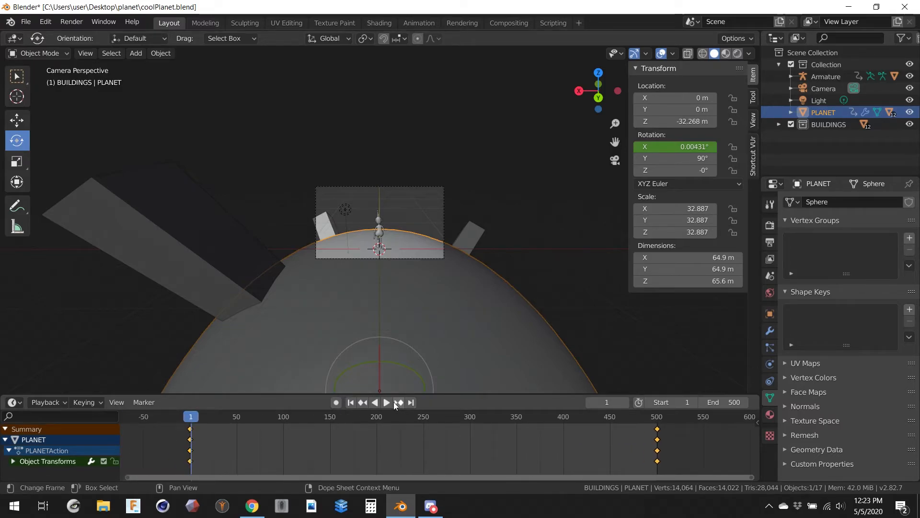
scroll(441, 264, "up", 4)
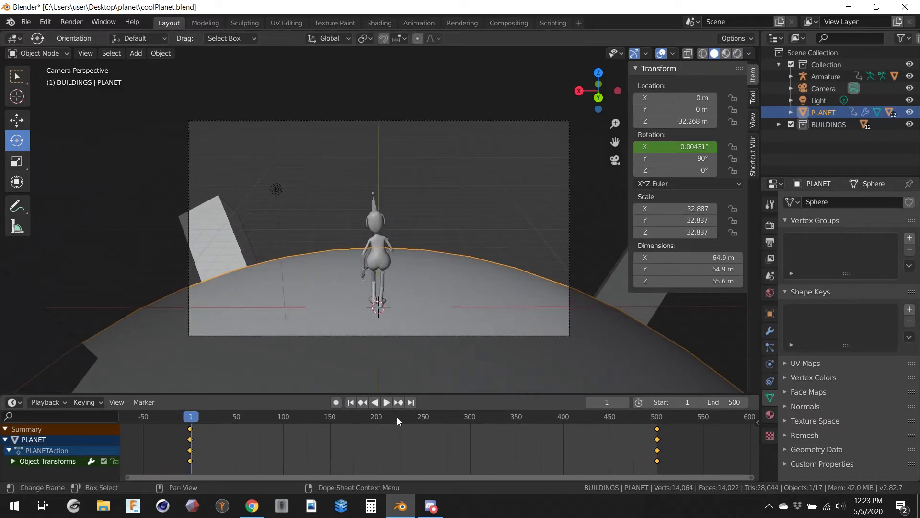
left_click(388, 401)
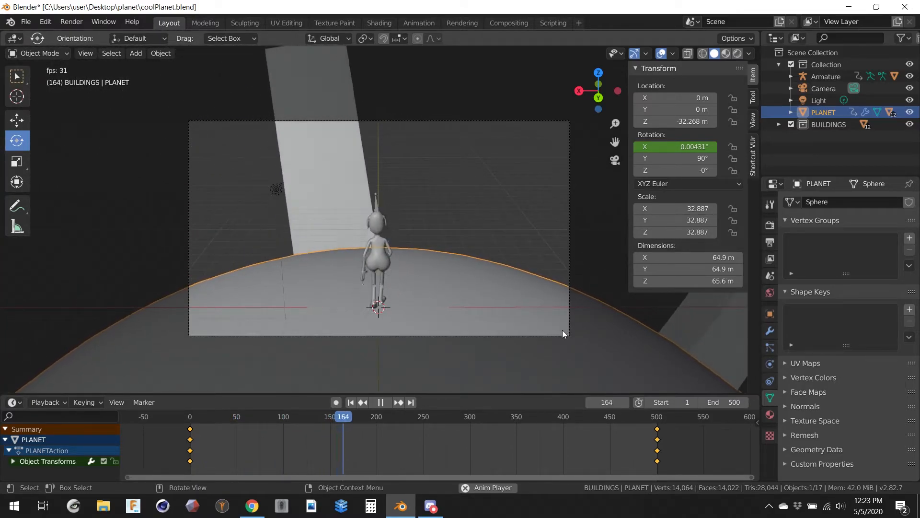
key("space")
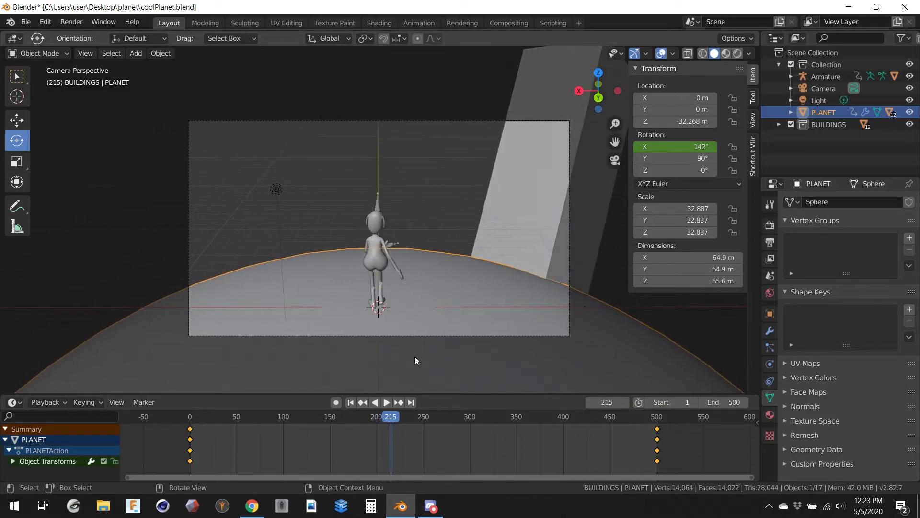
Scrub through the planet's rotation from outside the camera view and return to frame 0
left_click_drag(318, 430, 199, 386)
middle_click_drag(199, 385, 460, 296)
left_click_drag(207, 415, 274, 420)
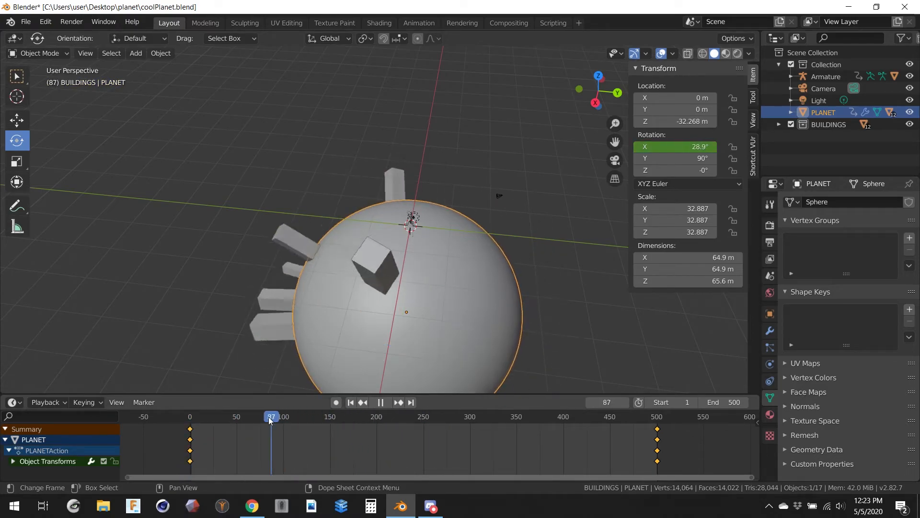
key("Escape")
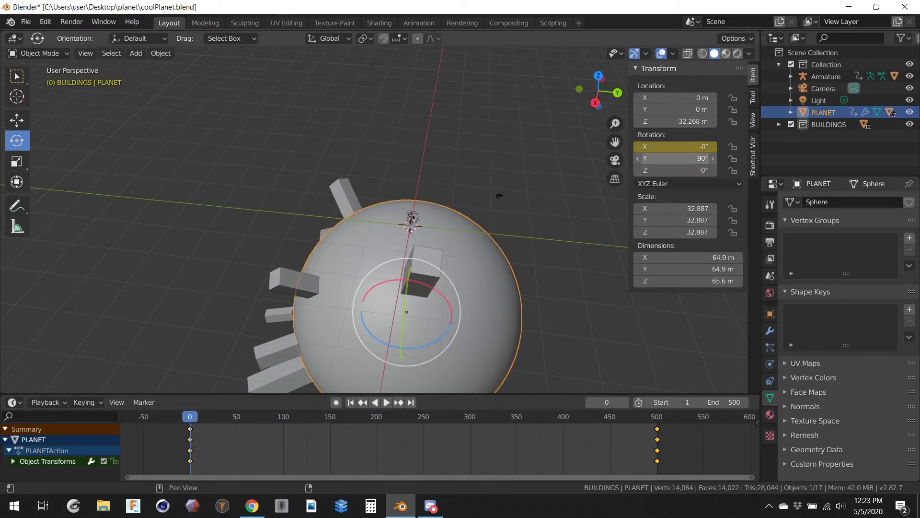
Try a planet Y rotation of 0° and play the animation to compare the spin
key("Return")
key("space")
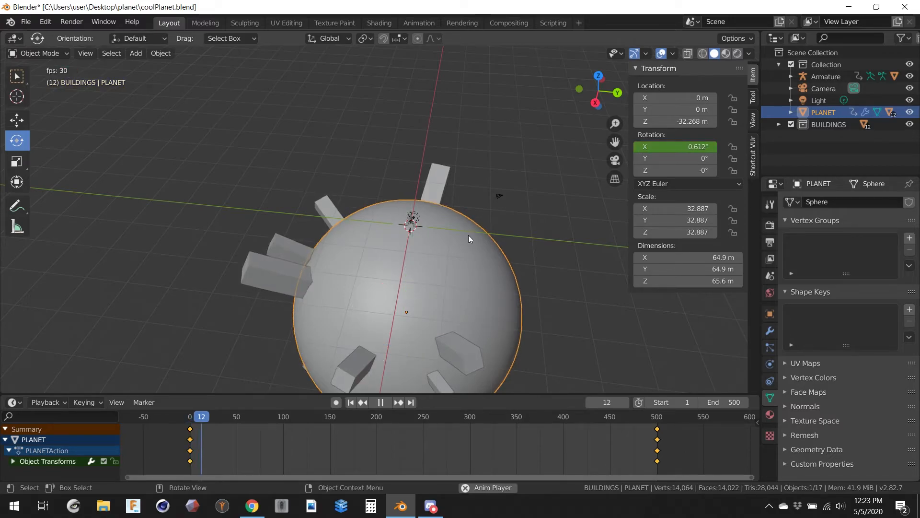
middle_click_drag(477, 178, 433, 164)
key("Escape")
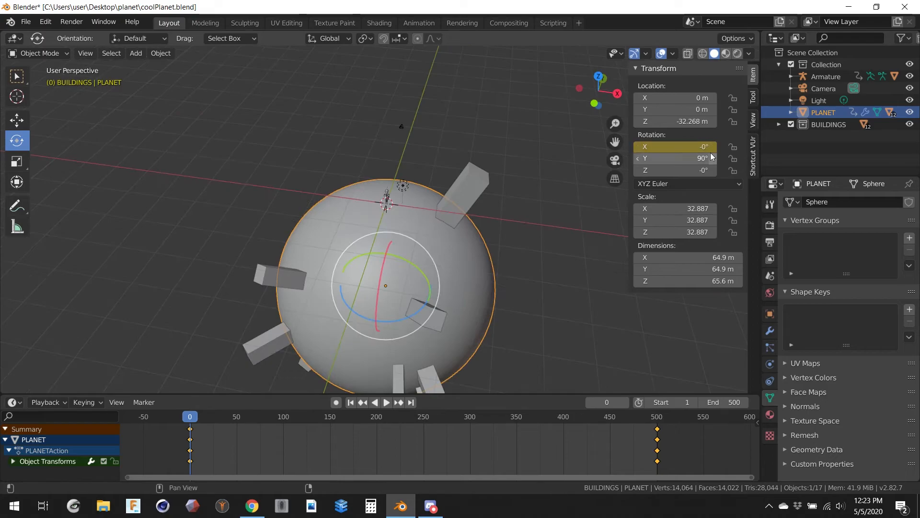
Delete the planet's X rotation keyframe at frame 0 and clear the remaining X rotation keyframes
right_click(675, 147)
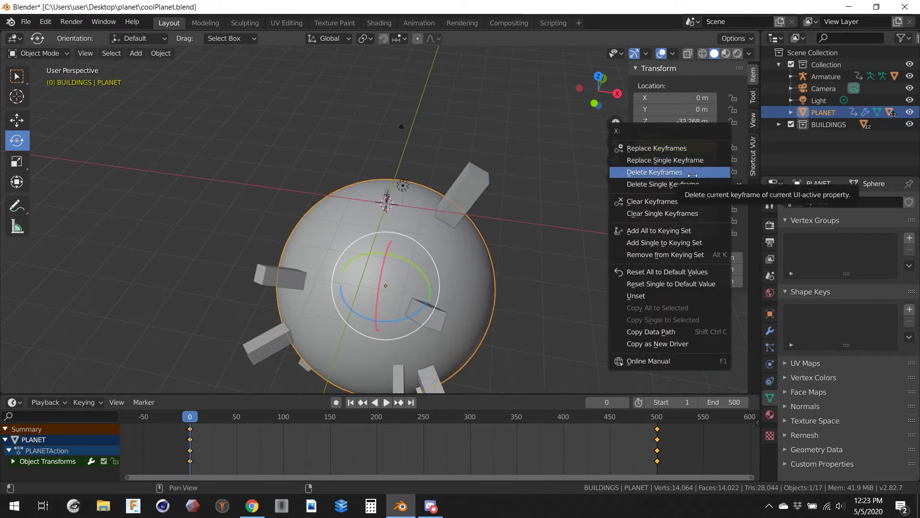
left_click(692, 173)
right_click(692, 143)
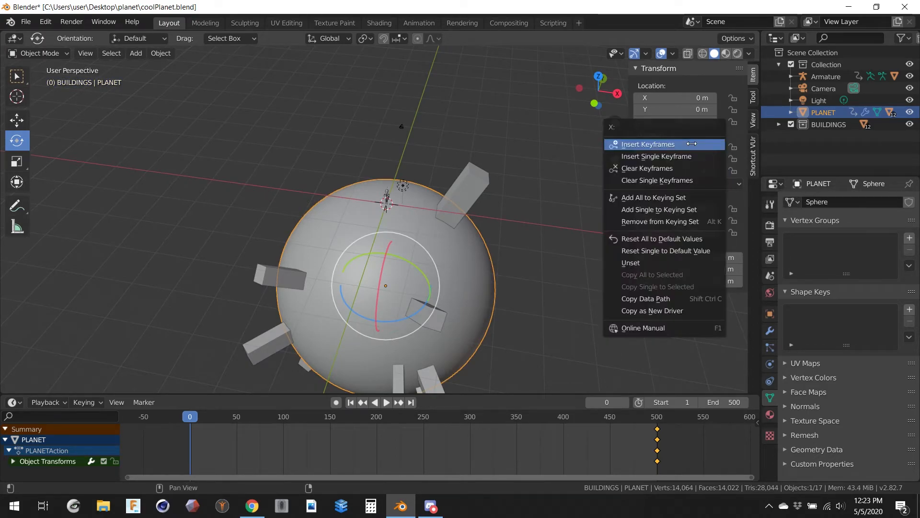
left_click(692, 180)
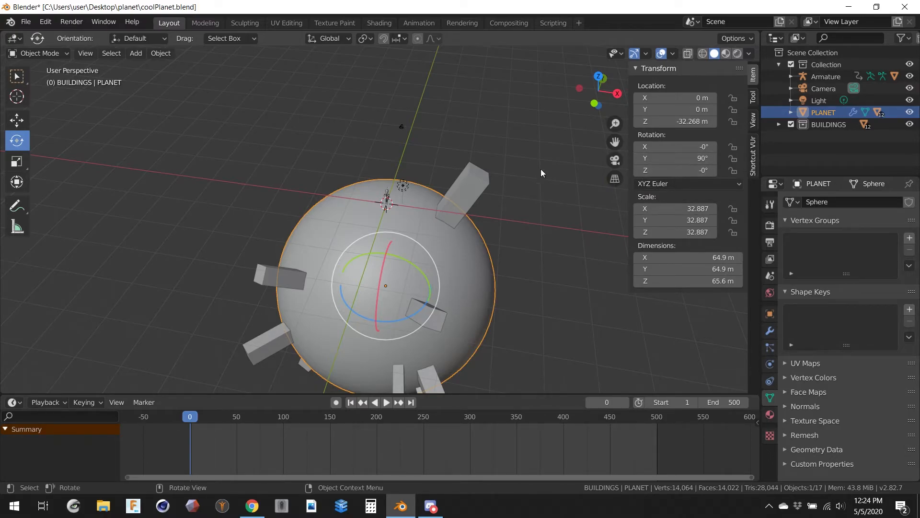
Try a Y rotation of 48° on the planet and set it back to 90°
middle_click_drag(480, 174, 530, 181)
mouse_move(681, 158)
left_mouse_down()
mouse_move(712, 159)
mouse_move(681, 158)
left_mouse_up()
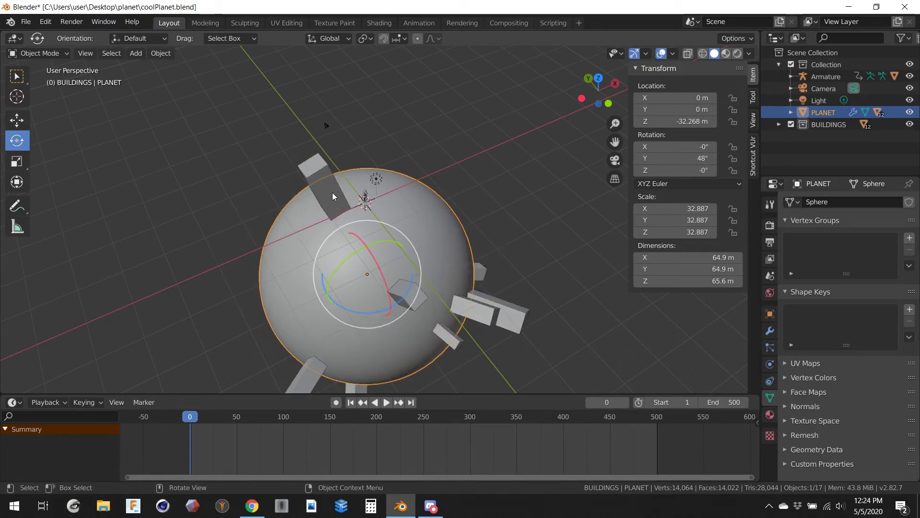
scroll(334, 194, "up", 6)
middle_click_drag(366, 185, 385, 157)
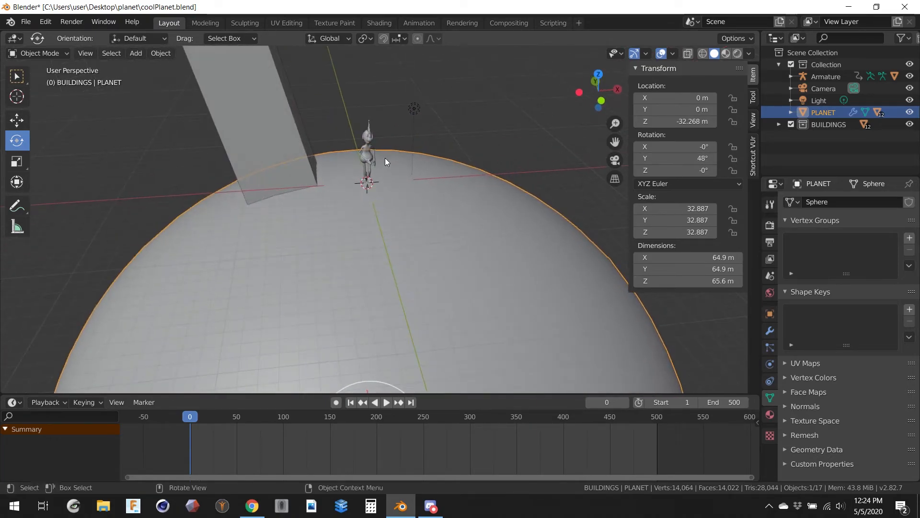
left_click(672, 161)
type("90")
key("Return")
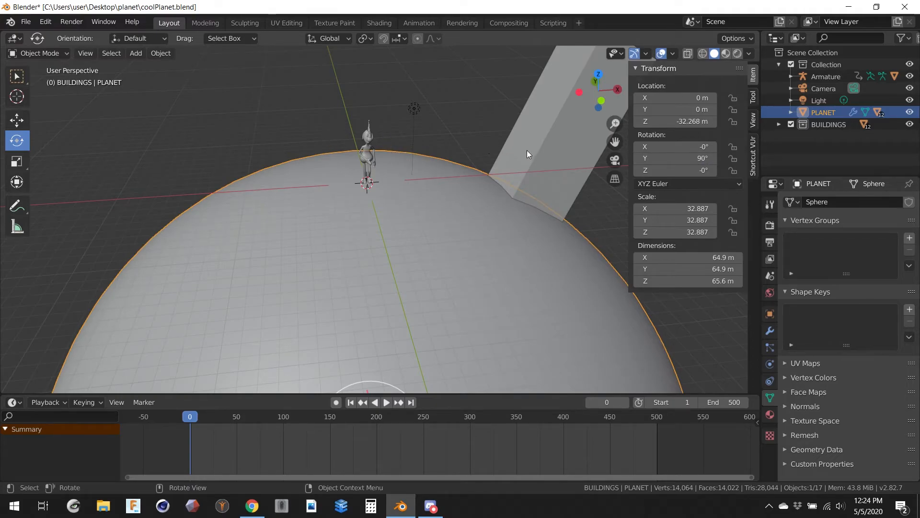
Insert single X rotation keyframes on the planet, at -0° on frame 0 and 360° on frame 500
middle_click_drag(499, 172, 595, 162)
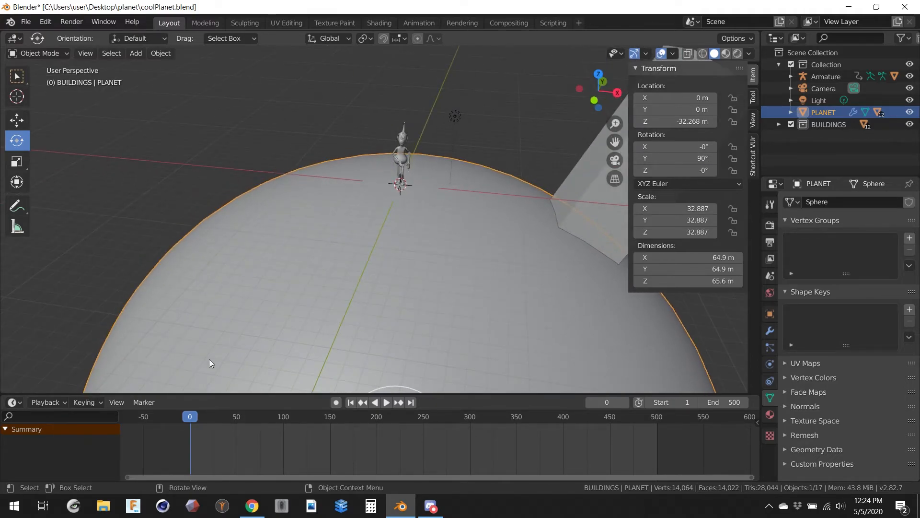
right_click(669, 146)
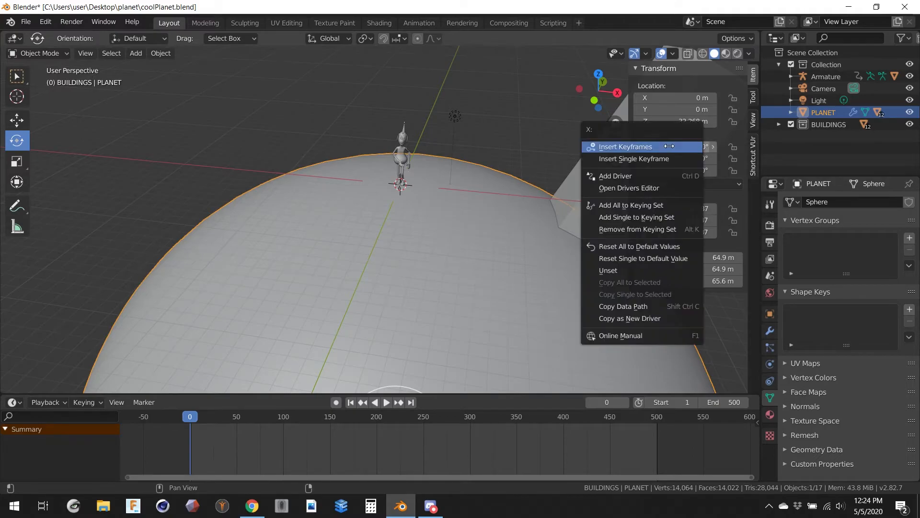
left_click(669, 159)
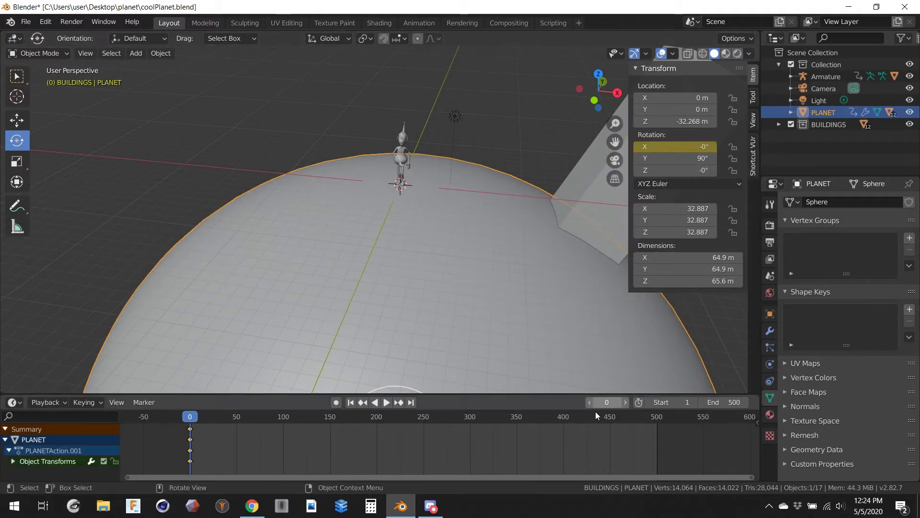
left_click_drag(654, 418, 657, 416)
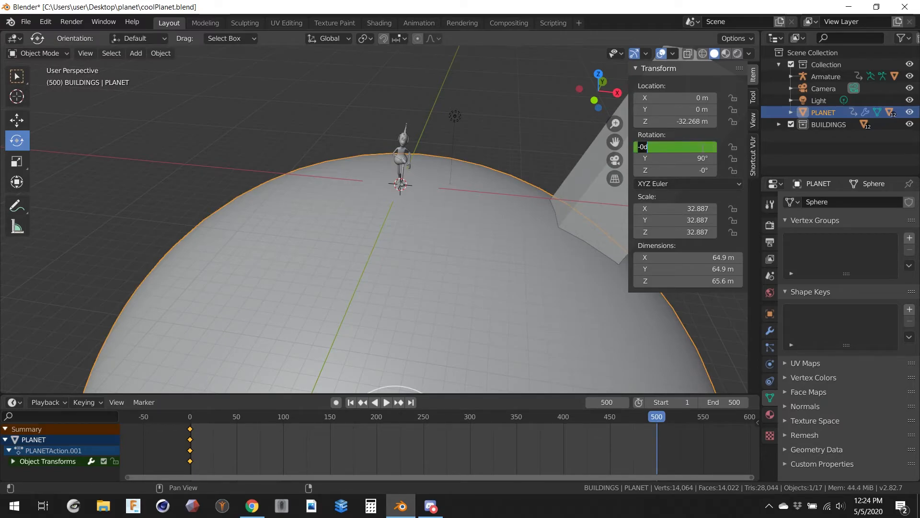
key("Return")
right_click(688, 146)
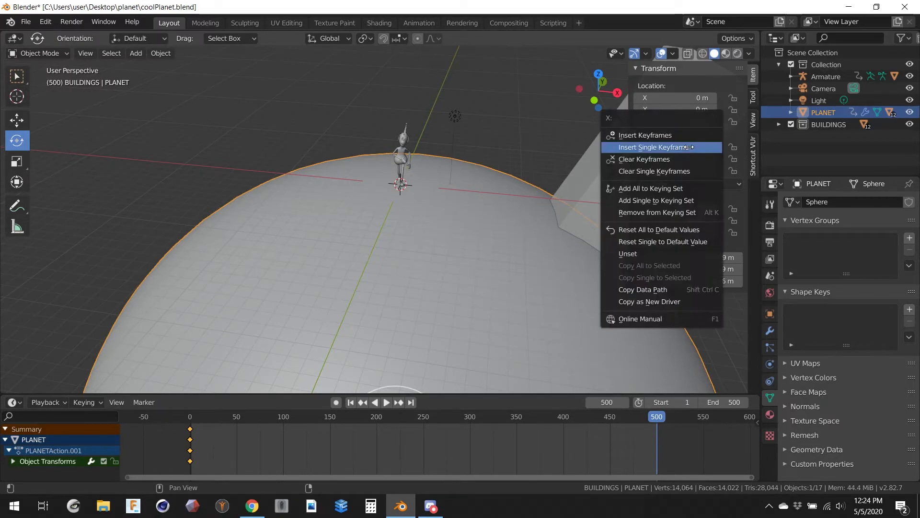
left_click(687, 148)
Set the planet's Y rotation to 0° and play the animation to check the spin from several angles
left_click_drag(193, 421, 331, 416)
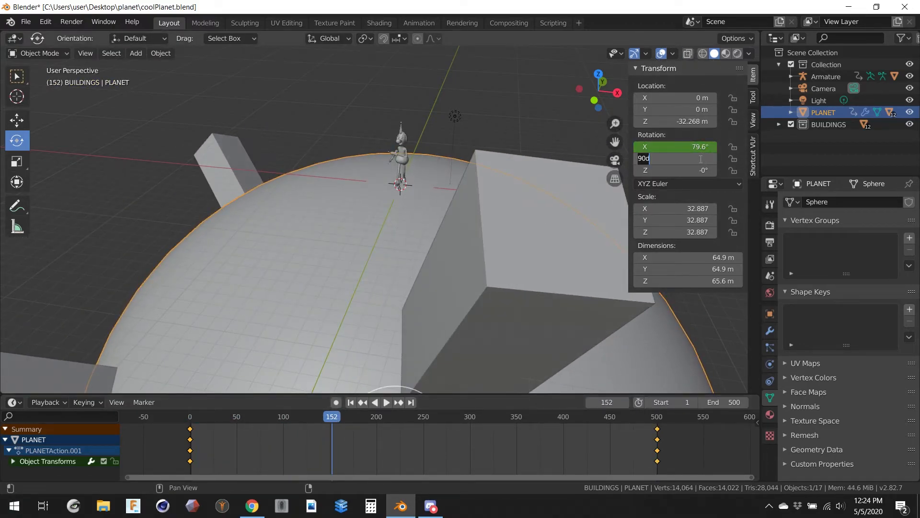
key("Return")
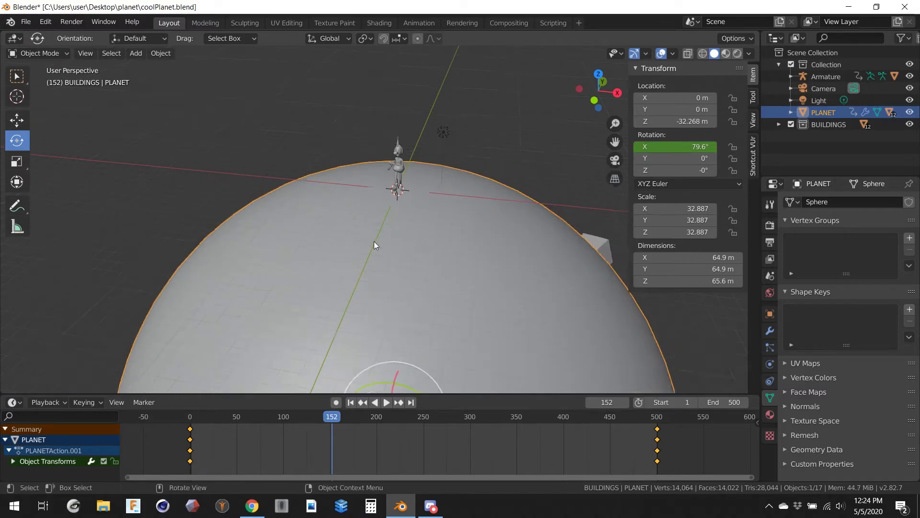
scroll(482, 235, "down", 6)
key("space")
middle_click_drag(473, 236, 372, 214)
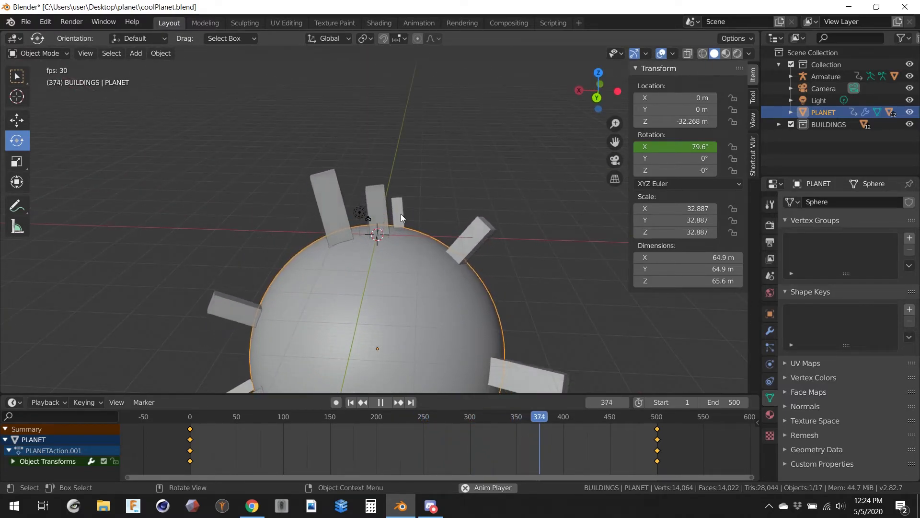
key("space")
middle_click_drag(498, 237, 372, 265)
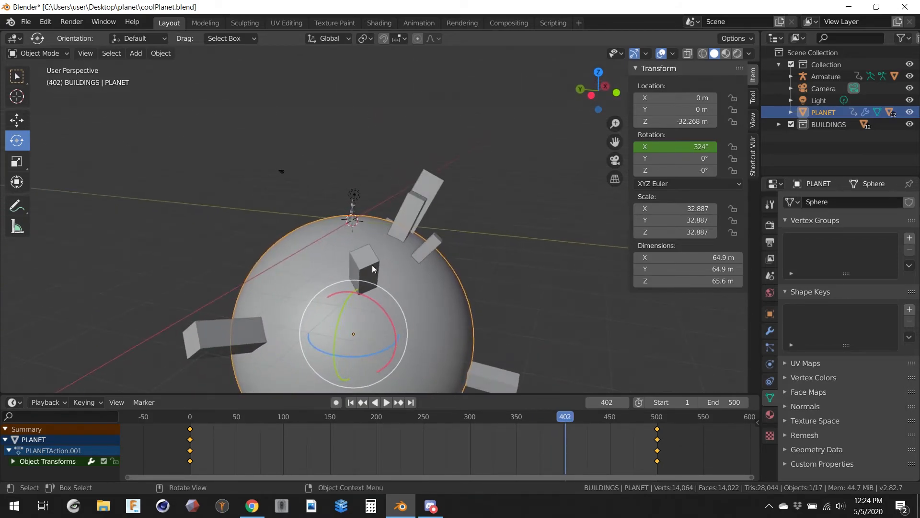
Replace the planet's single X rotation keyframe at frame 500 with -360° and play the animation through the camera
left_click(659, 419)
key("Left")
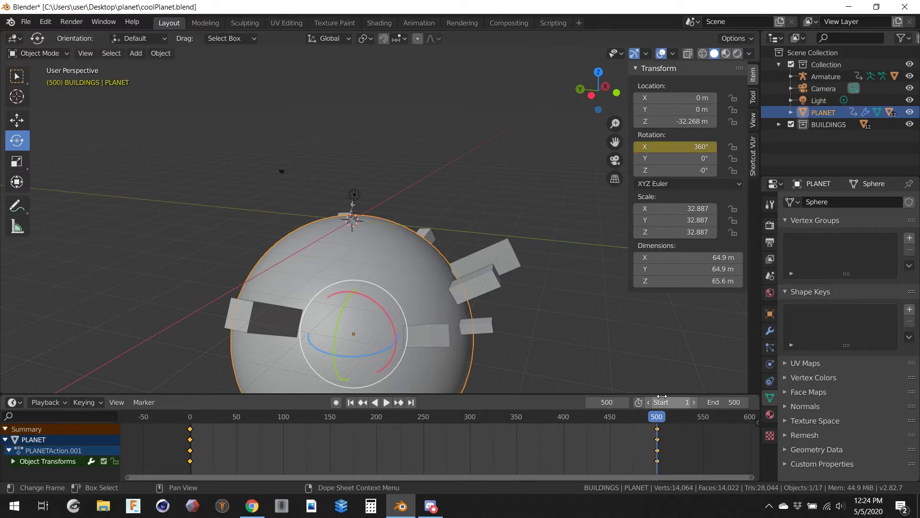
left_click(686, 147)
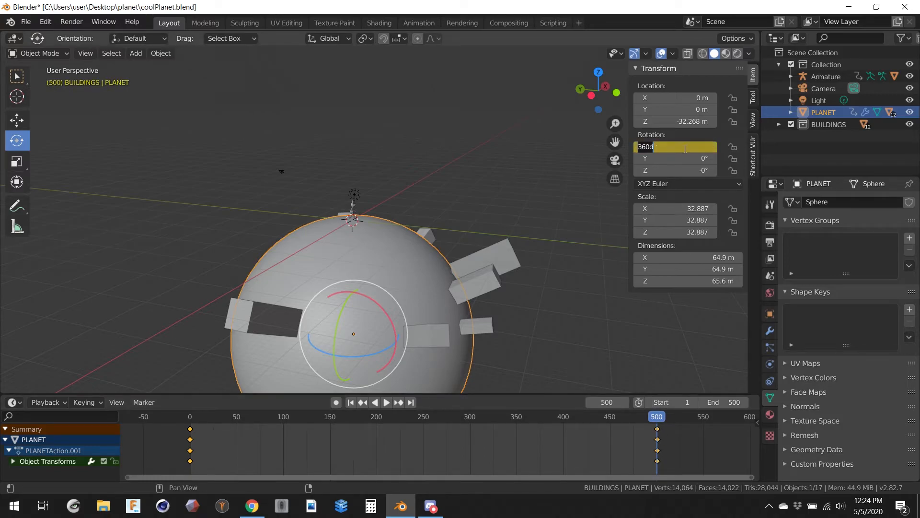
right_click(685, 148)
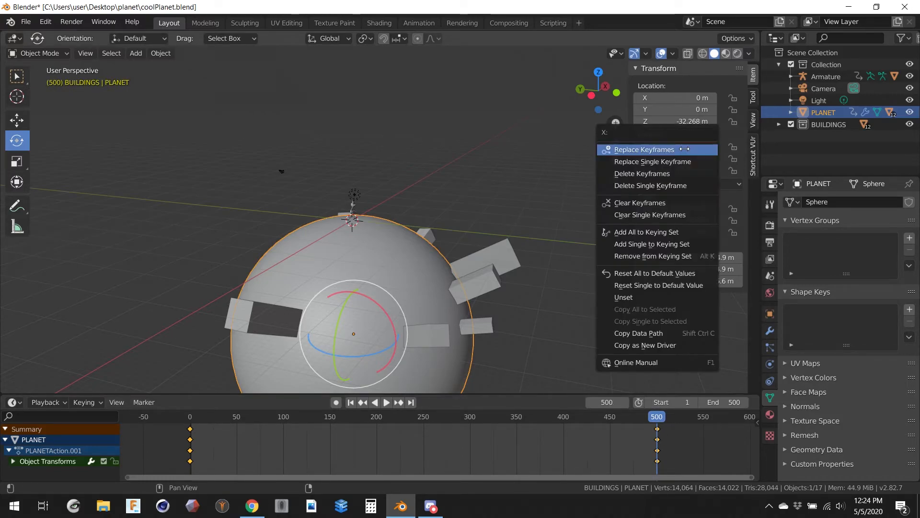
left_click(638, 159)
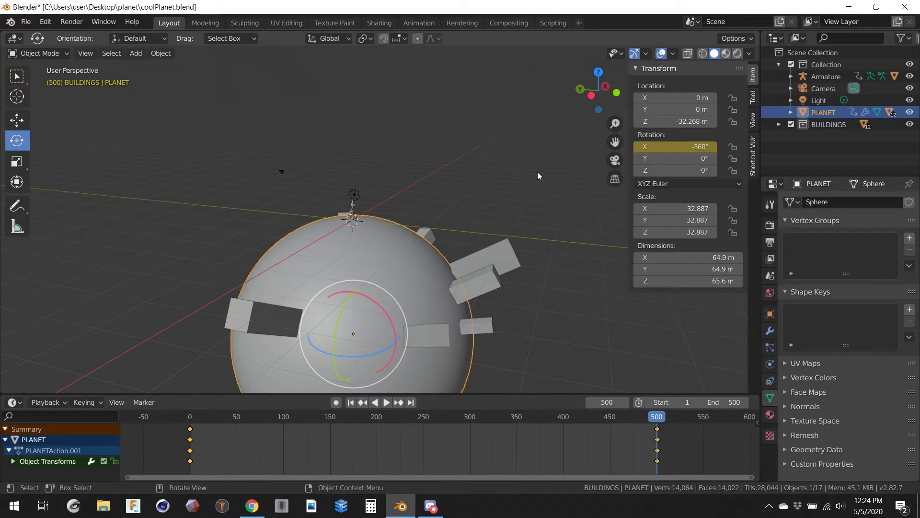
key("KP_0")
key("space")
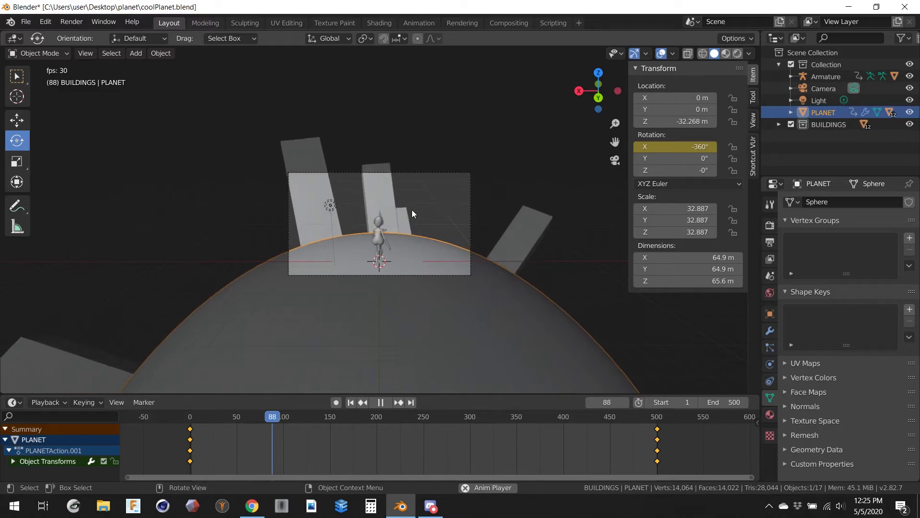
key("space")
At frame 114, move the building behind the character off to the right and tilt it to stand on the planet's surface
left_click(387, 154)
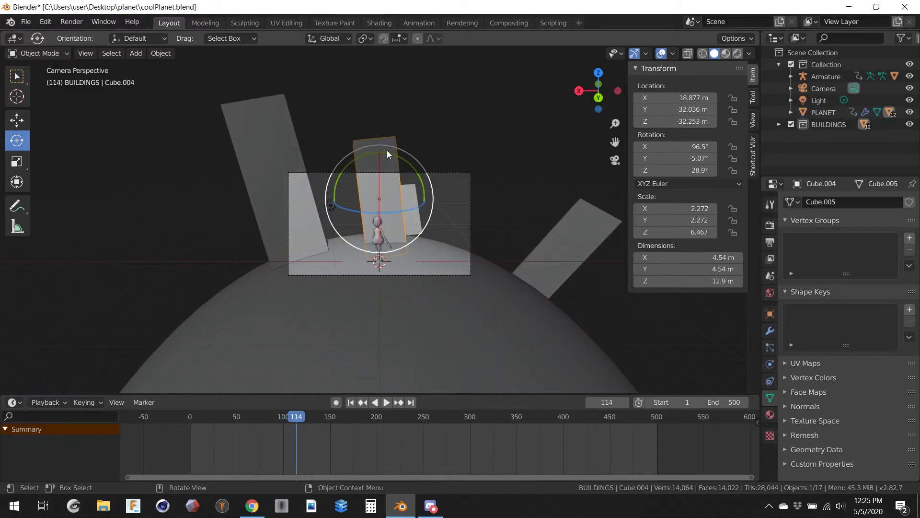
key("g")
left_click(445, 150)
left_click_drag(445, 150, 461, 159)
key("g")
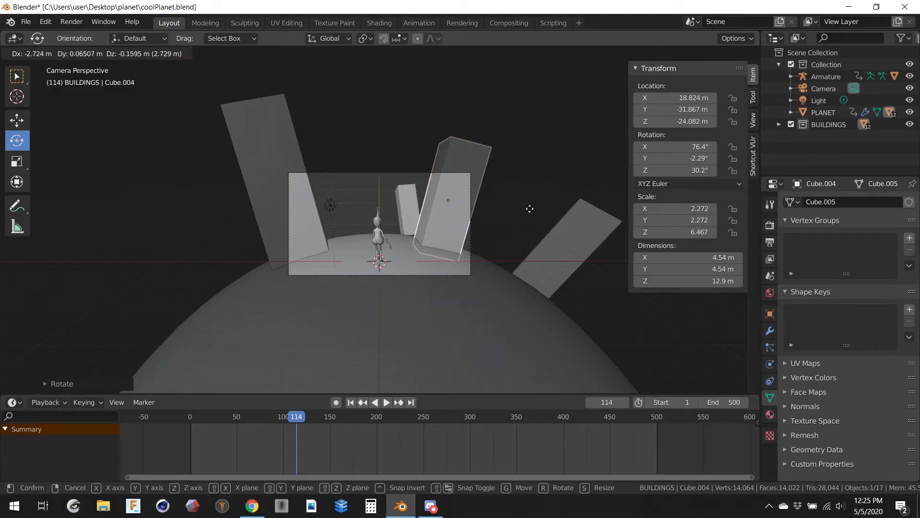
left_click(527, 205)
middle_click_drag(513, 149, 414, 220)
key("KP_0")
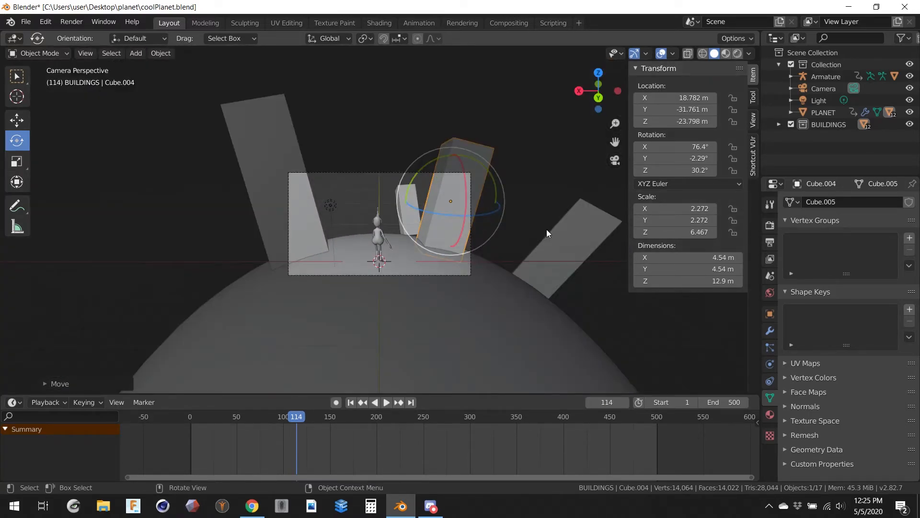
Snap the 3D cursor to the bottom face vertices of the tilted building
middle_click_drag(545, 229, 421, 217)
key("Tab")
key("shift+z")
left_click(337, 246)
left_click_drag(445, 293, 324, 215)
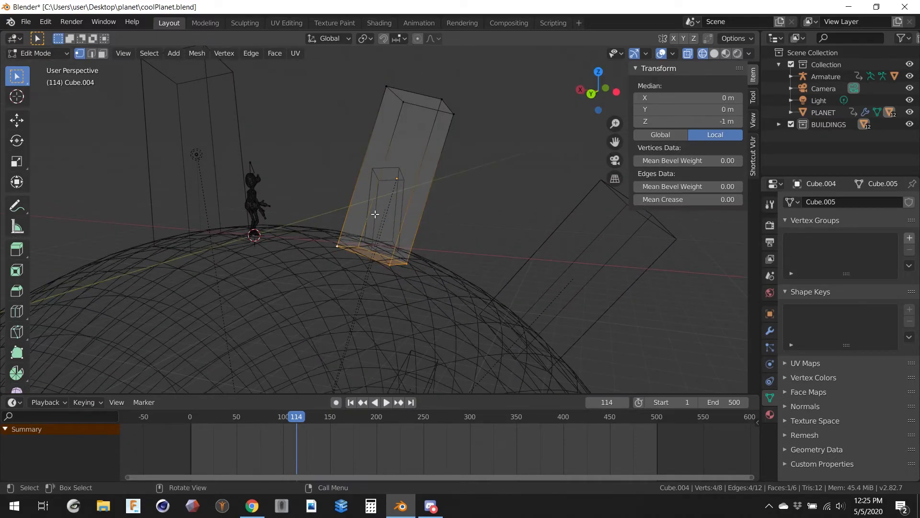
right_click(353, 253)
mouse_move(335, 410)
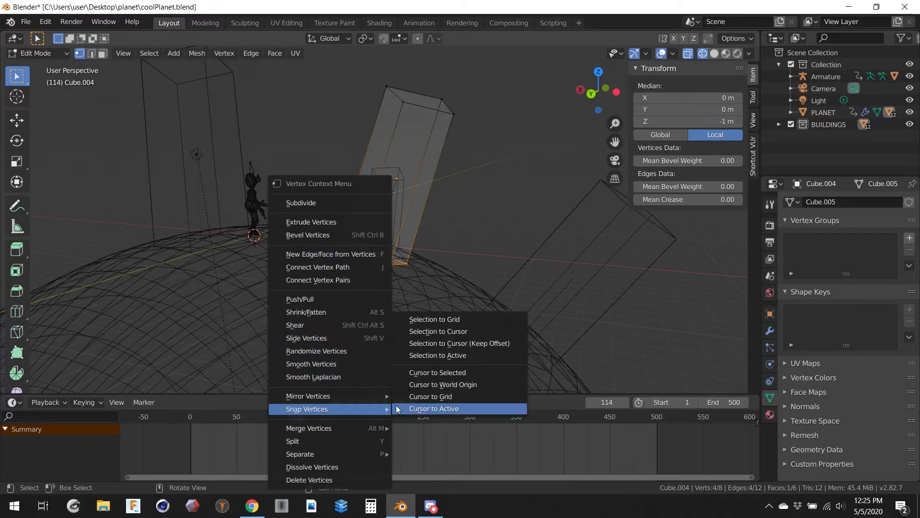
left_click(432, 372)
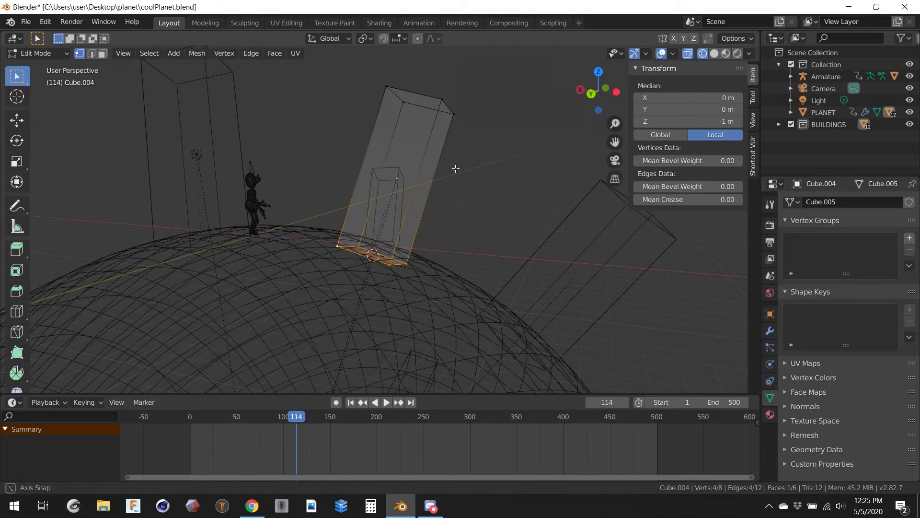
key("Tab")
key("shift+z")
Set the tilted building's origin to the 3D cursor at its base
middle_click_drag(519, 157, 474, 131)
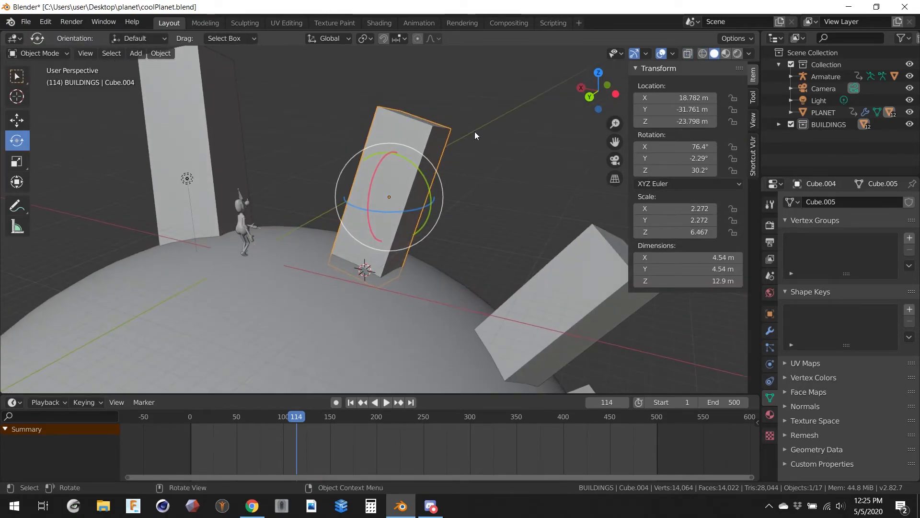
right_click(408, 133)
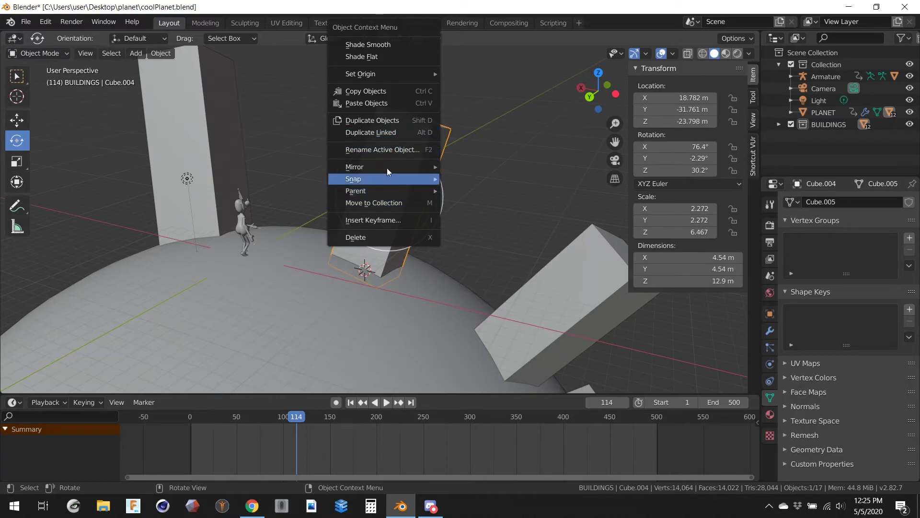
mouse_move(390, 73)
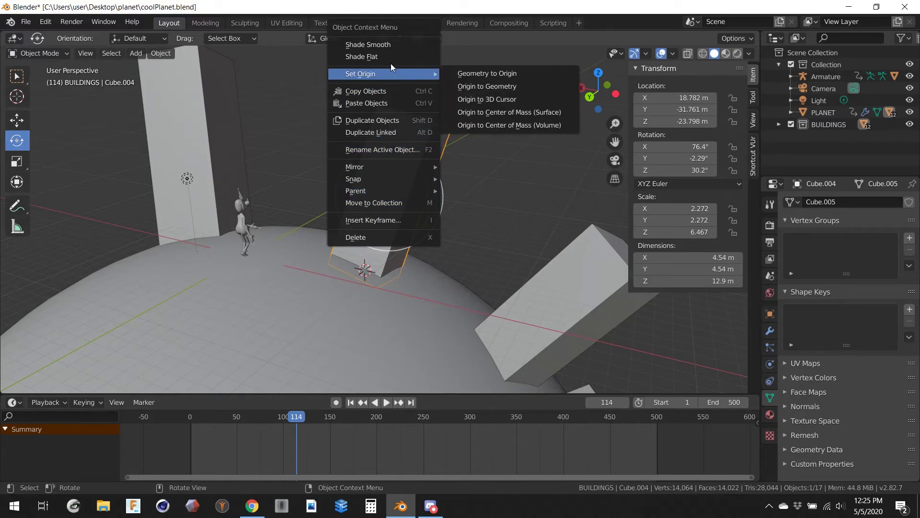
left_click(485, 98)
mouse_move(455, 148)
middle_mouse_down()
mouse_move(459, 170)
mouse_move(501, 183)
mouse_move(449, 160)
middle_mouse_up()
left_click(431, 148)
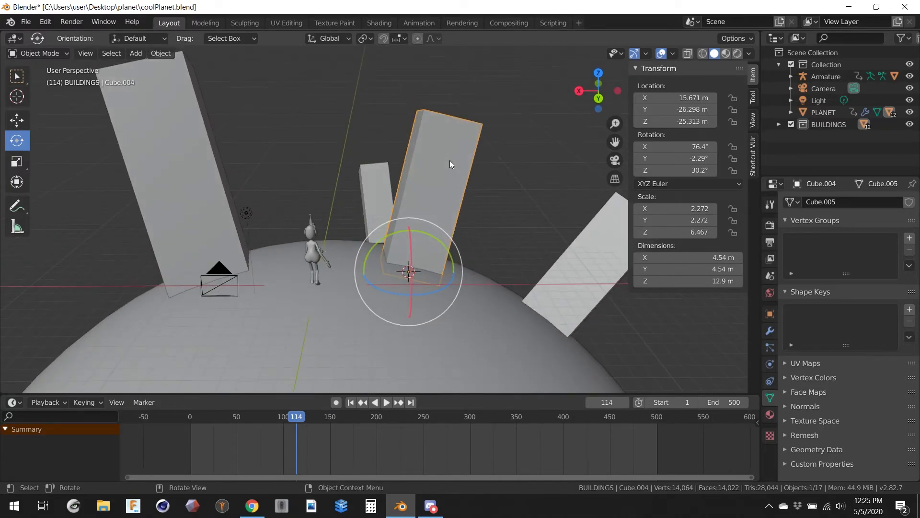
At frame 76, flatten the tilted building to a Z scale of 0.117 and insert a single keyframe for it
key("KP_0")
scroll(399, 180, "down", 2)
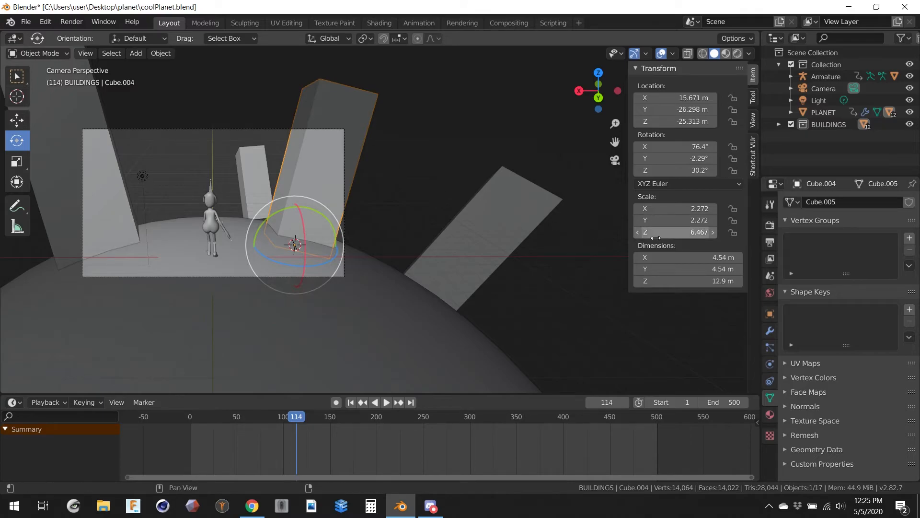
left_click_drag(280, 418, 261, 424)
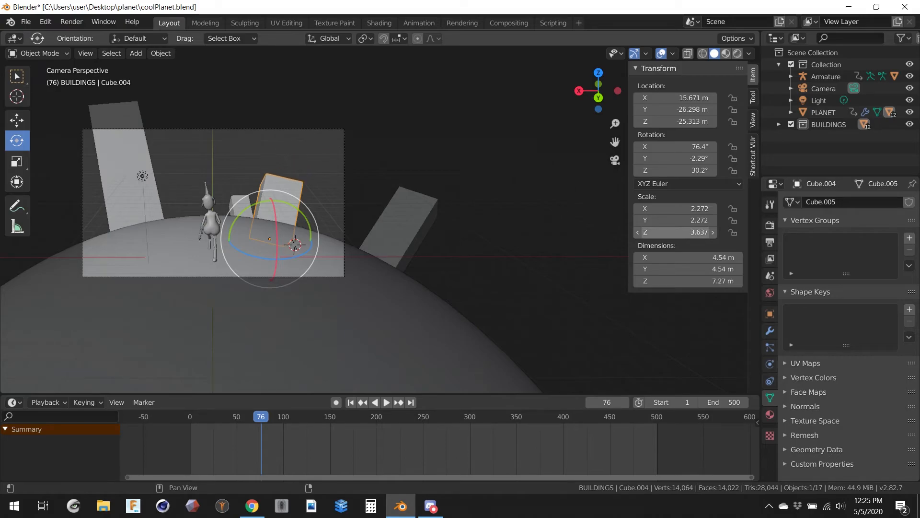
left_click_drag(676, 232, 652, 232)
middle_click_drag(414, 90, 717, 248)
left_click_drag(675, 232, 603, 232)
right_click(673, 232)
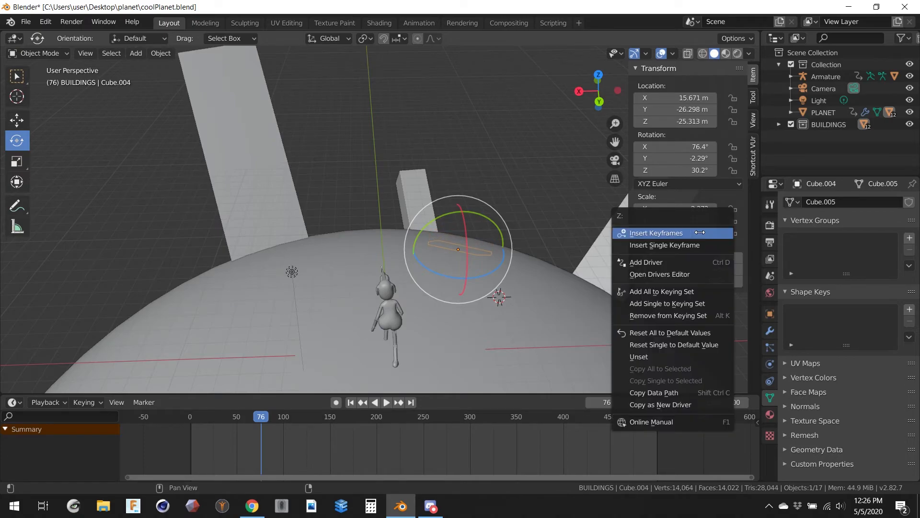
left_click(671, 242)
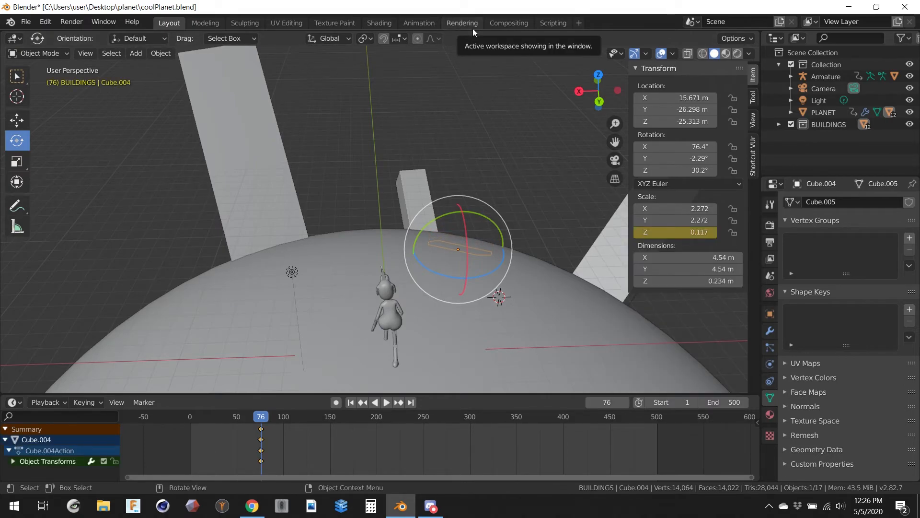
At frame 100, set the flattened building's Z scale to 6 and keyframe that value
key("KP_0")
key("space")
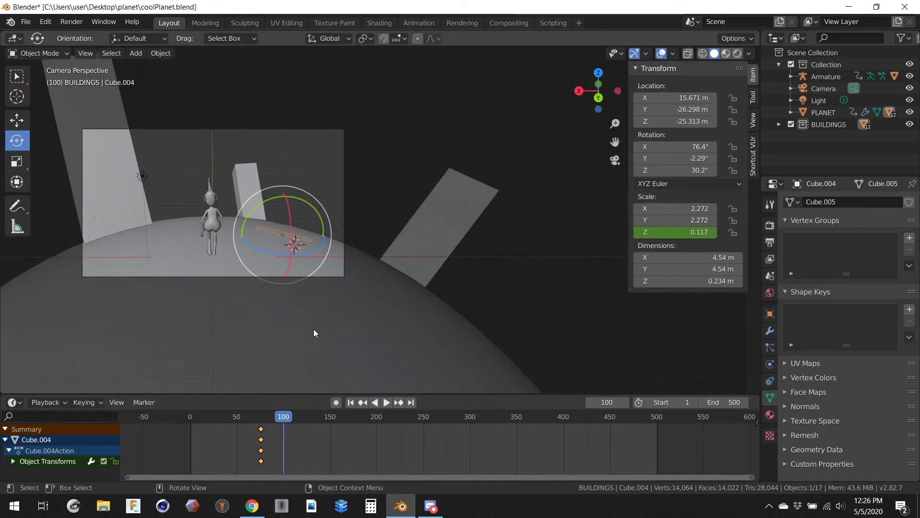
left_click(672, 232)
type("6")
key("Return")
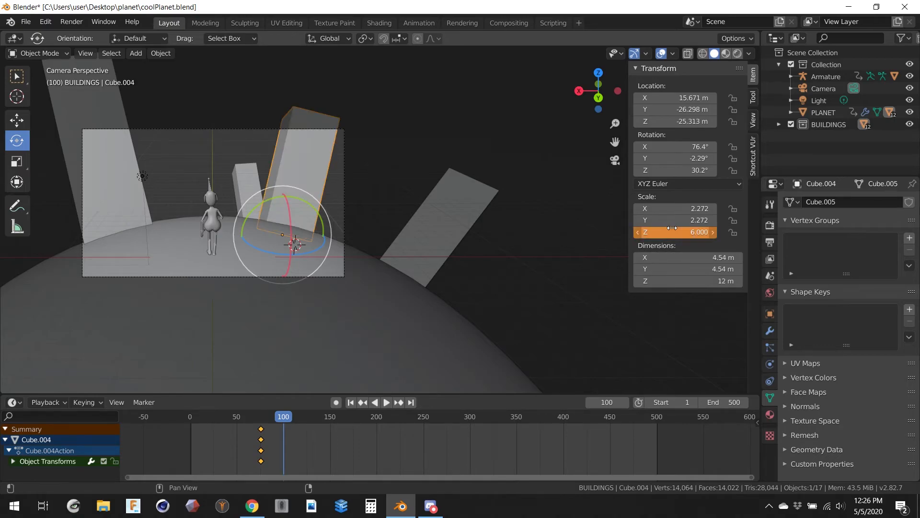
right_click(672, 231)
left_click(599, 213)
Play the animation from just before the first scale keyframe to check the building's growth through the camera
key("space")
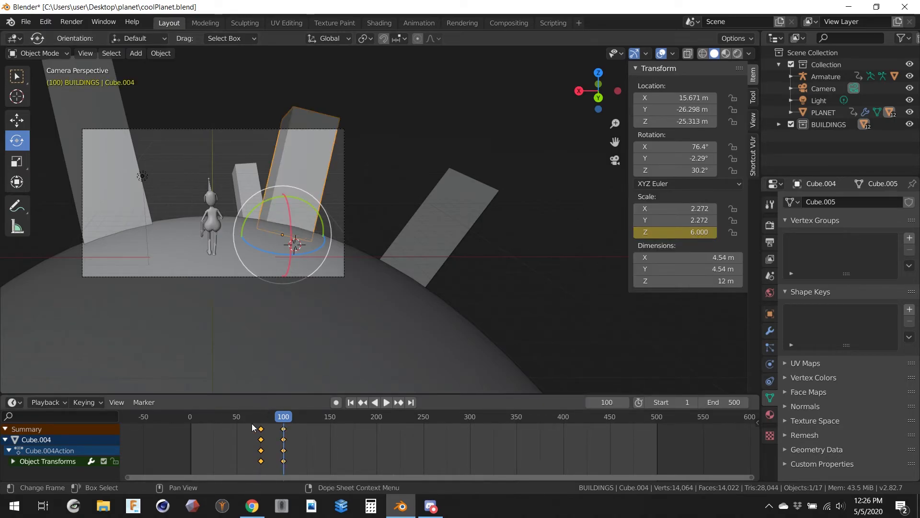
left_click(248, 416)
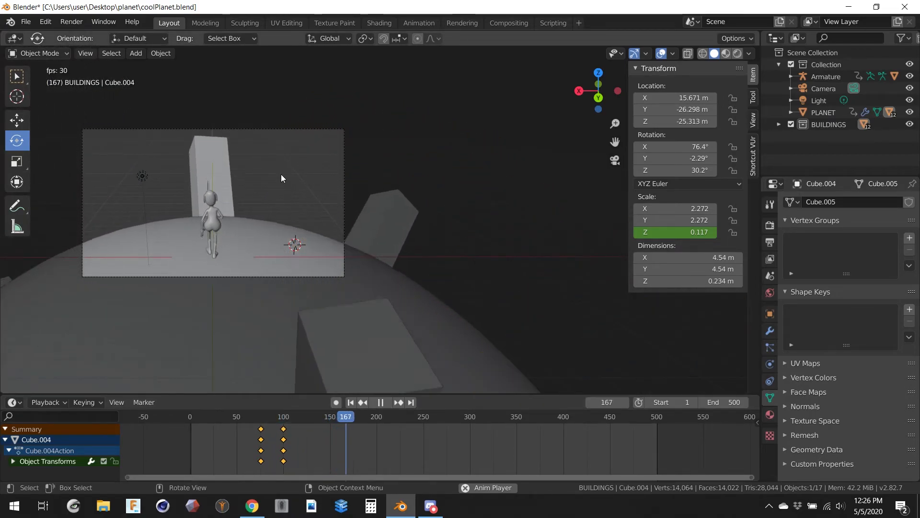
key("space")
Reposition the building straight ahead of the character and play the animation through the camera
left_click(216, 160)
key("g")
left_click(197, 179)
key("space")
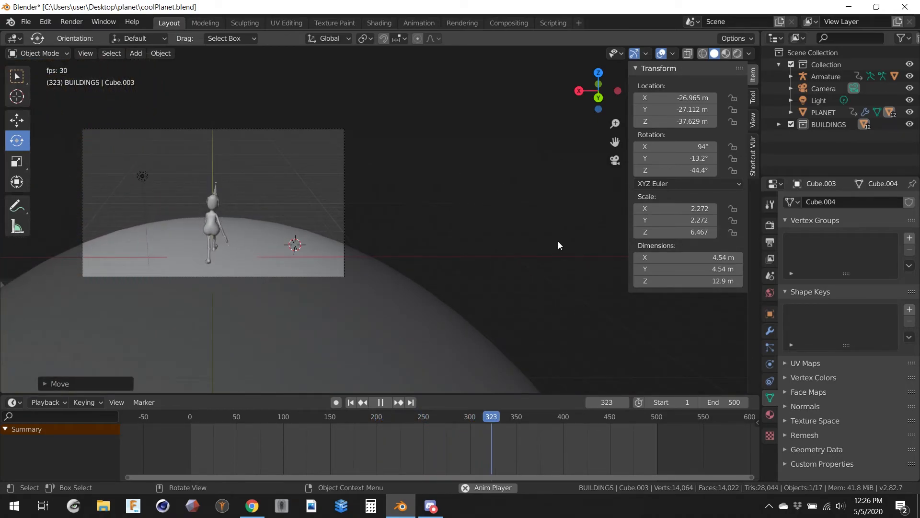
scroll(311, 219, "down", 1)
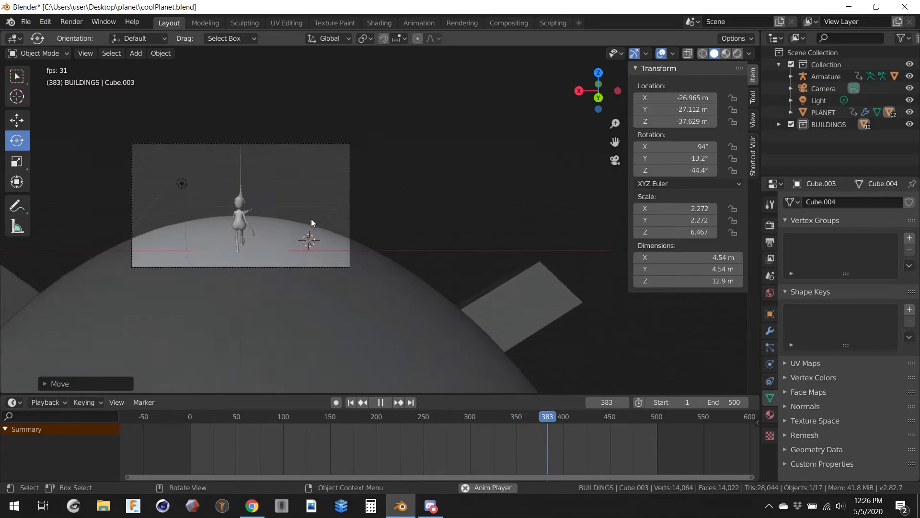
scroll(312, 219, "down", 2)
scroll(312, 219, "up", 2)
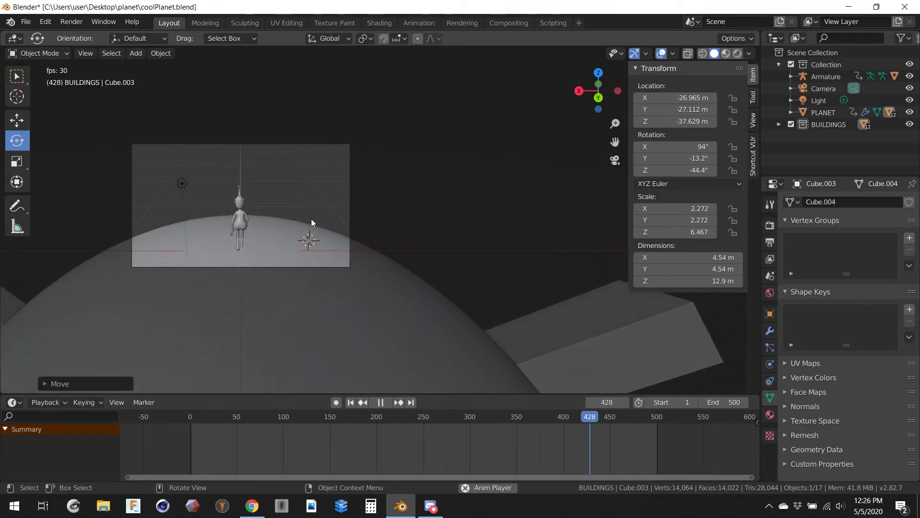
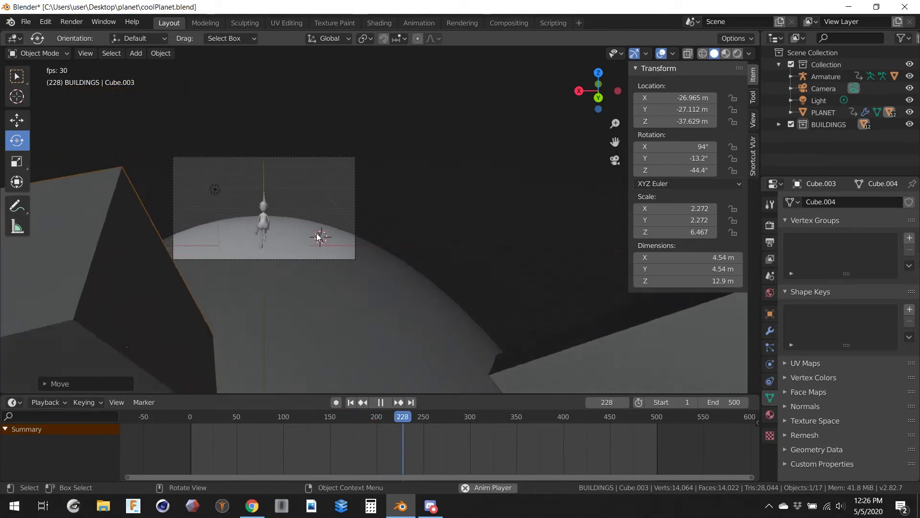
Examine the building placement around the planet from outside, and replay the animation through the camera from near its start
key("space")
middle_click_drag(318, 187, 300, 269)
scroll(300, 270, "down", 7)
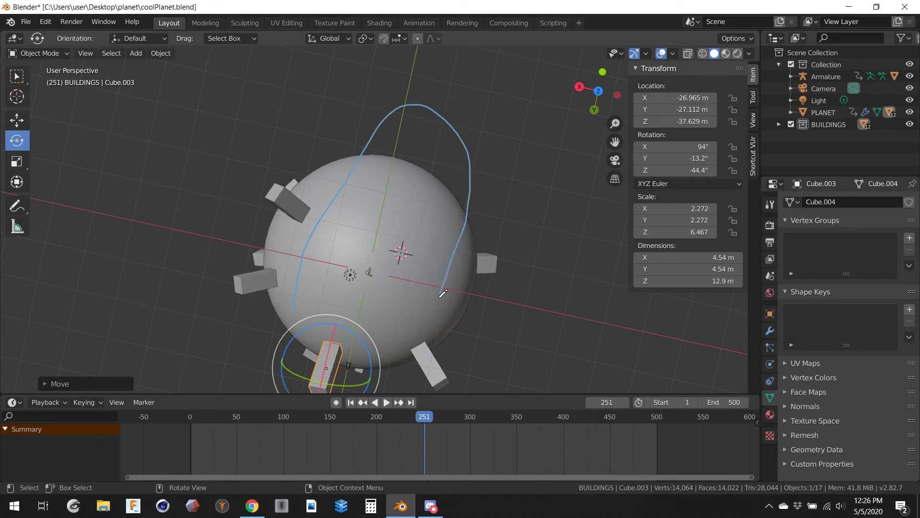
middle_click_drag(351, 152, 260, 381)
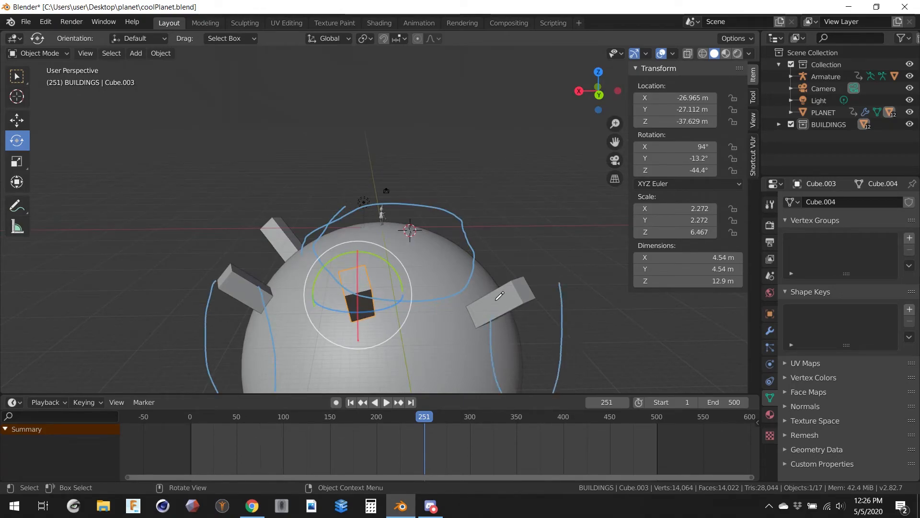
key("KP_0")
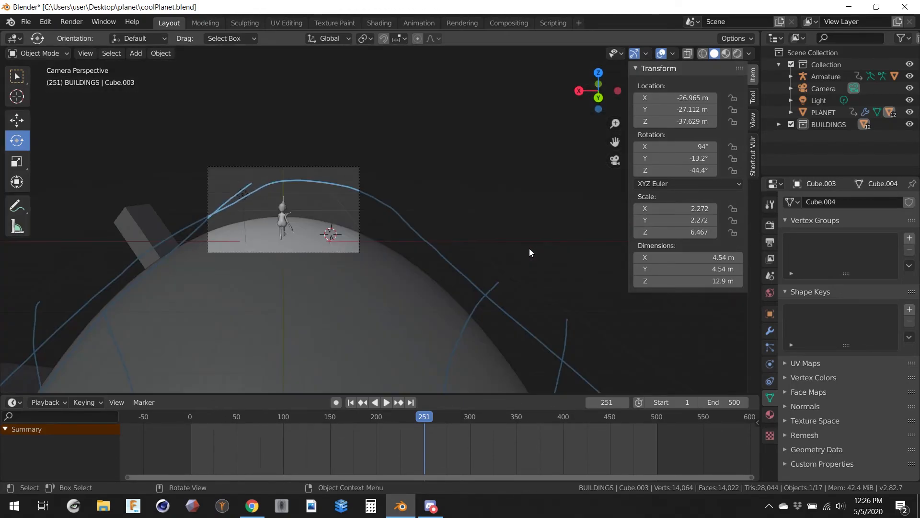
left_click(197, 417)
key("space")
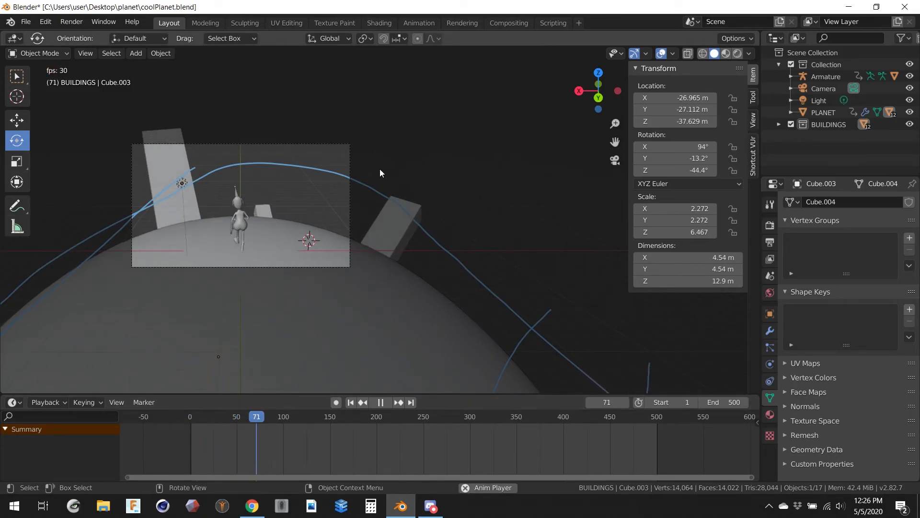
key("space")
middle_click_drag(373, 168, 334, 201)
left_click(174, 159)
key("g")
key("z")
left_click(174, 151)
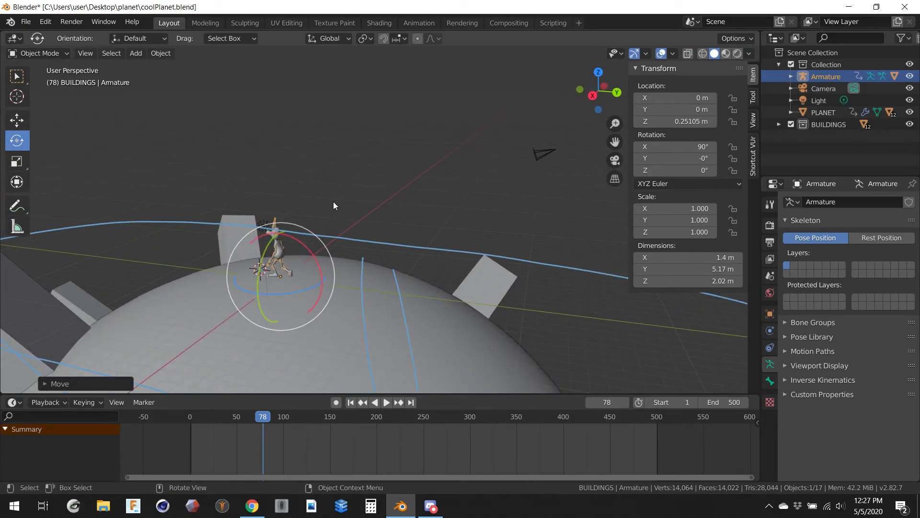
middle_click_drag(331, 207, 289, 279)
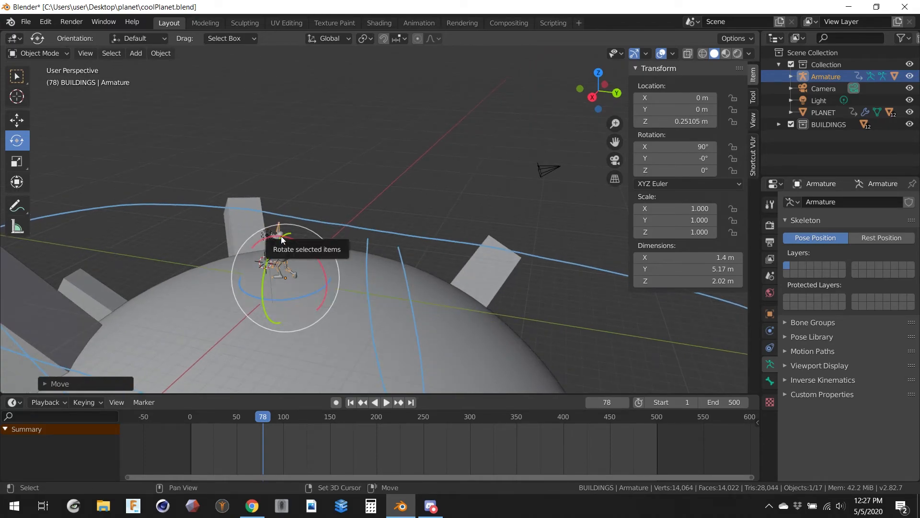
Add a Plain Axes empty near the character and scale it up to 2.35
key("shift+a")
mouse_move(262, 342)
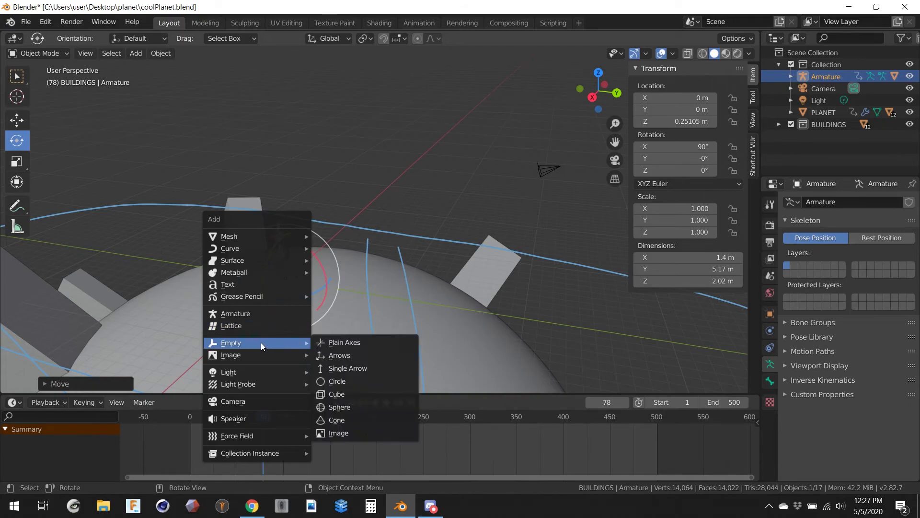
left_click(340, 342)
middle_click_drag(338, 309, 326, 277)
key("g")
left_click(336, 186)
middle_click_drag(335, 186, 374, 202)
key("s")
left_click(449, 218)
Move the empty along Y and X to about Y -0.6 m and X 0.19 m, beside the character's feet
key("g")
left_click(425, 229)
middle_click_drag(425, 229, 351, 219)
key("g")
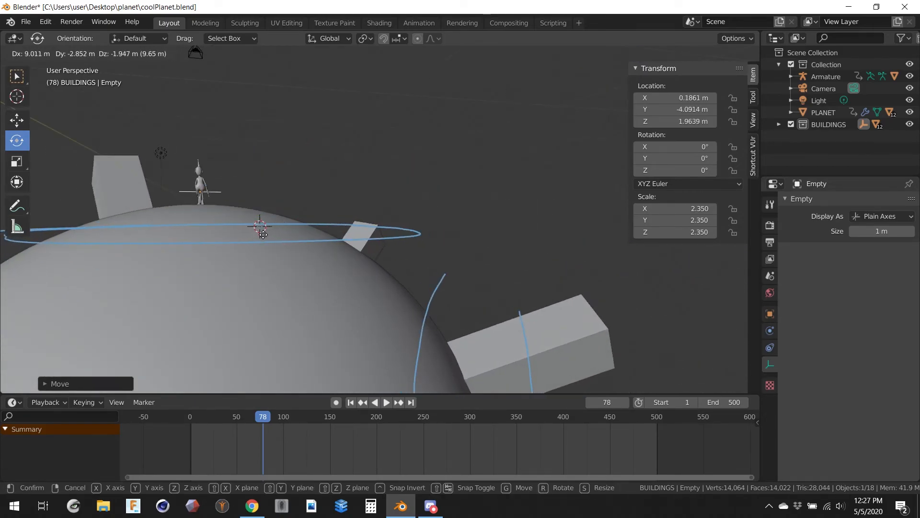
right_click(264, 245)
middle_click_drag(265, 245, 325, 230)
key("g")
key("y")
left_click(378, 208)
key("g")
key("x")
left_click(359, 246)
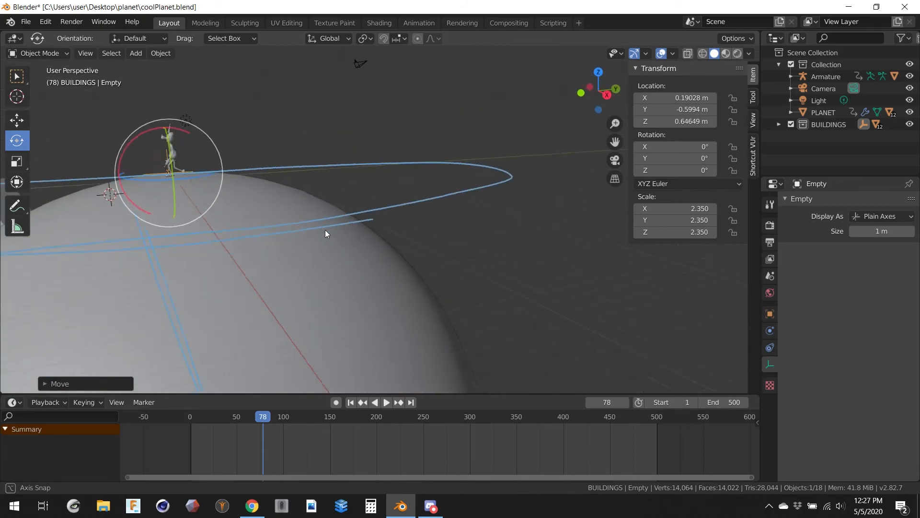
Raise the empty to about 1.23 m in Z and shift it along Y to about -0.15 m, centred on the character
key("g")
key("z")
left_click(302, 175)
middle_click_drag(302, 174, 269, 185)
middle_click_drag(251, 113, 292, 169)
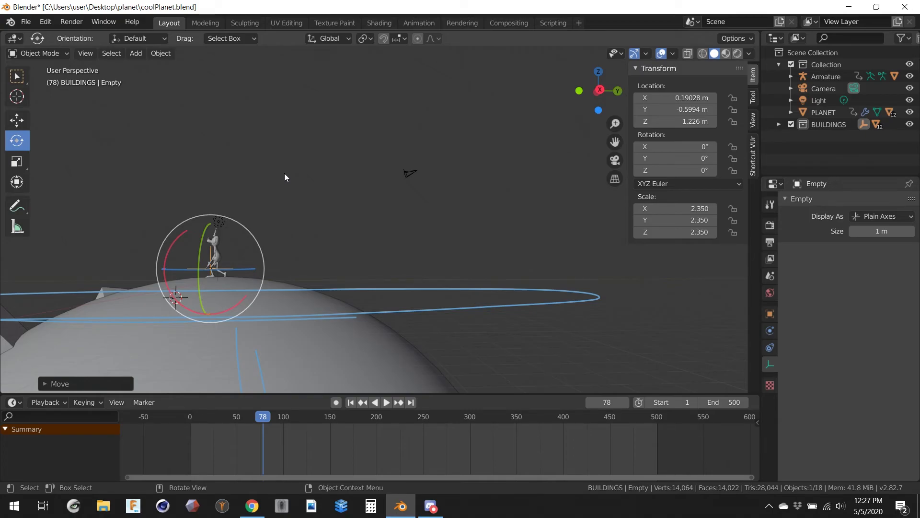
middle_click_drag(283, 238, 419, 207, "shift")
key("w")
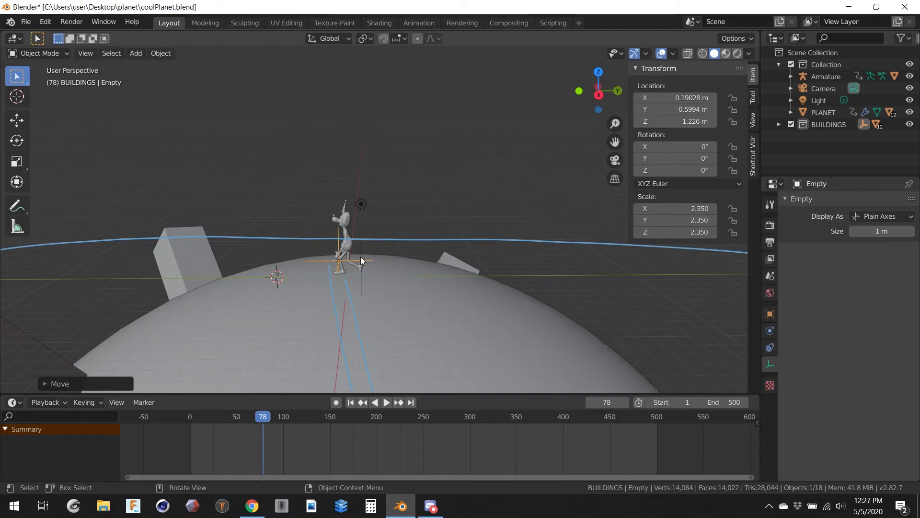
scroll(331, 262, "up", 3)
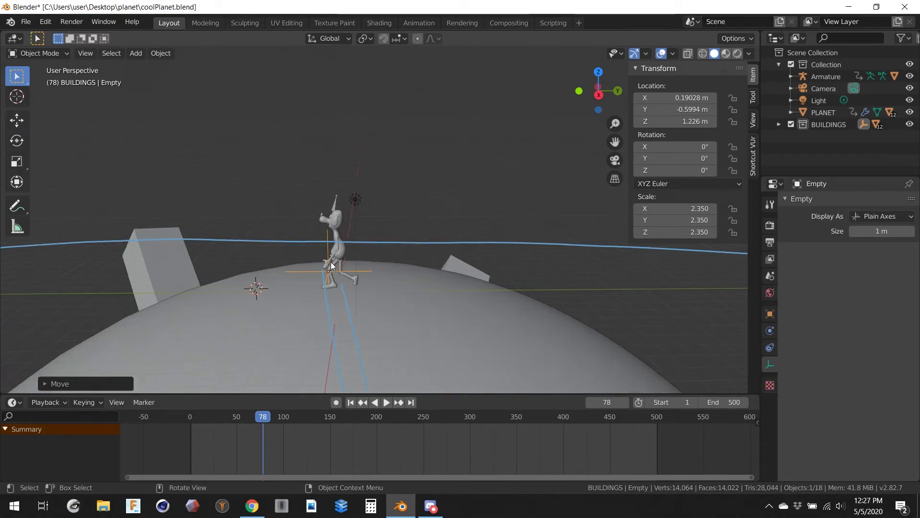
left_click(17, 119)
left_click_drag(364, 284, 375, 285)
Parent the camera to the empty as an object parent
middle_click_drag(519, 217, 490, 206)
left_click(592, 162)
middle_click_drag(559, 176, 484, 117)
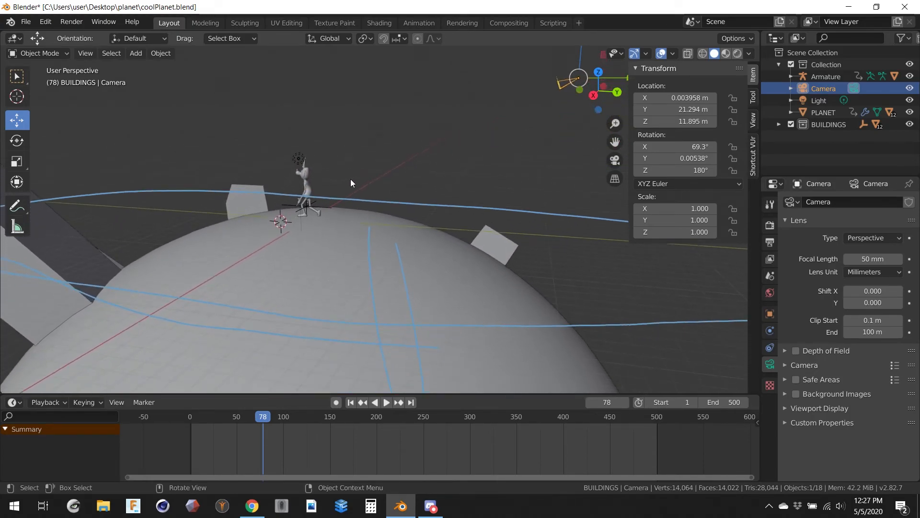
left_click(282, 203)
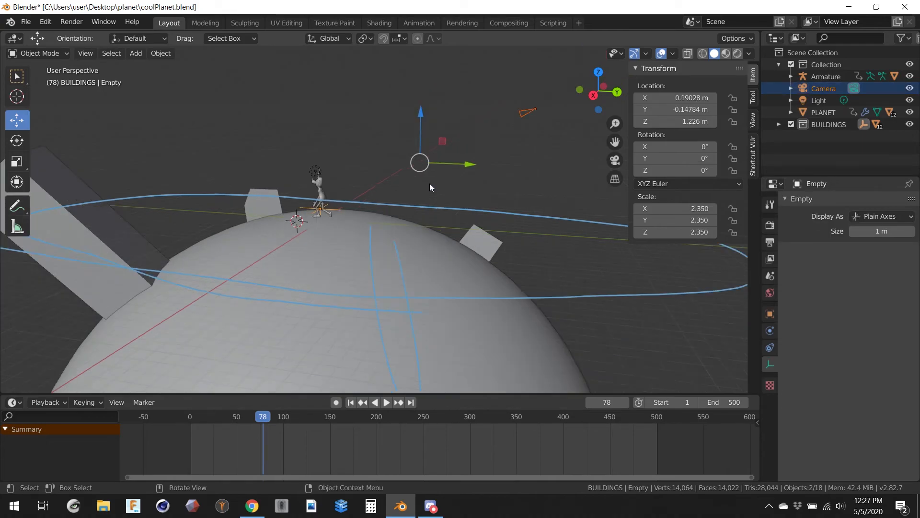
scroll(429, 188, "down", 1)
right_click(511, 110)
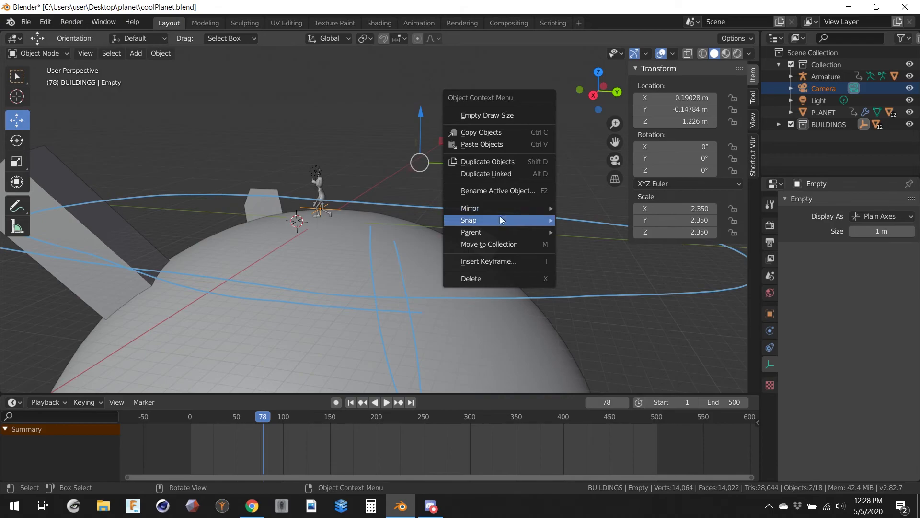
mouse_move(491, 232)
left_click(614, 231)
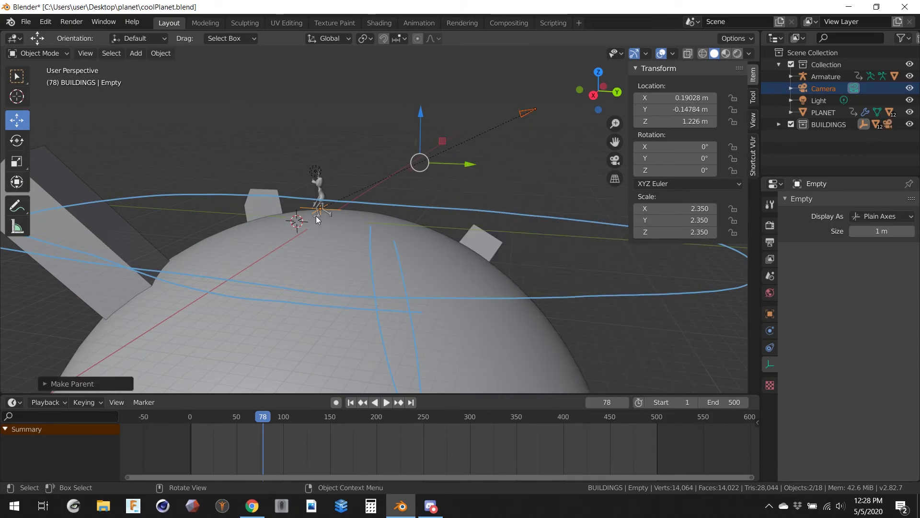
Test-rotate the empty about the Z axis in camera and perspective views to preview the camera orbiting the character
left_click(298, 215)
middle_click_drag(547, 188, 508, 214, "shift")
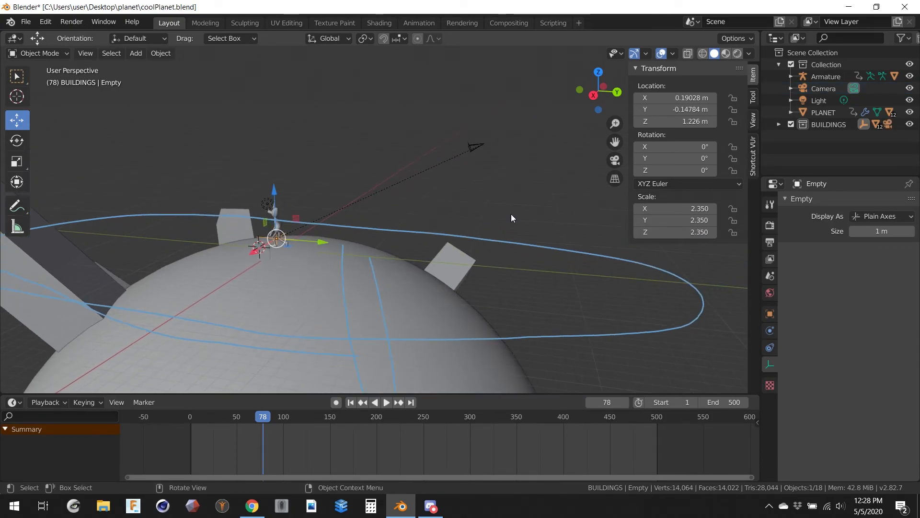
key("KP_0")
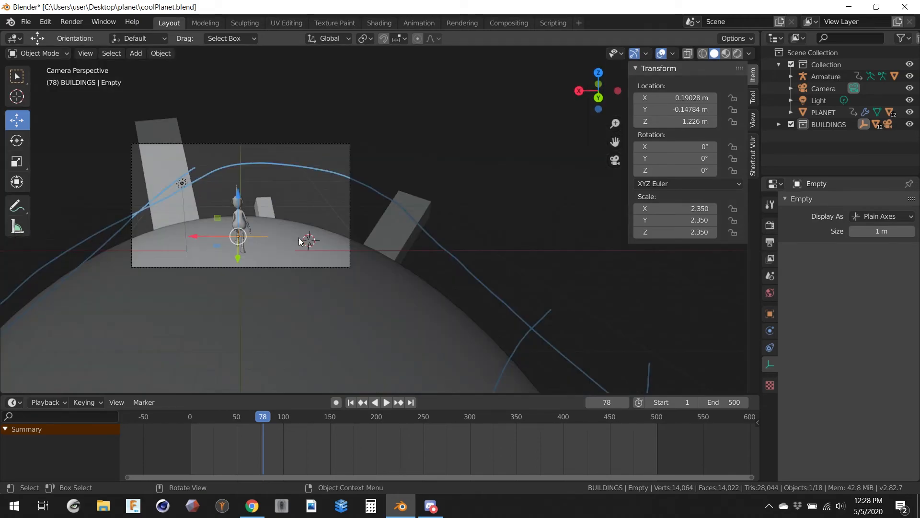
key("r")
key("z")
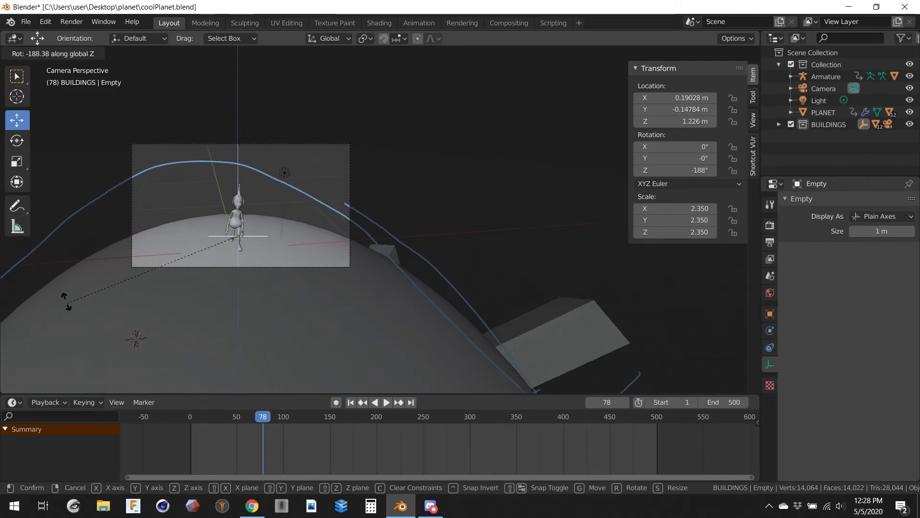
key("Escape")
key("KP_0")
middle_click_drag(418, 146, 525, 185)
key("r")
key("z")
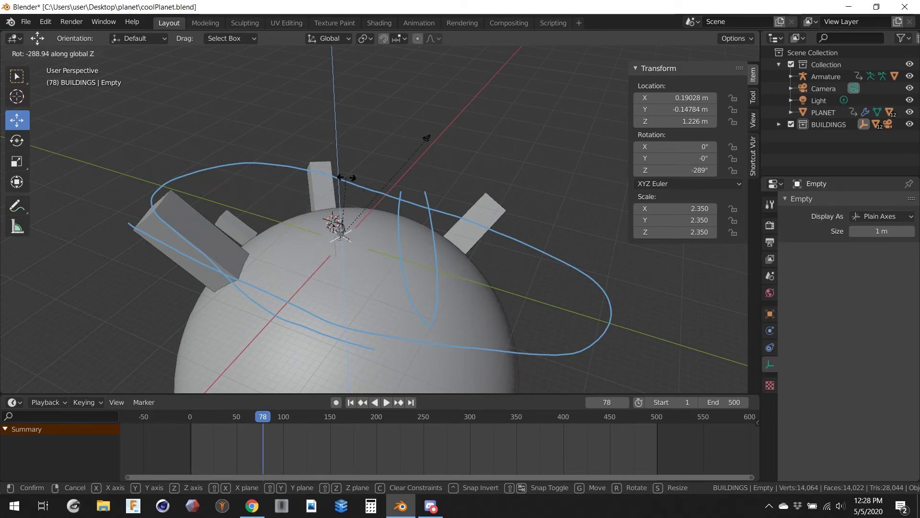
key("Escape")
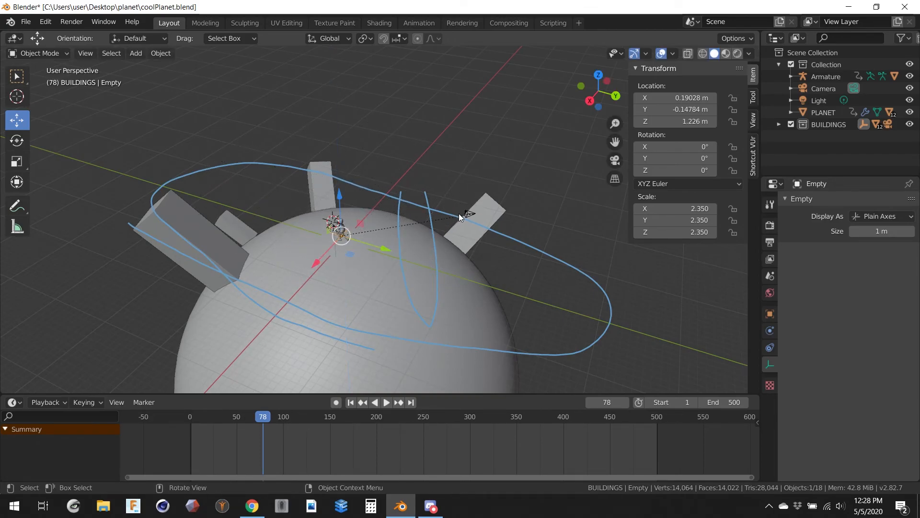
At frame 10, insert a Rotation keyframe for the empty
left_click_drag(231, 424, 202, 417)
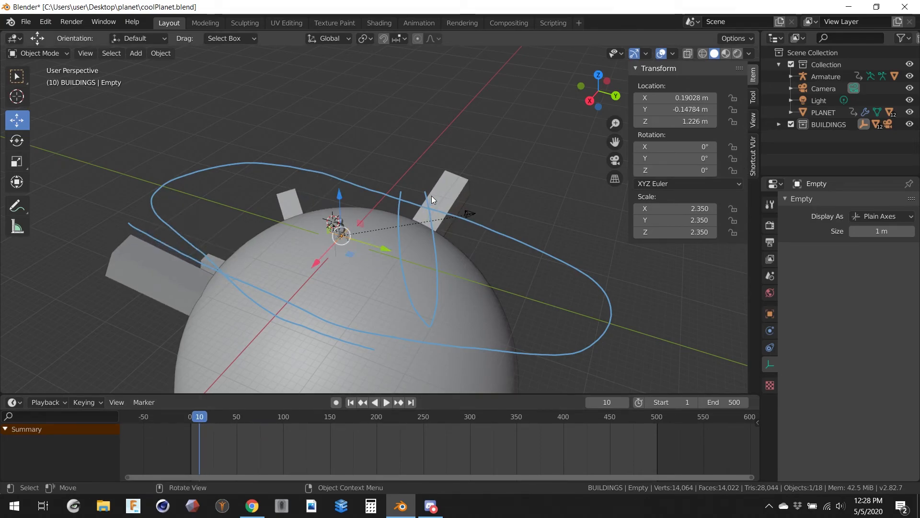
key("i")
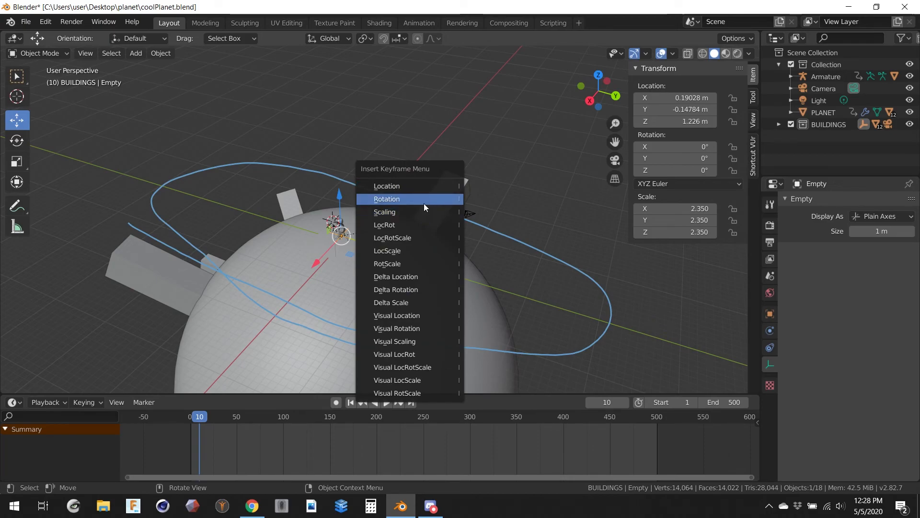
left_click(424, 203)
At frame 179, rotate the empty about Z to 341° and keyframe its rotation
left_click_drag(210, 414, 357, 415)
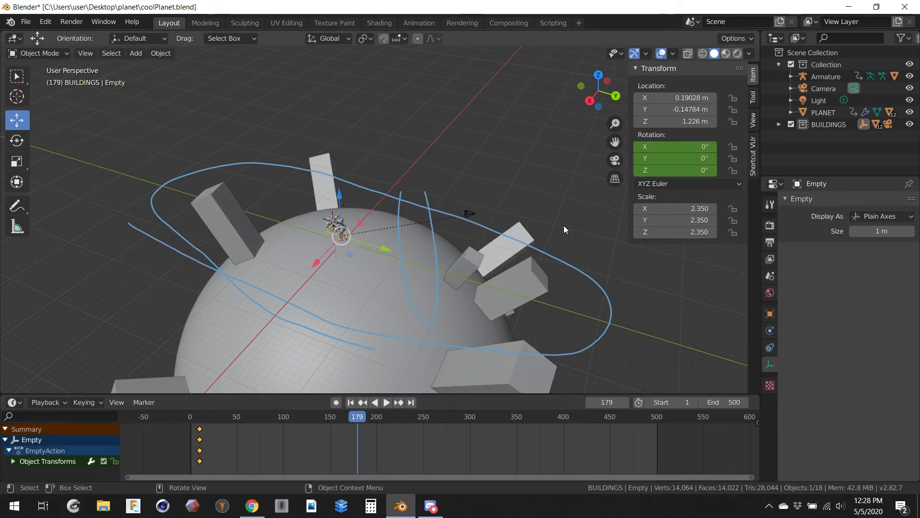
key("r")
key("z")
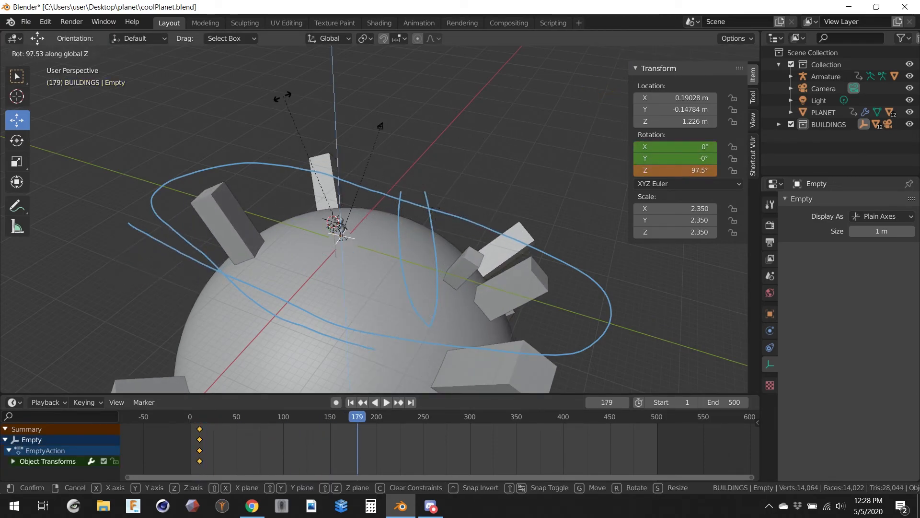
left_click(645, 258)
right_click(675, 171)
left_click(633, 173)
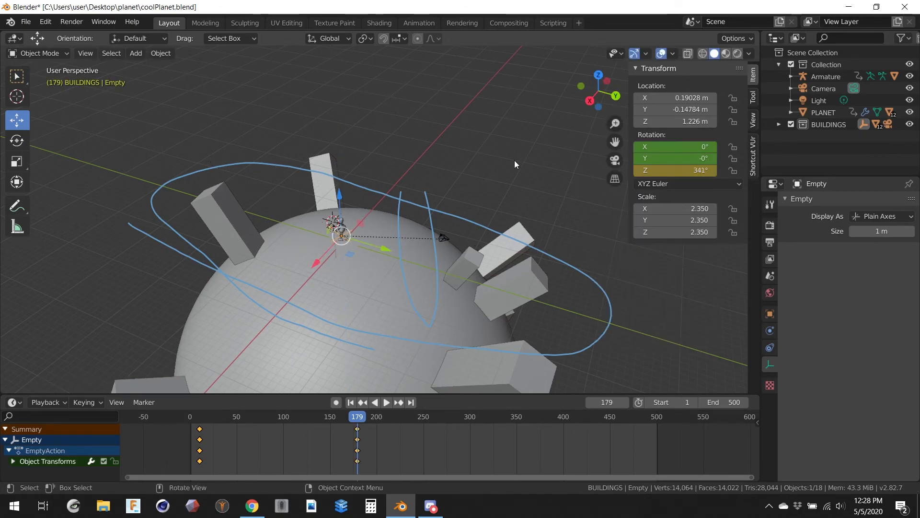
Play the animation through the camera from frame 6 to check the camera's orbit around the character
key("KP_0")
left_click(196, 417)
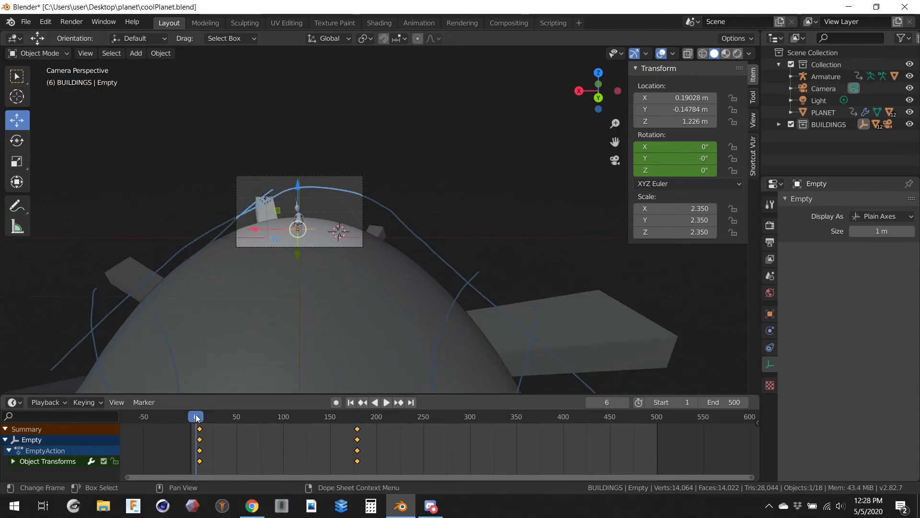
key("space")
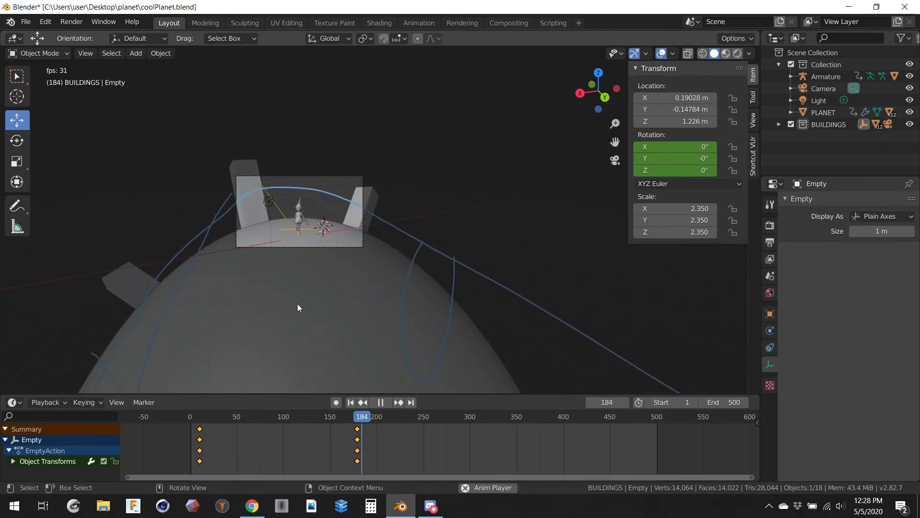
mouse_move(358, 416)
left_mouse_down()
mouse_move(330, 417)
mouse_move(342, 415)
left_mouse_up()
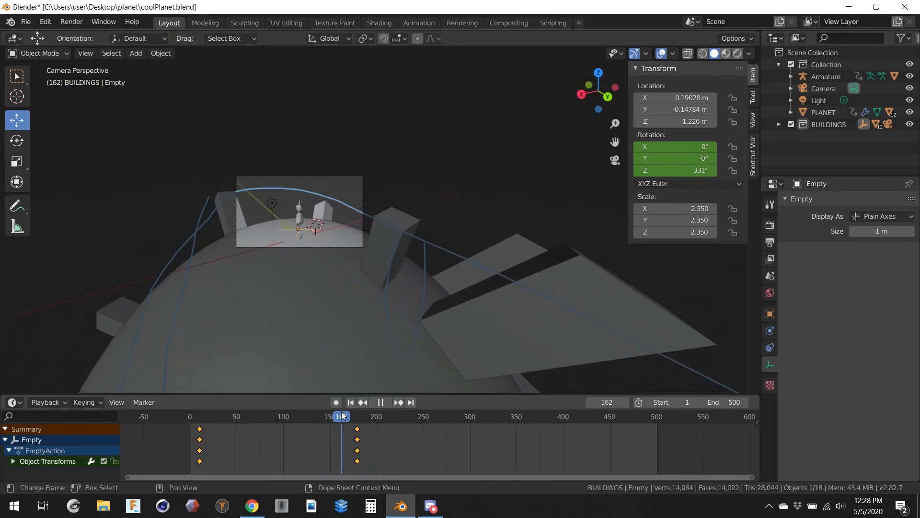
key("space")
Try moving the parented camera closer to the character
middle_click_drag(249, 110, 460, 202)
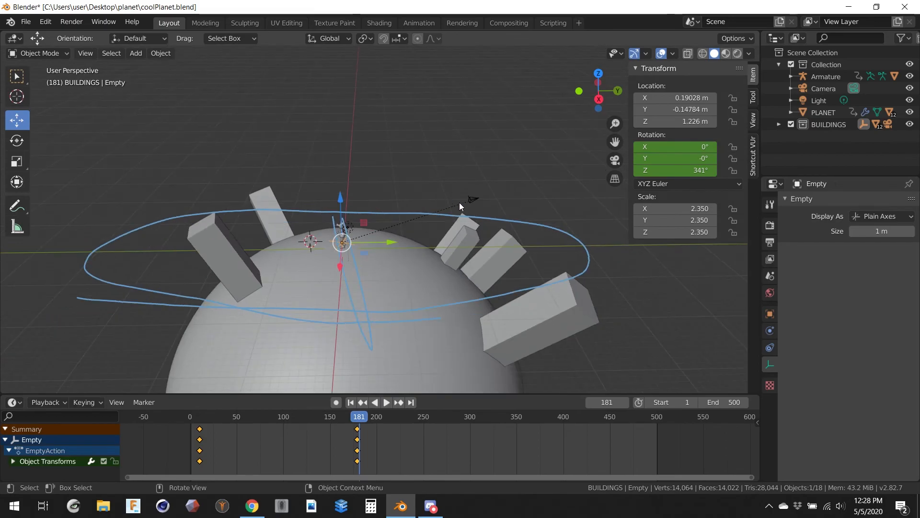
left_click(460, 202)
key("g")
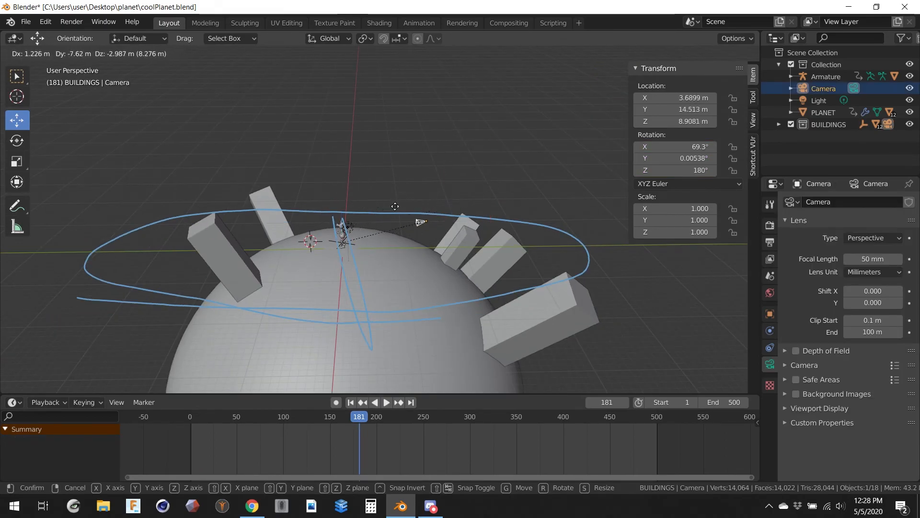
left_click(460, 187)
scroll(376, 238, "up", 2)
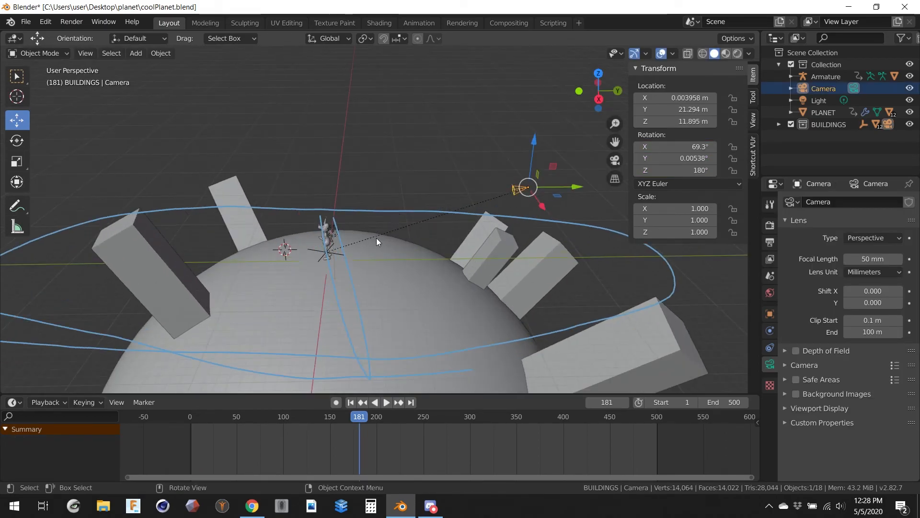
At frame 201, try scaling and moving the empty to see how each changes the camera's framing
left_click(308, 250)
left_click_drag(208, 415, 377, 435)
key("s")
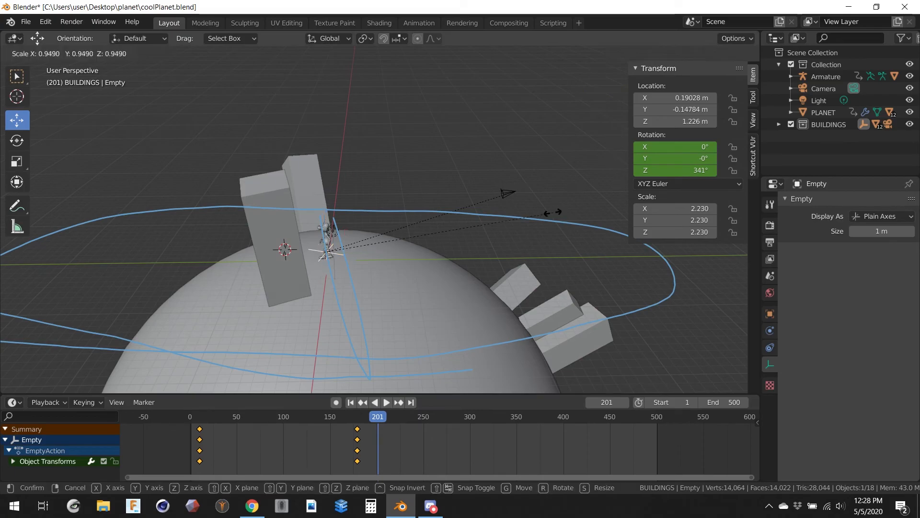
key("KP_0")
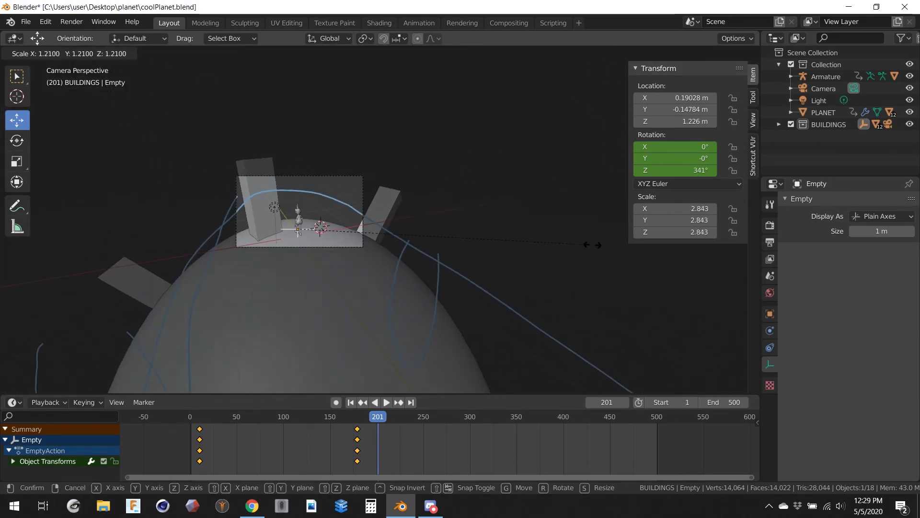
left_click(504, 250)
key("g")
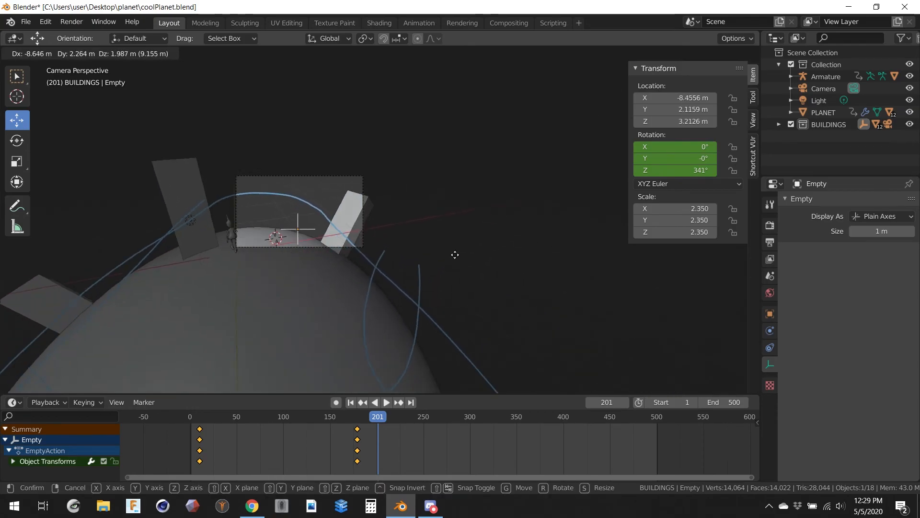
key("Escape")
Save the project and scrub the timeline back to frame 16 in the camera view
key("ctrl+s")
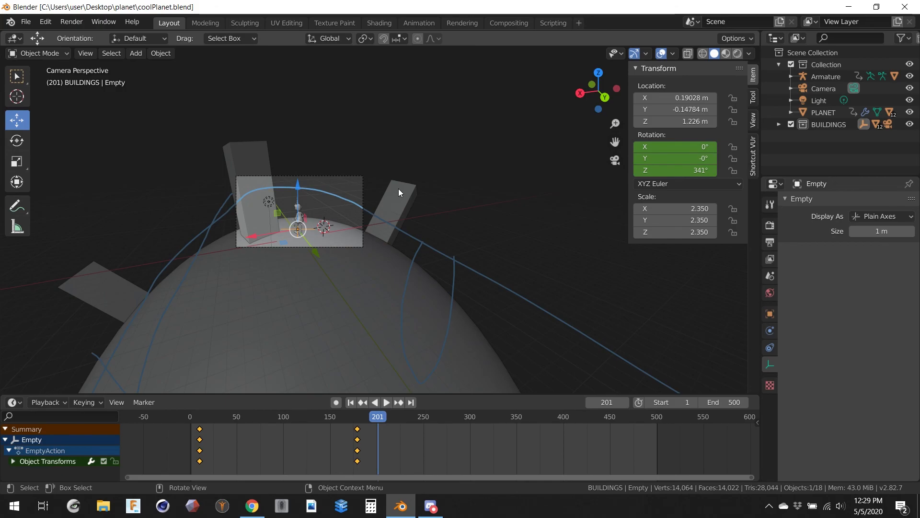
scroll(399, 188, "up", 4)
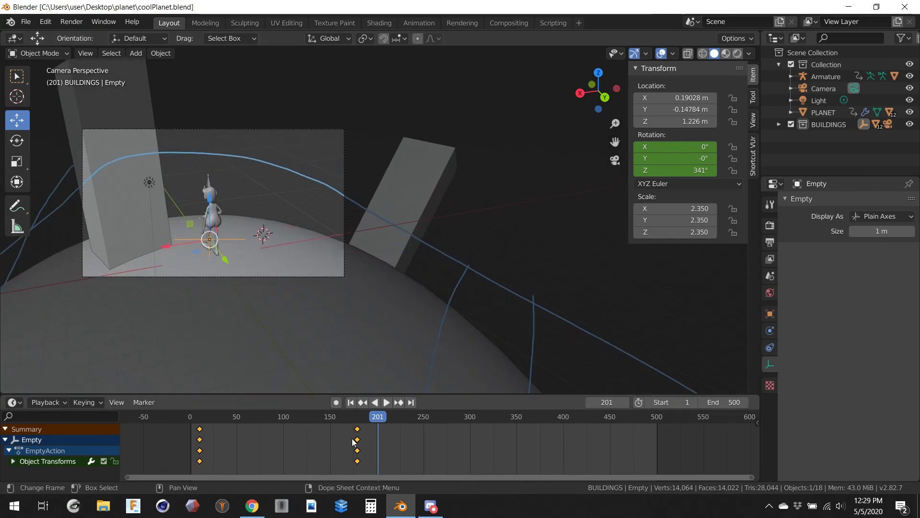
left_click_drag(365, 417, 206, 426)
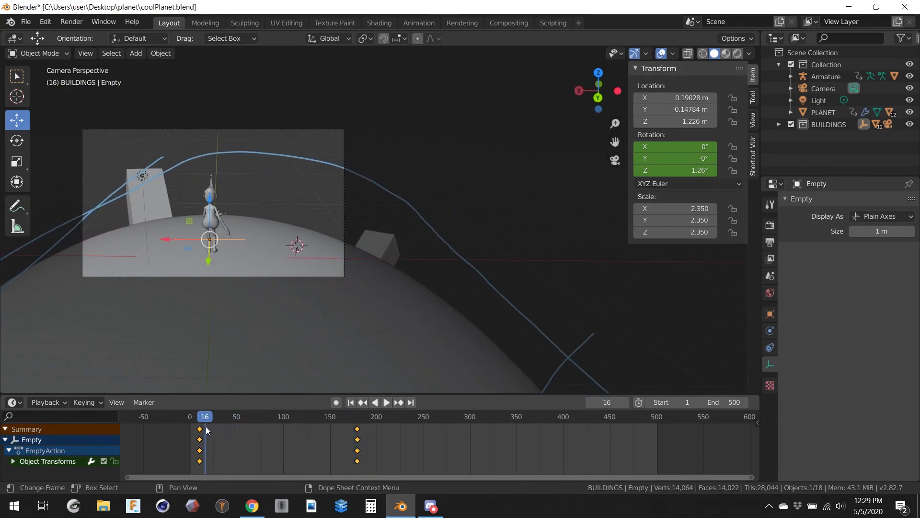